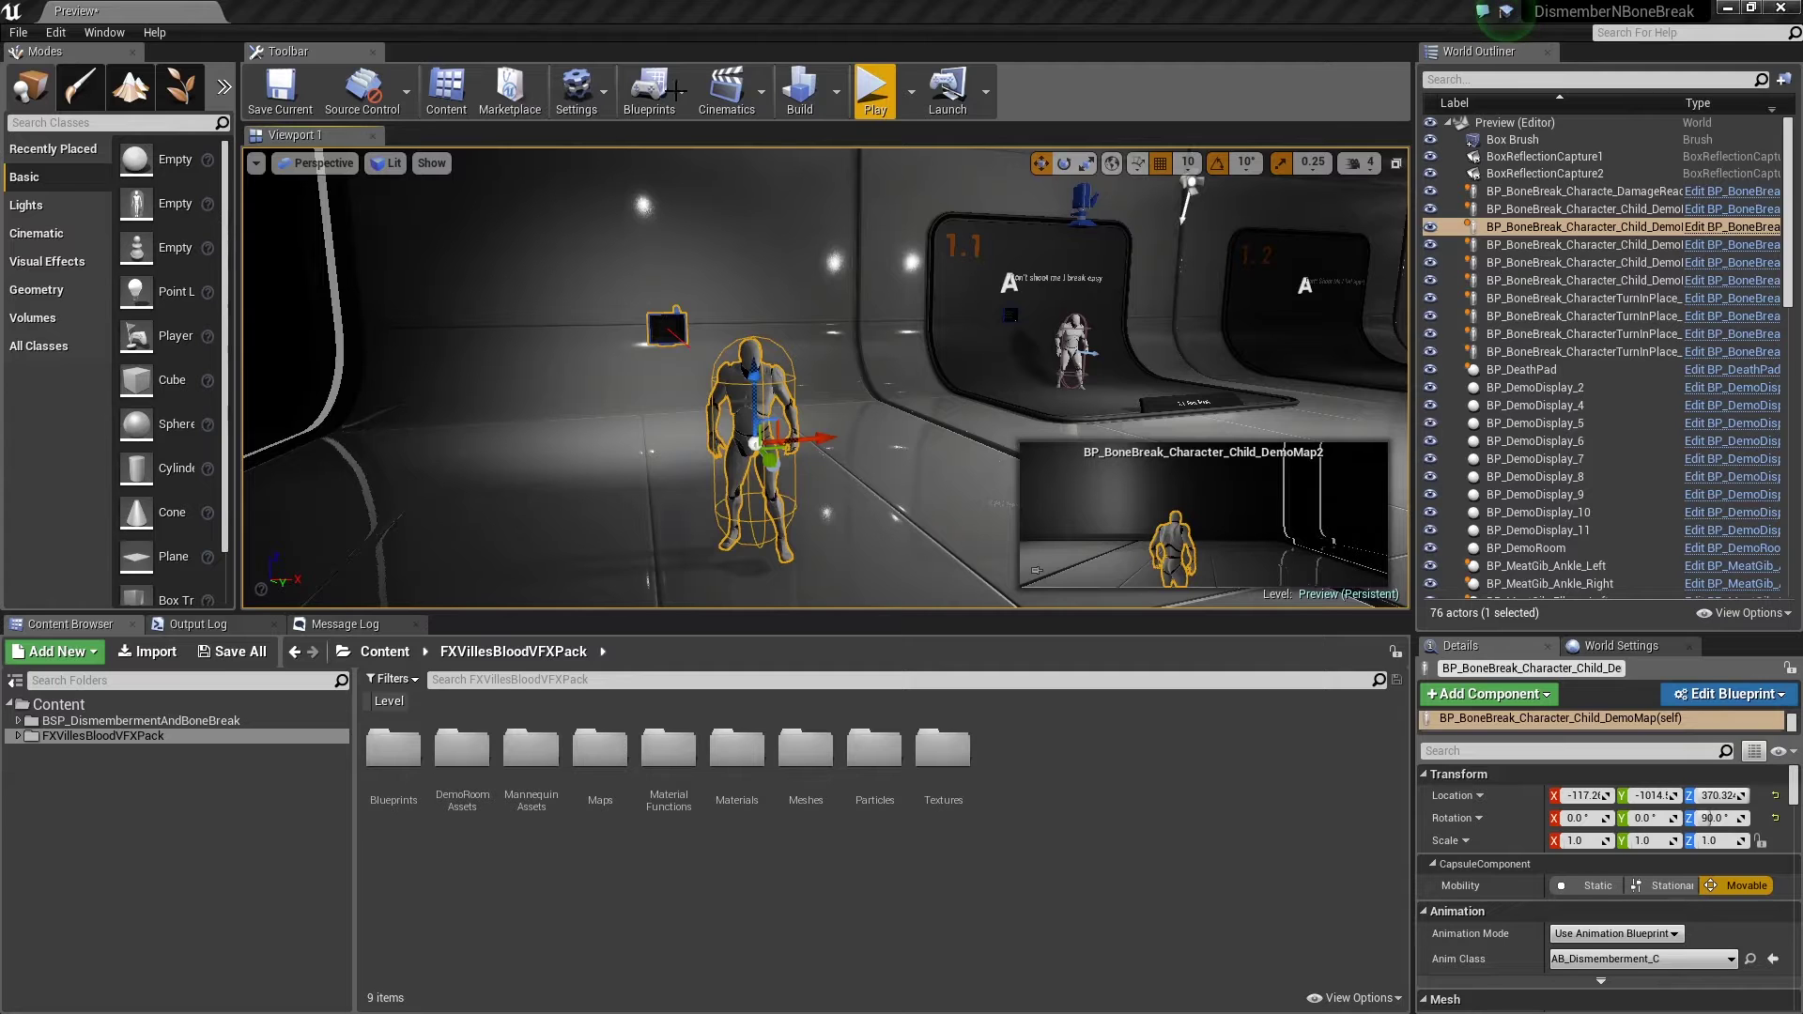
Play-test the level, shoot the demo character's arms with the rifle to examine the dismemberment effects, and end the session.
click(875, 111)
key(w)
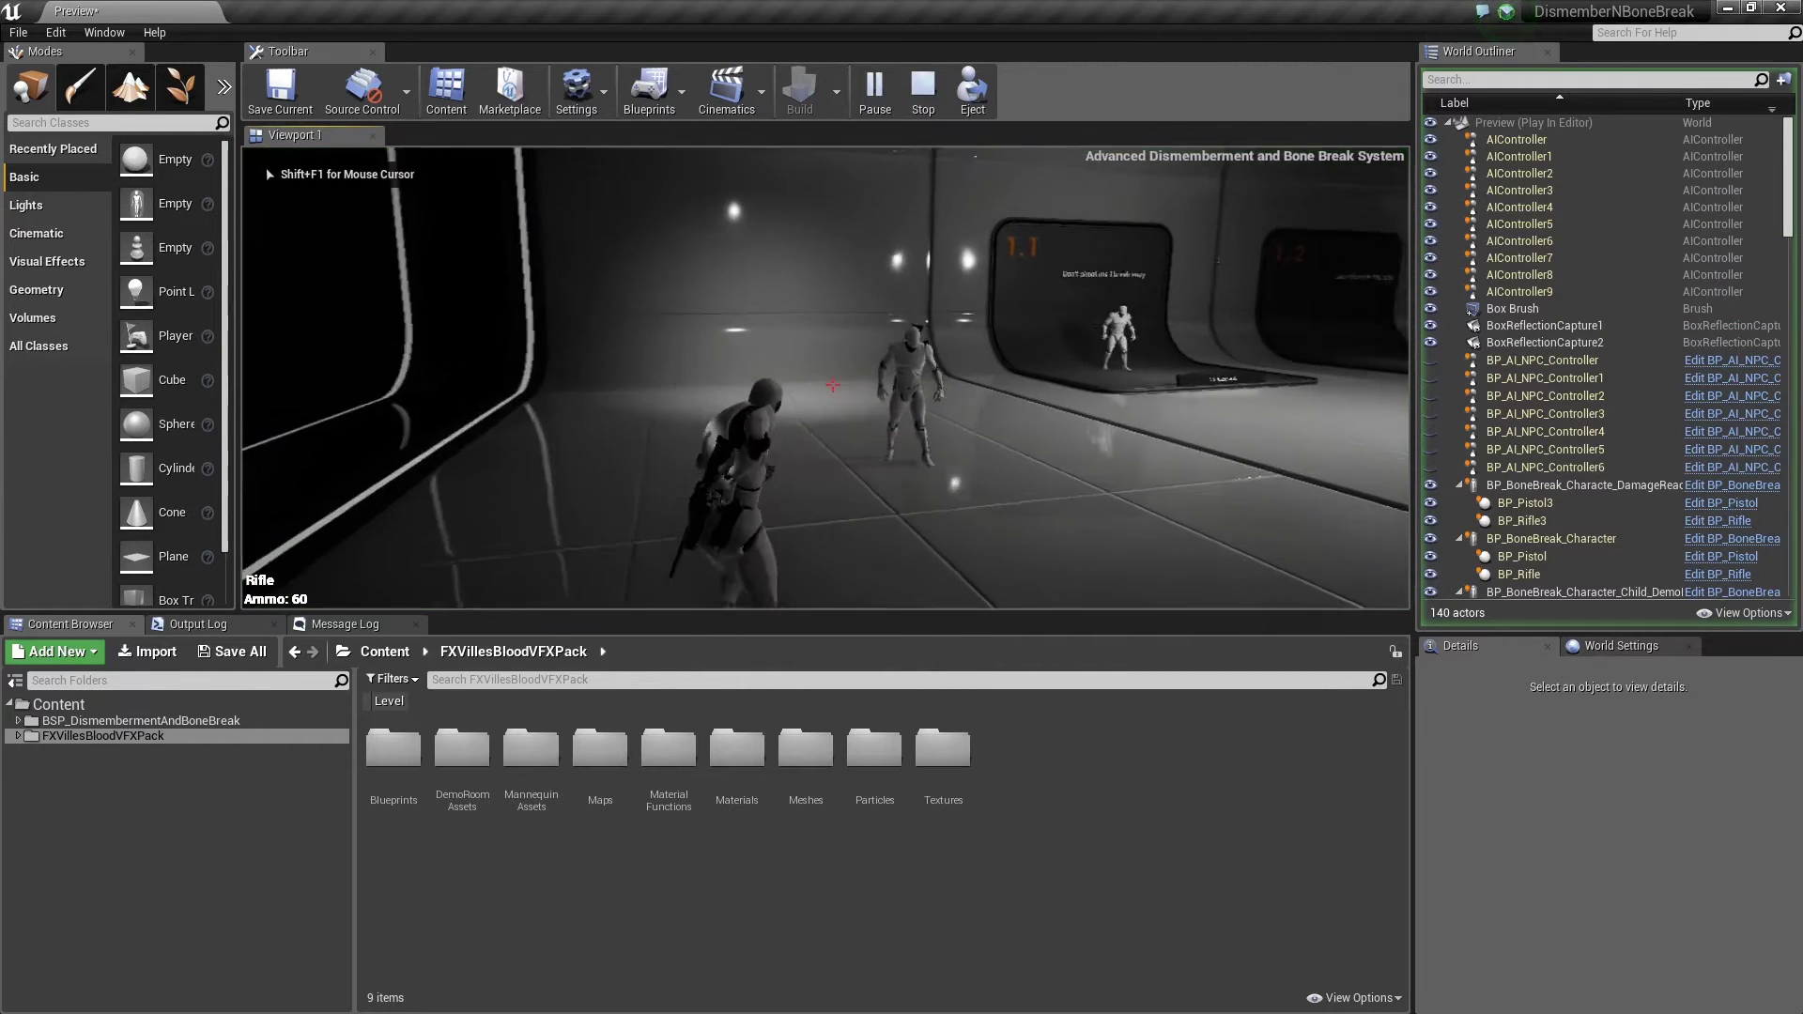
right_click(832, 385)
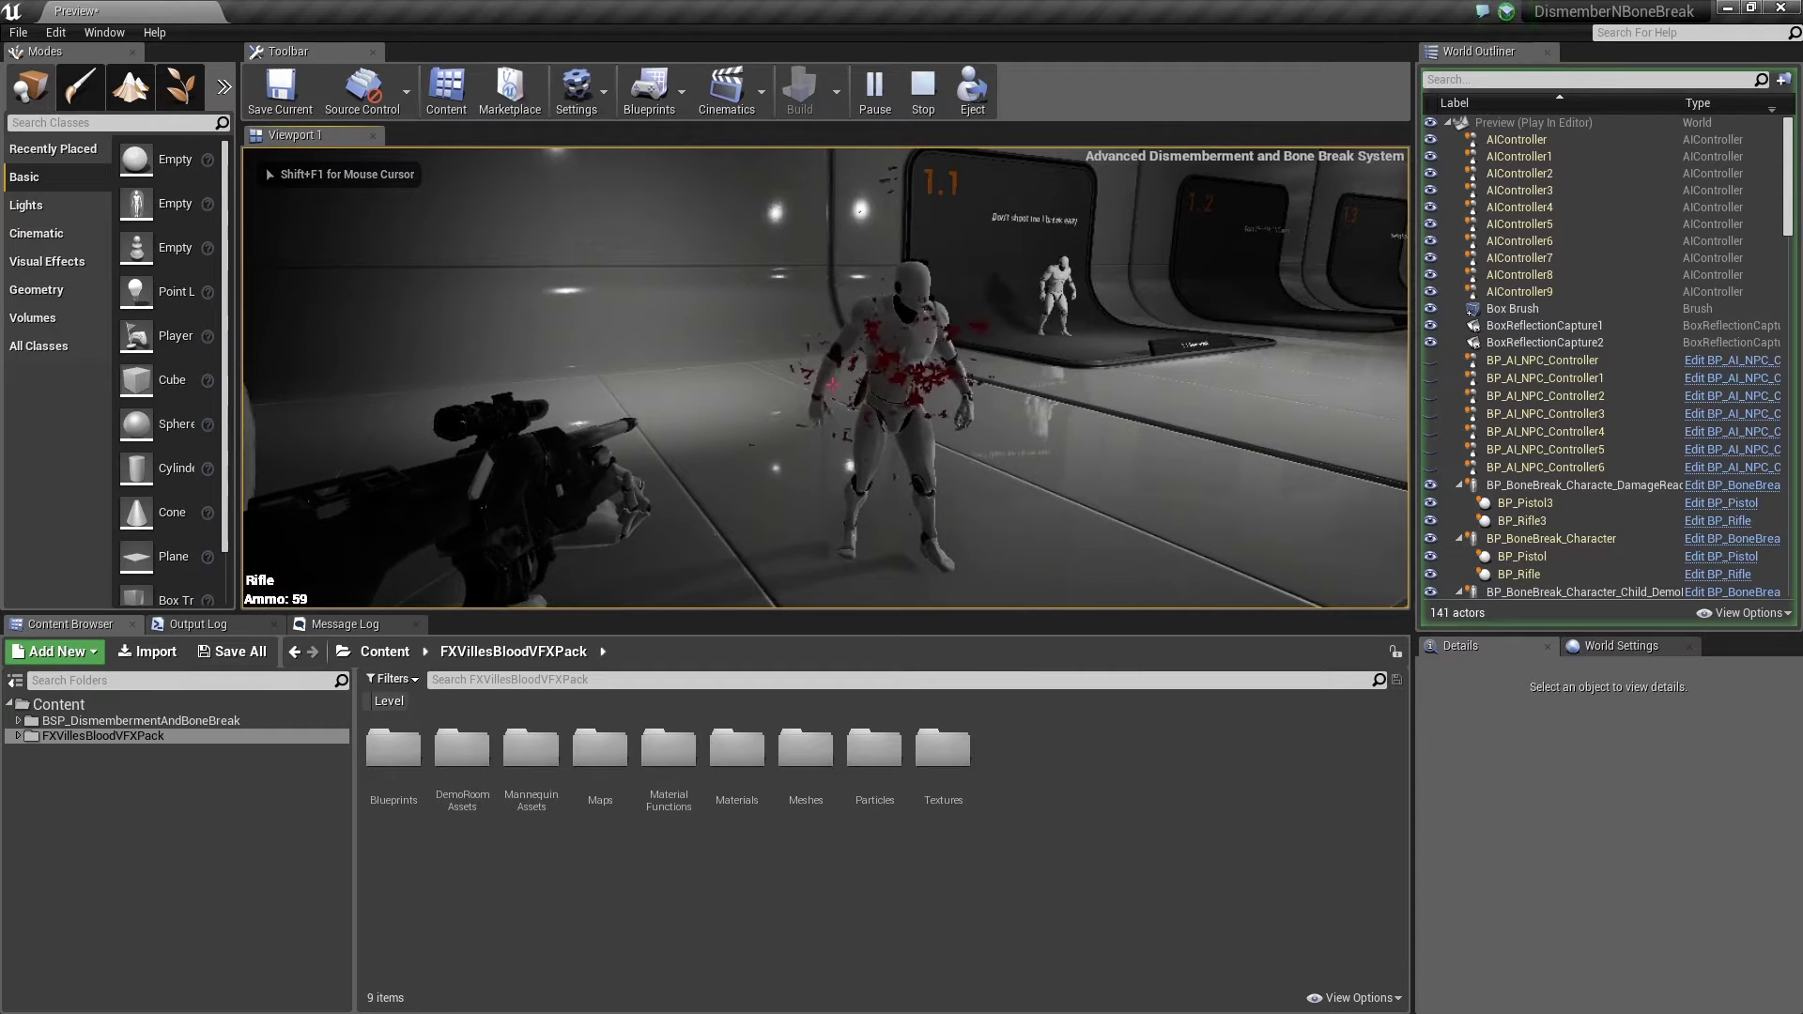
click(832, 385)
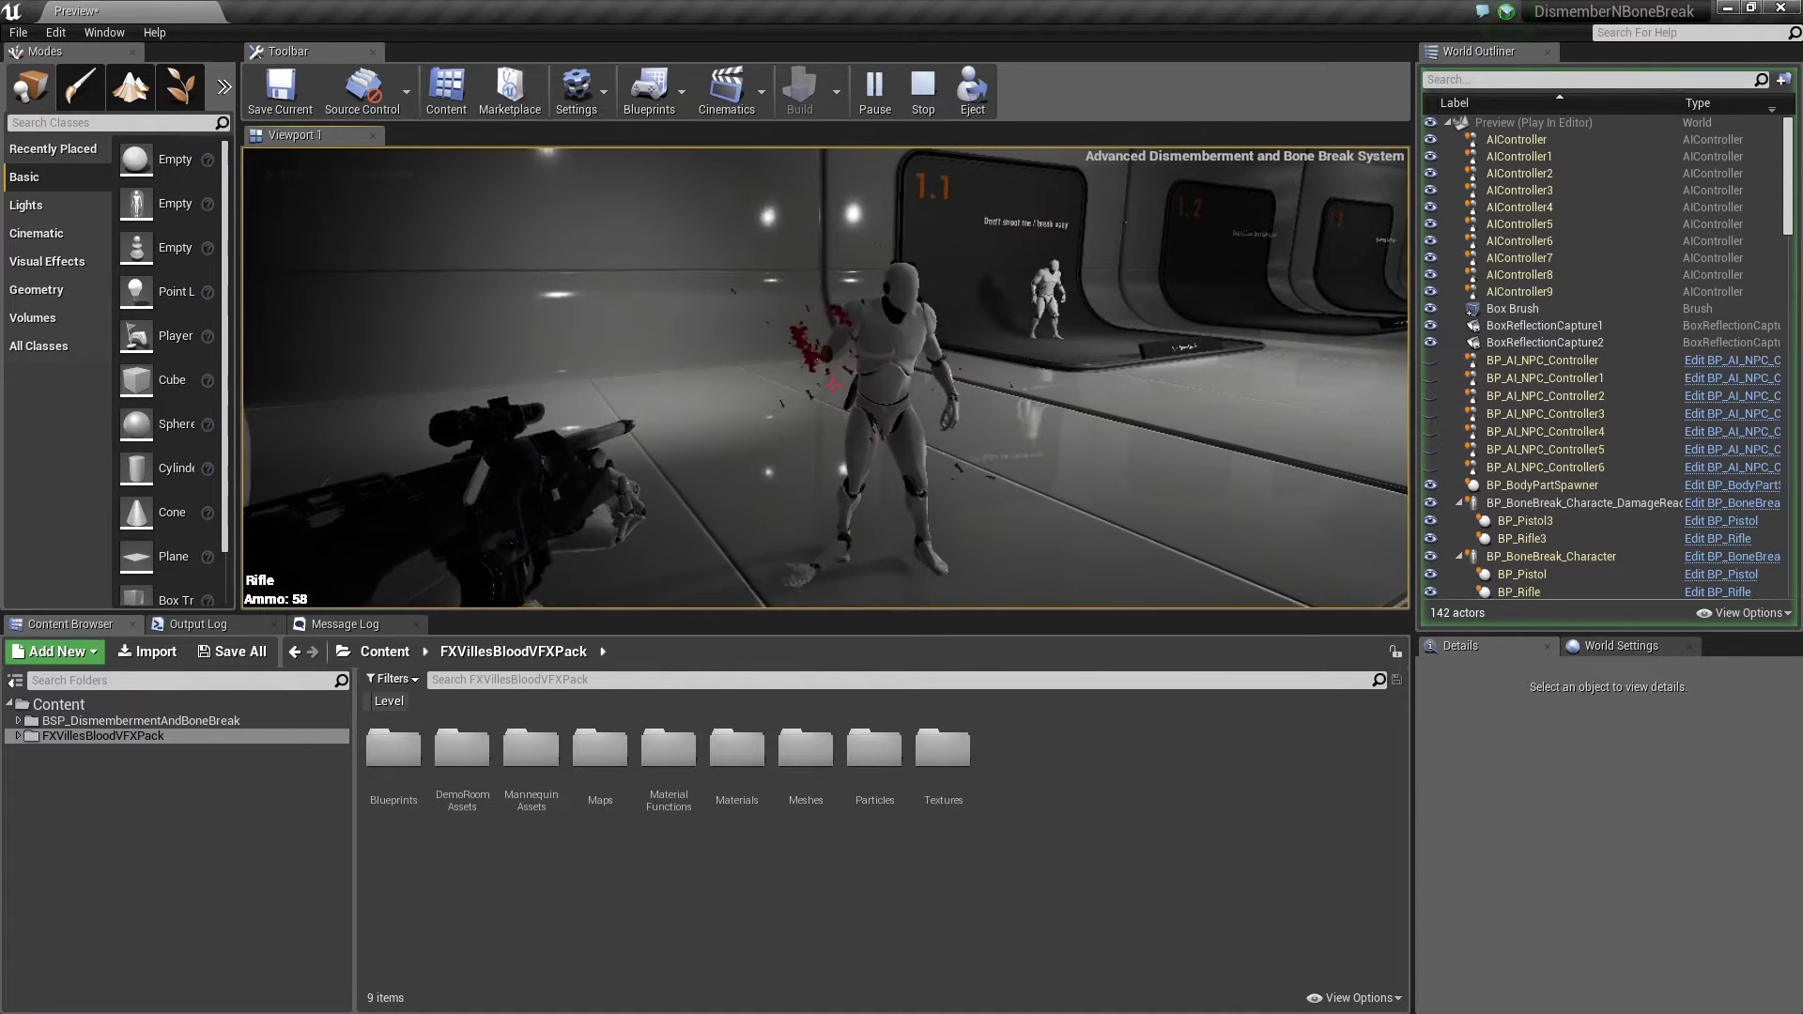
key(w)
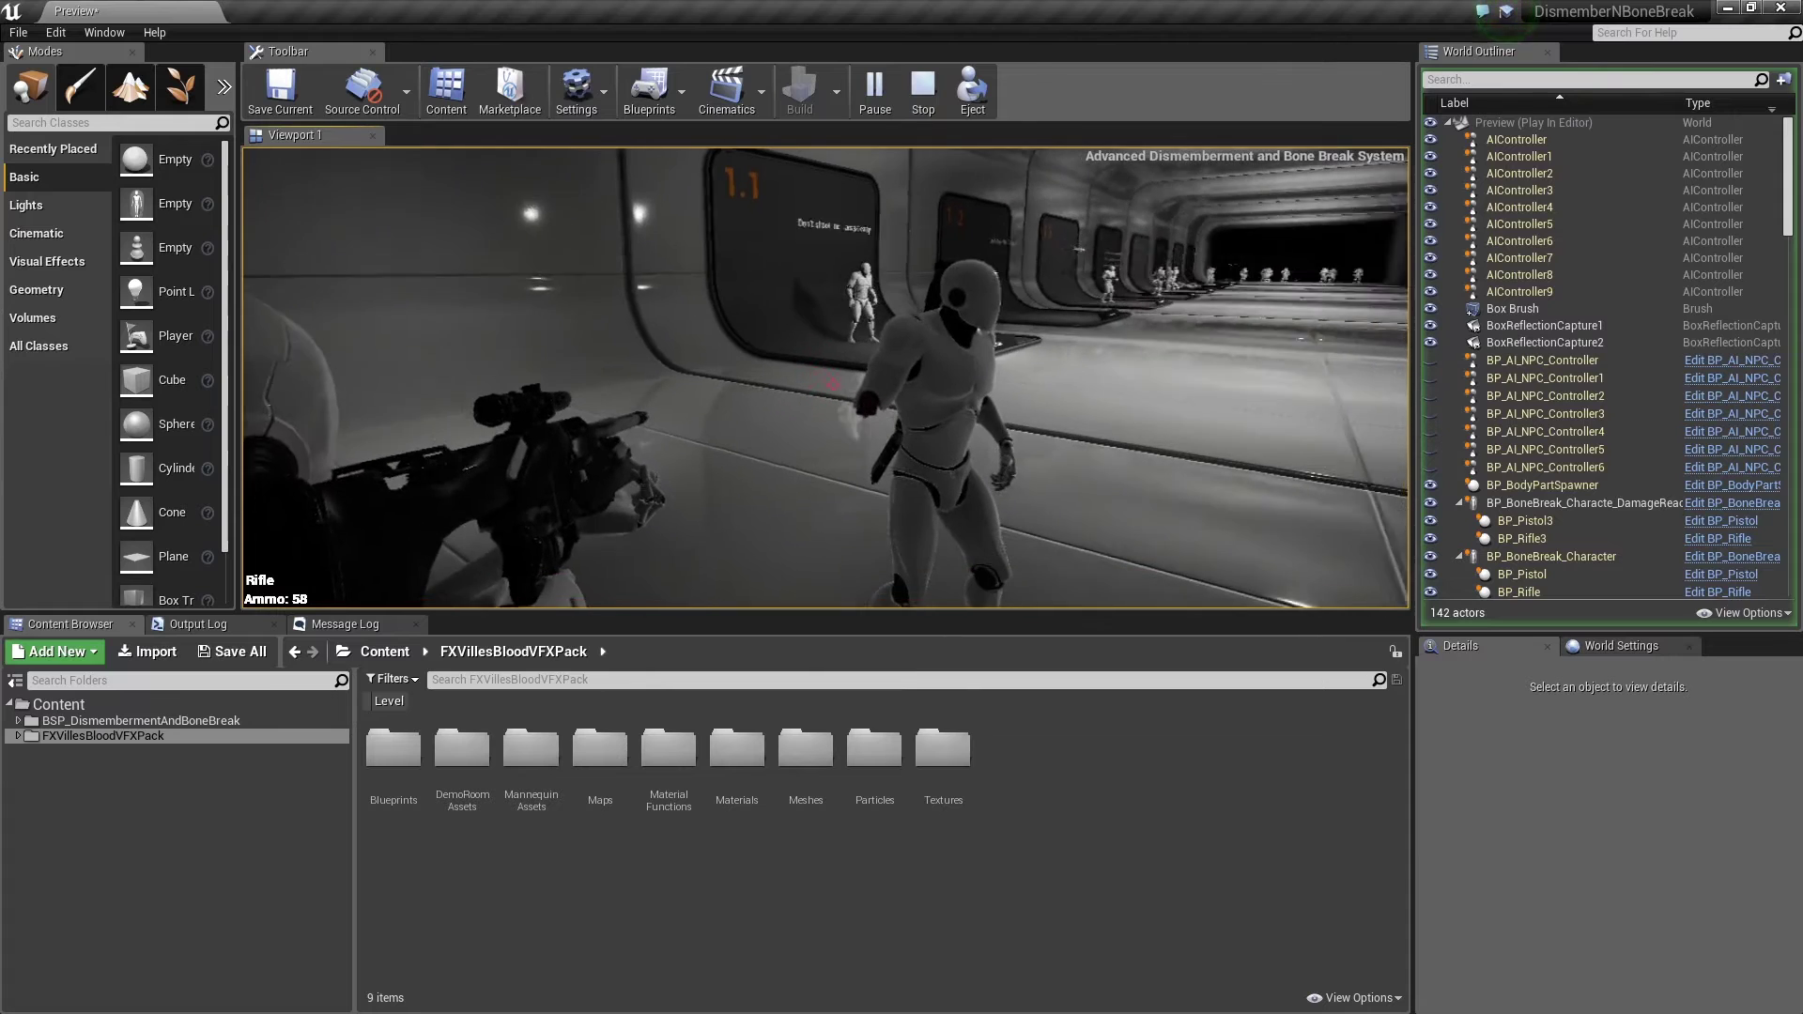
click(832, 385)
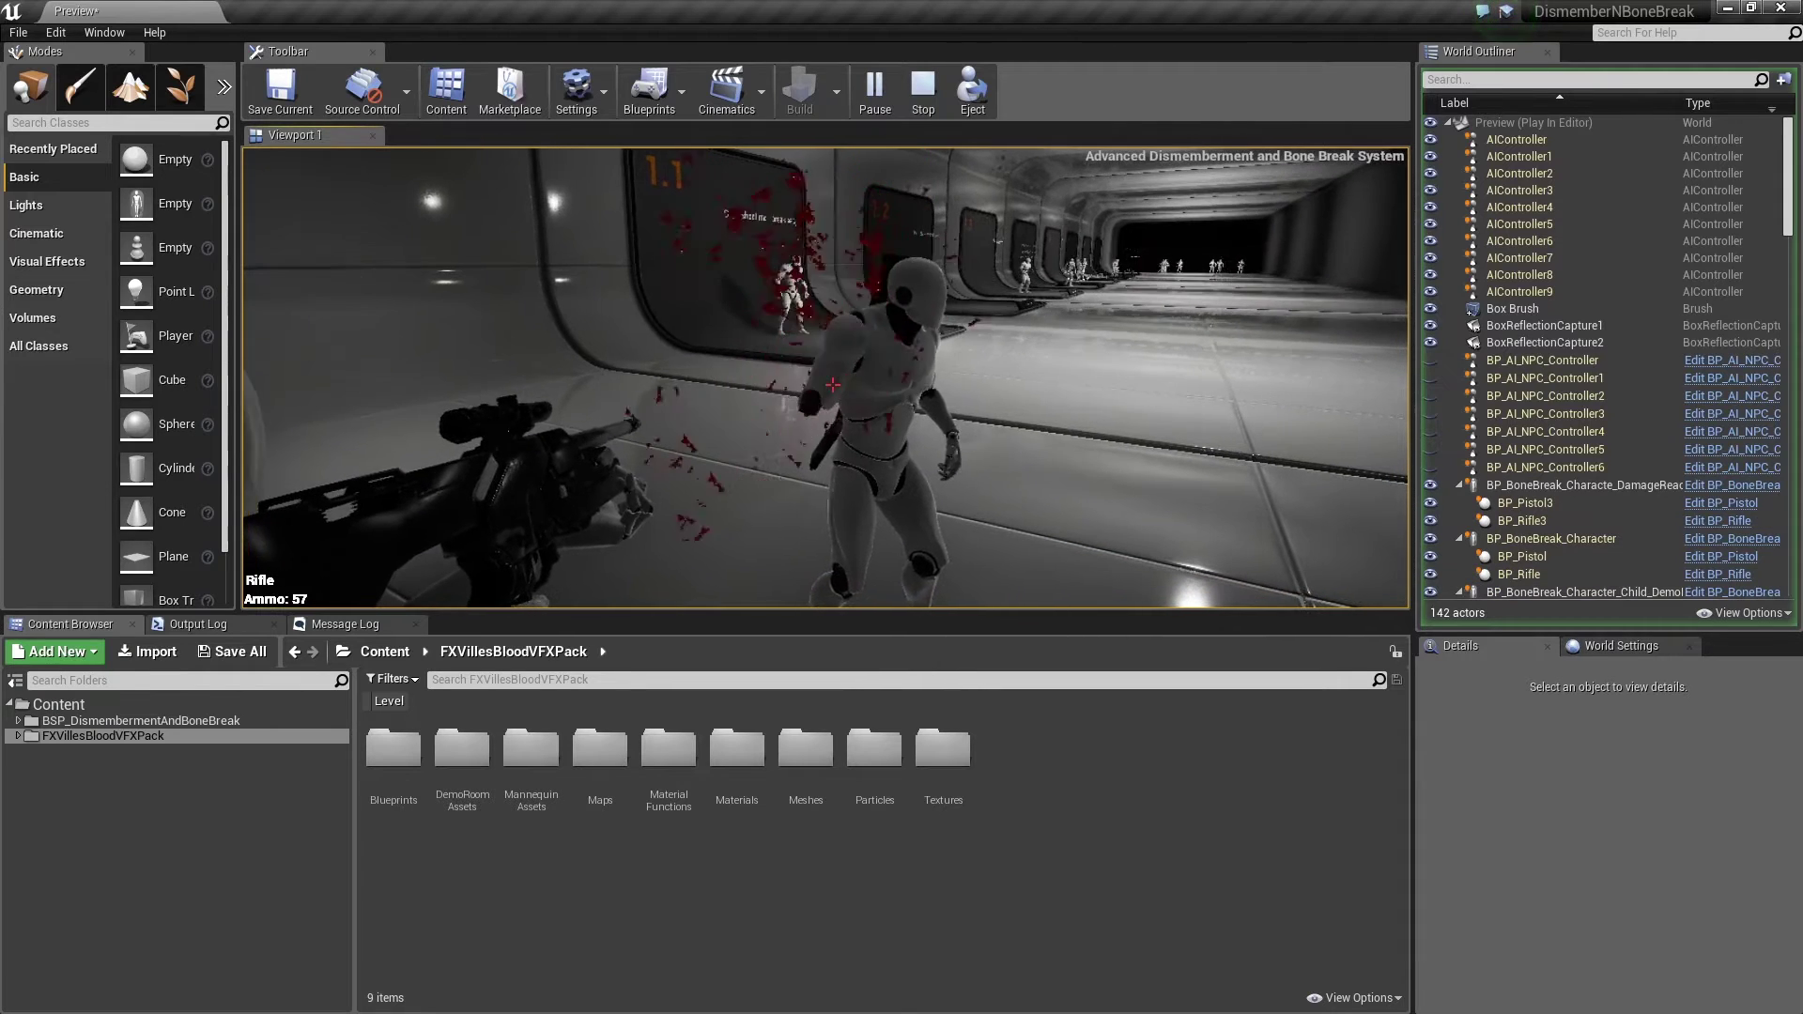
click(832, 385)
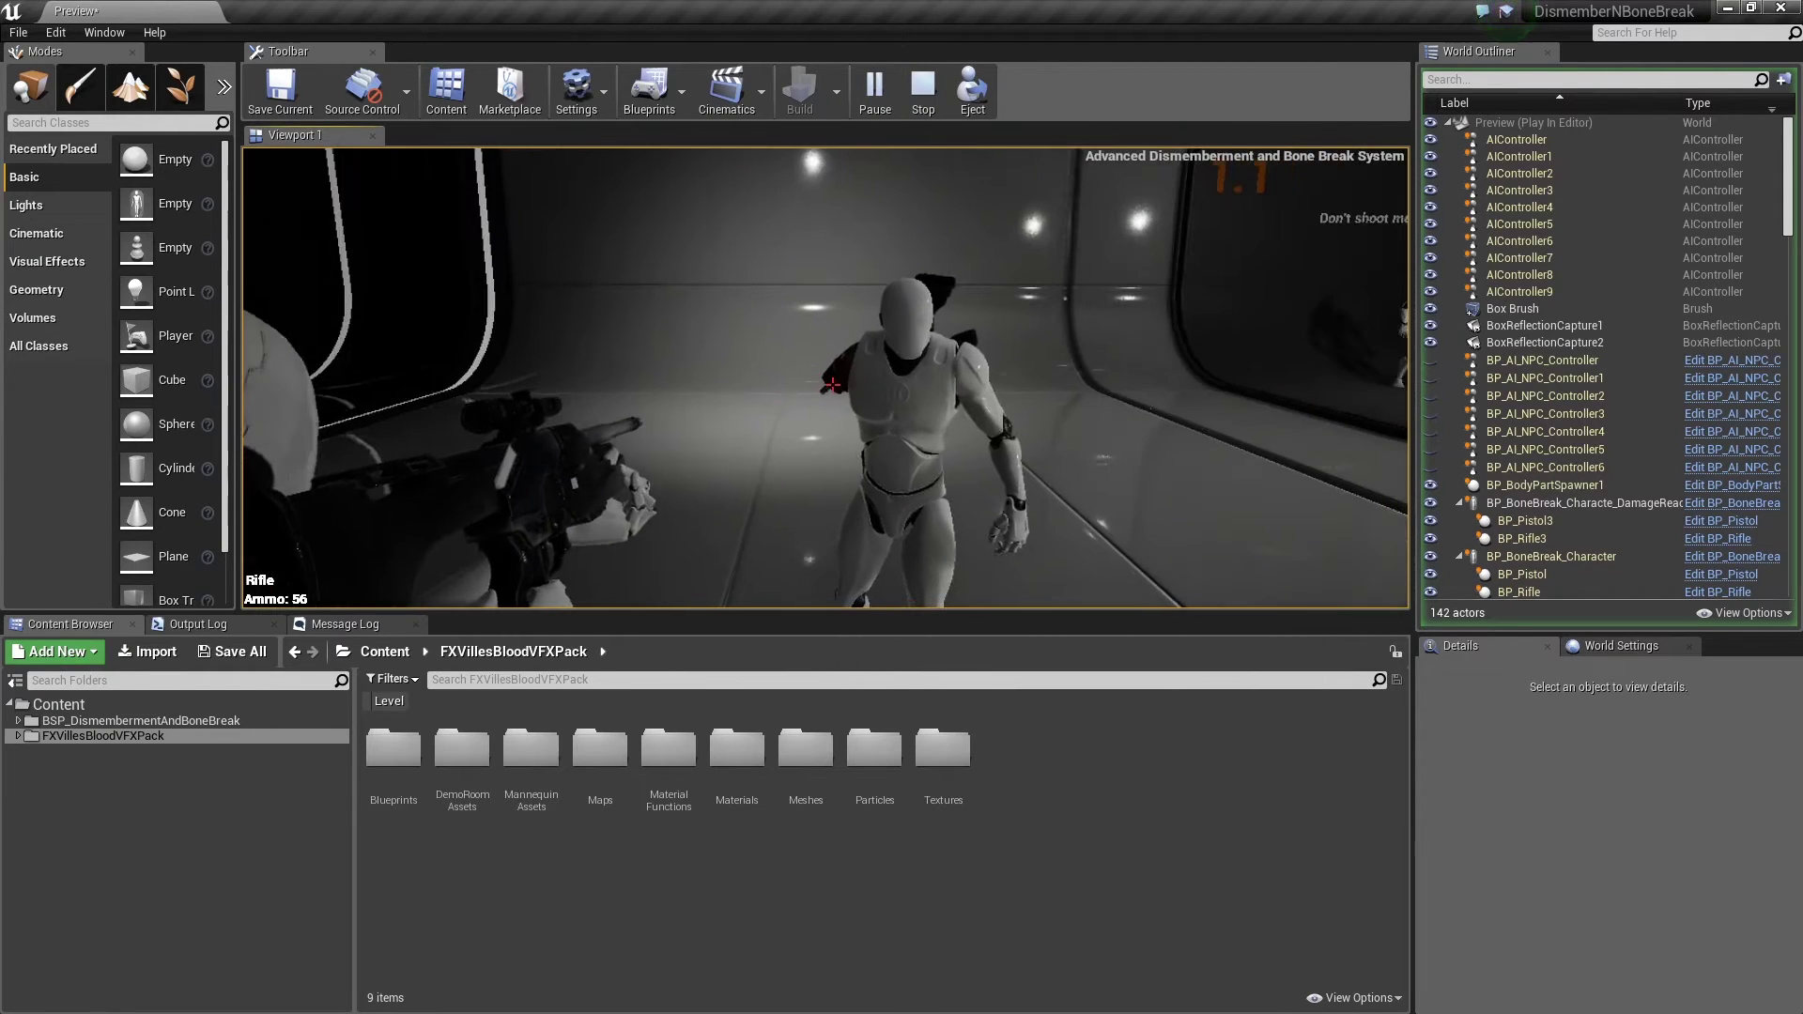
key(w)
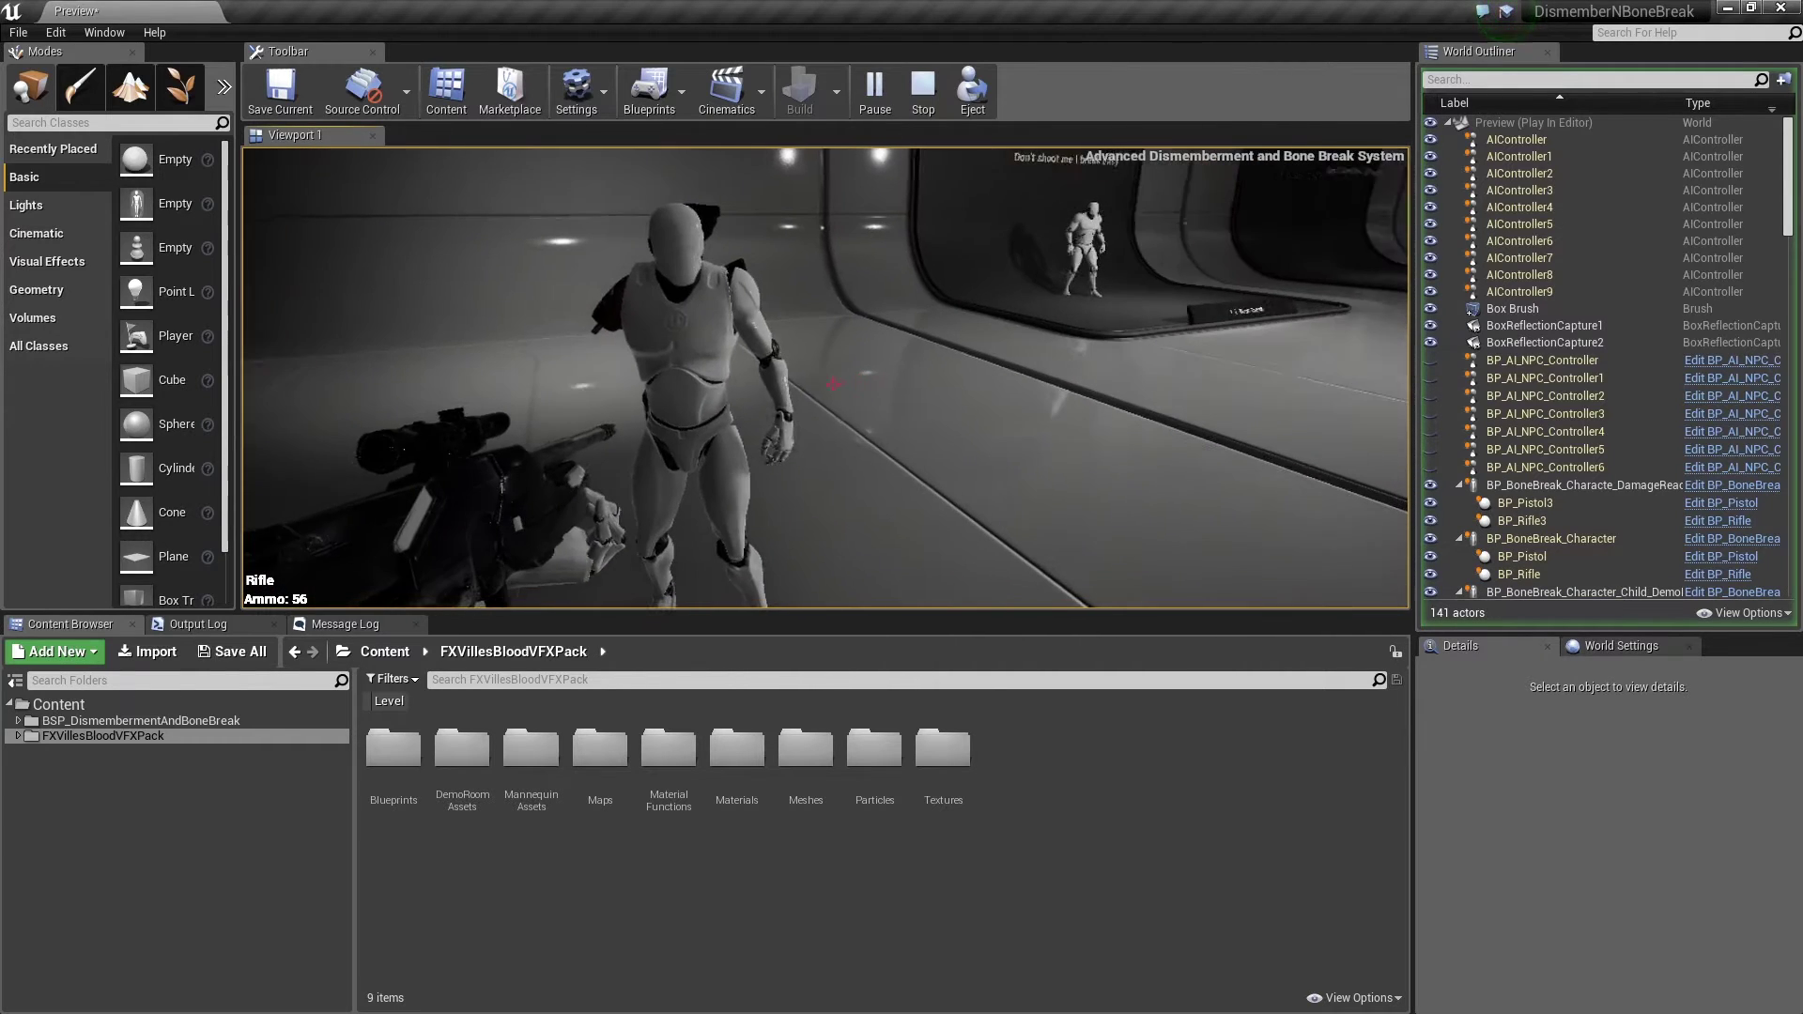
click(832, 385)
click(832, 385)
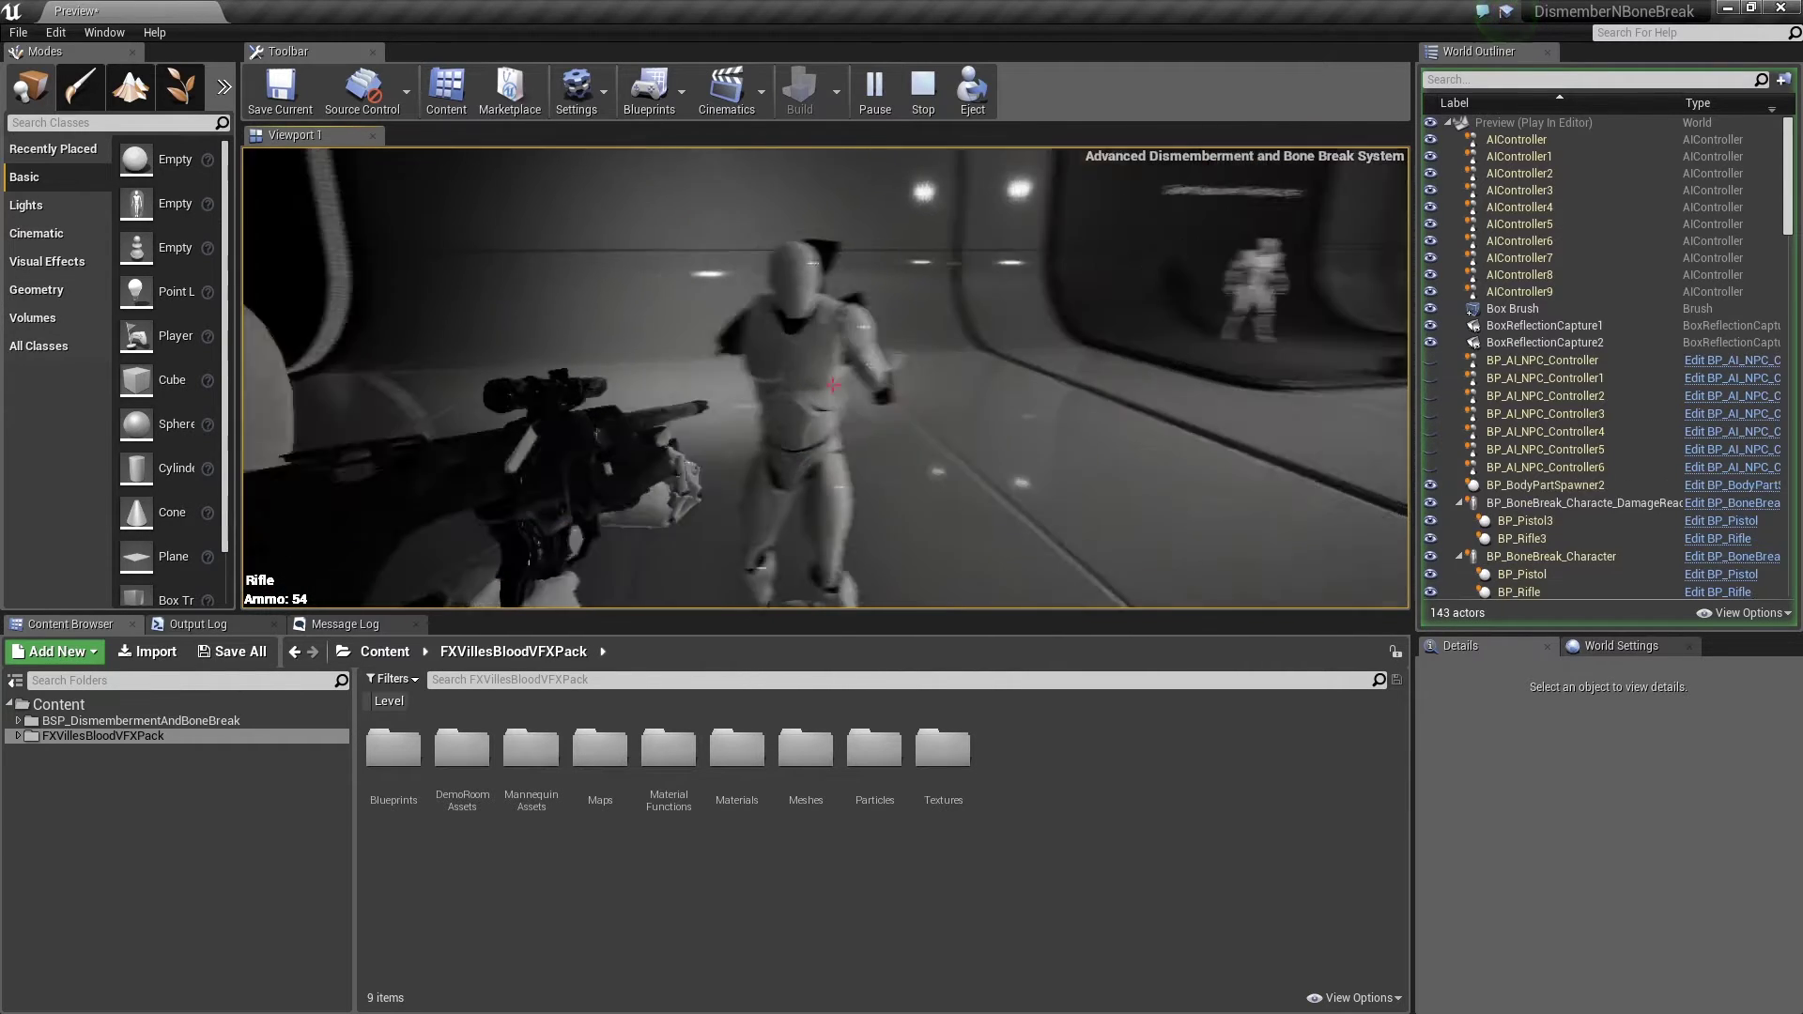
click(832, 385)
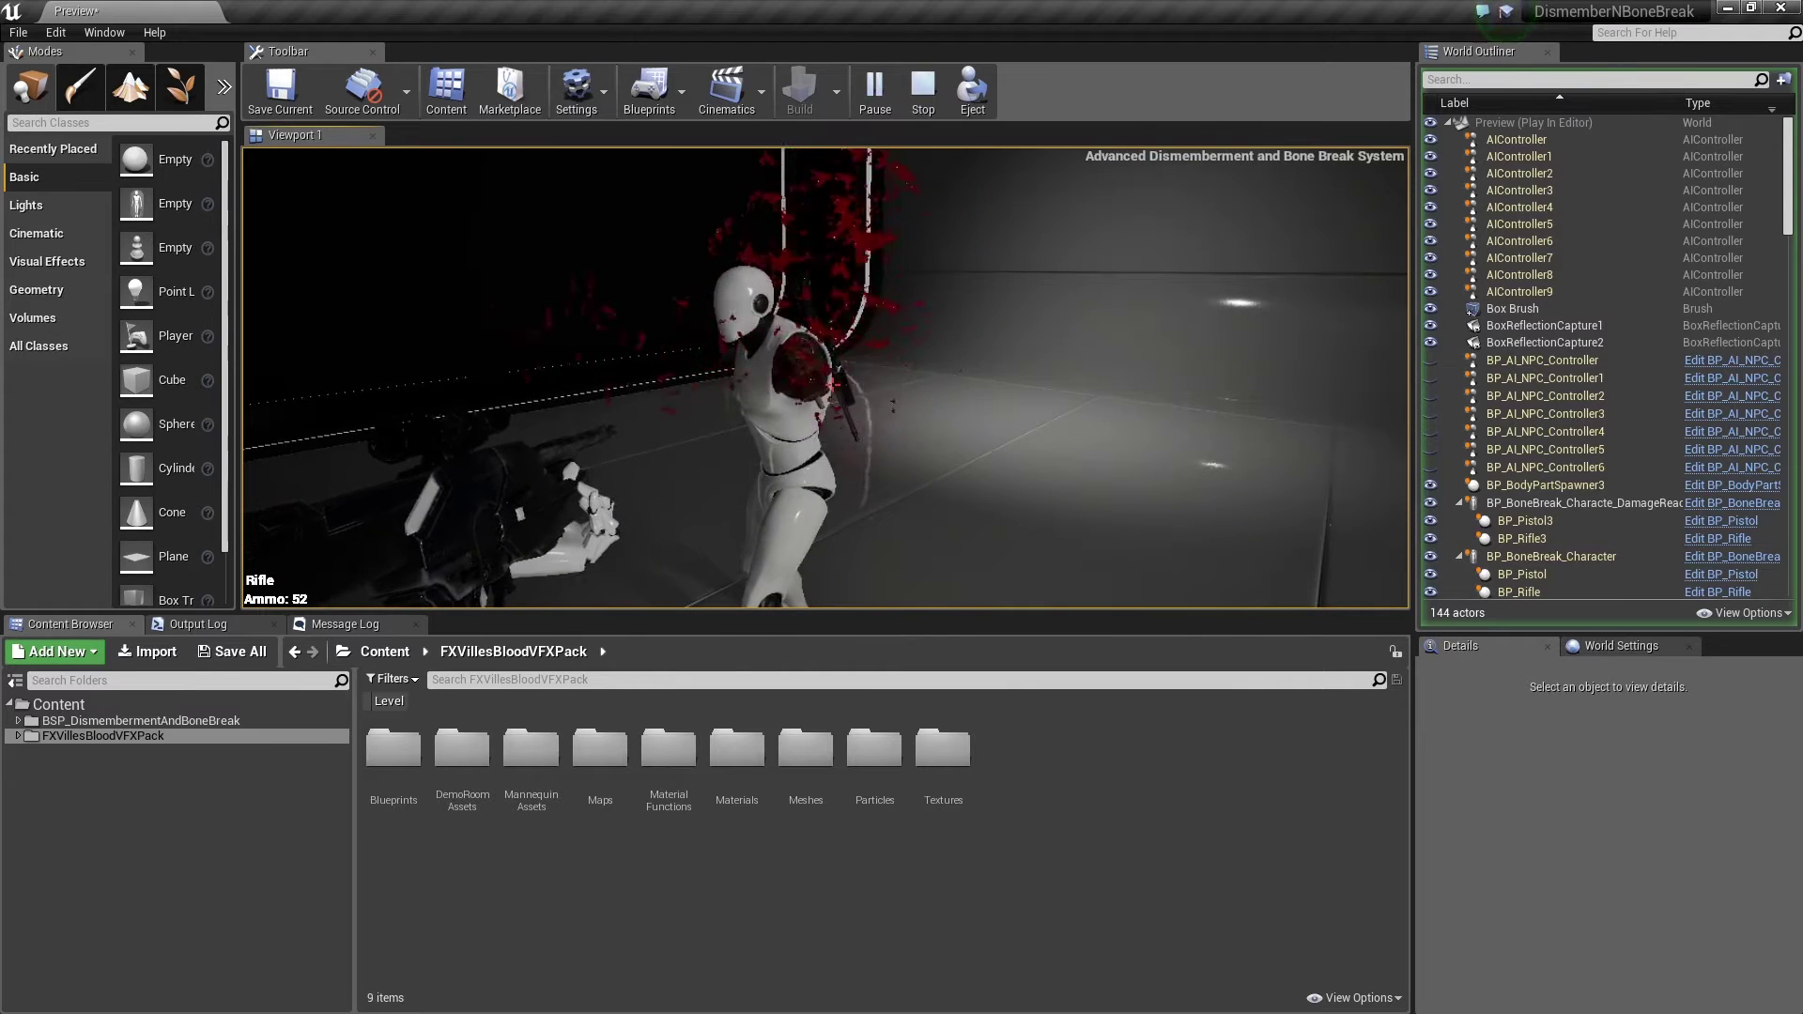
click(832, 385)
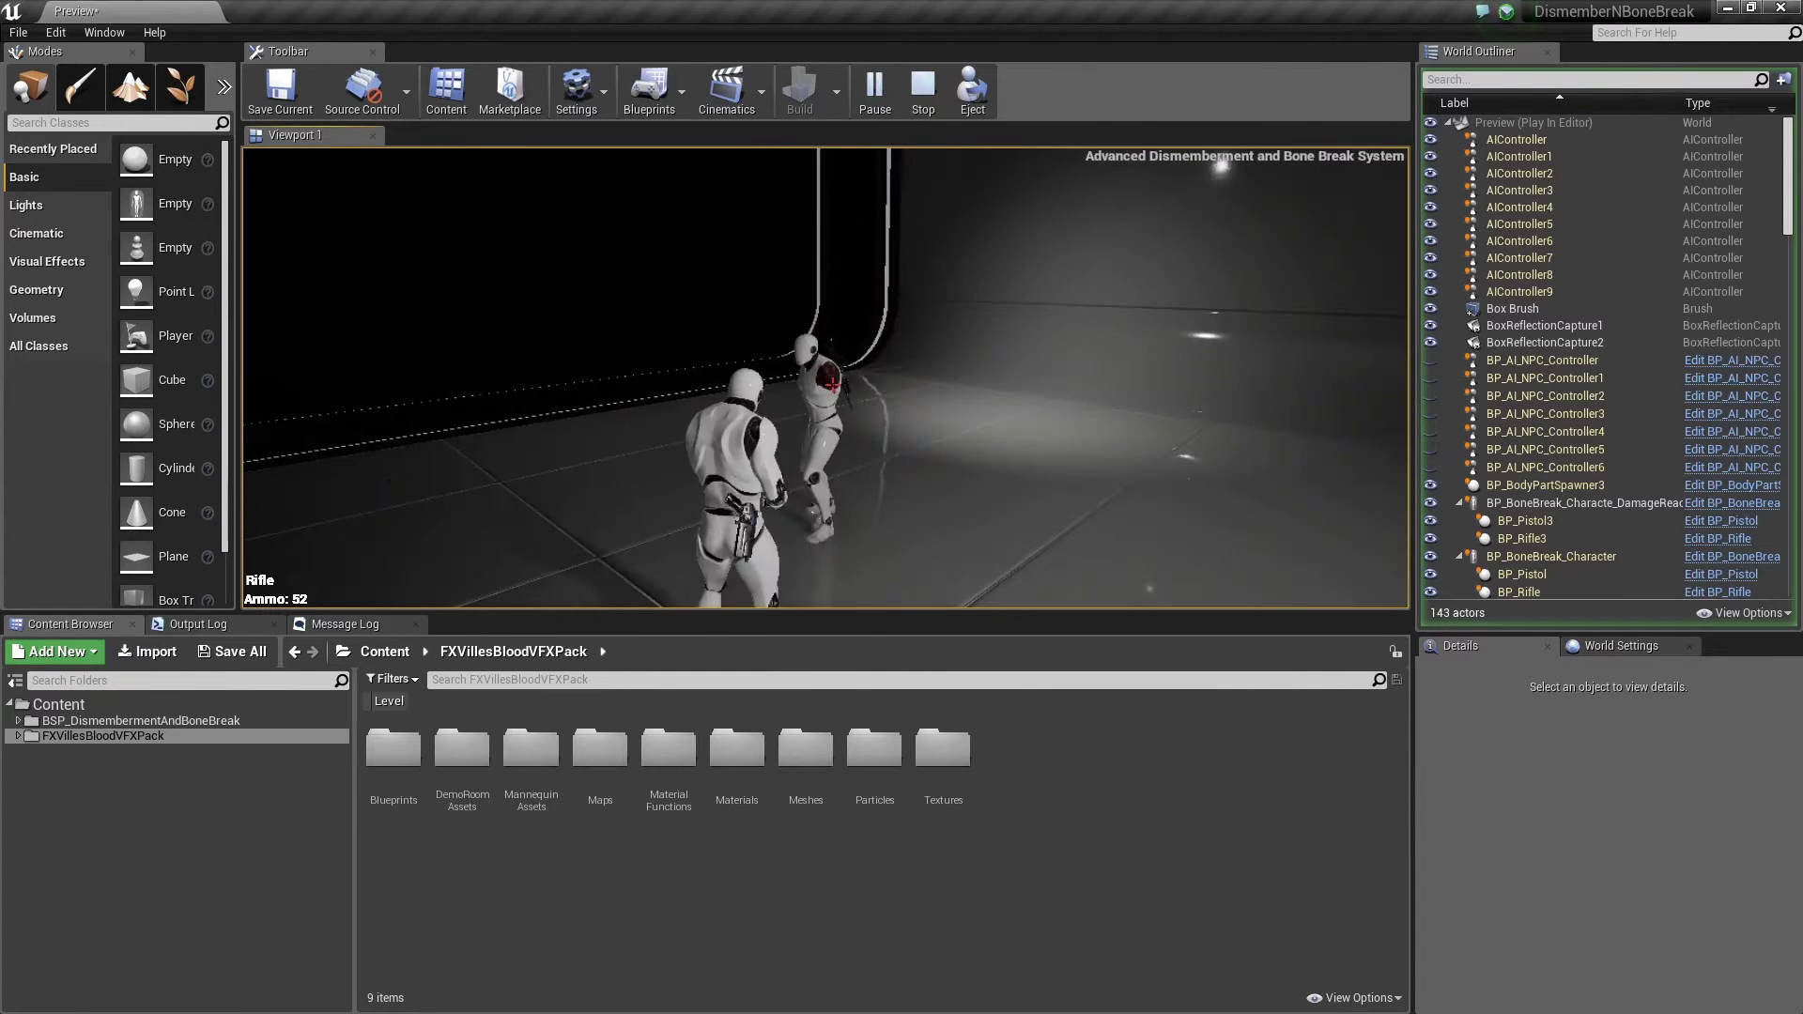
key(Escape)
Open the MeshGib folder in BSP_DismembermentAndBoneBreak under Blueprints and Spawners.
click(18, 721)
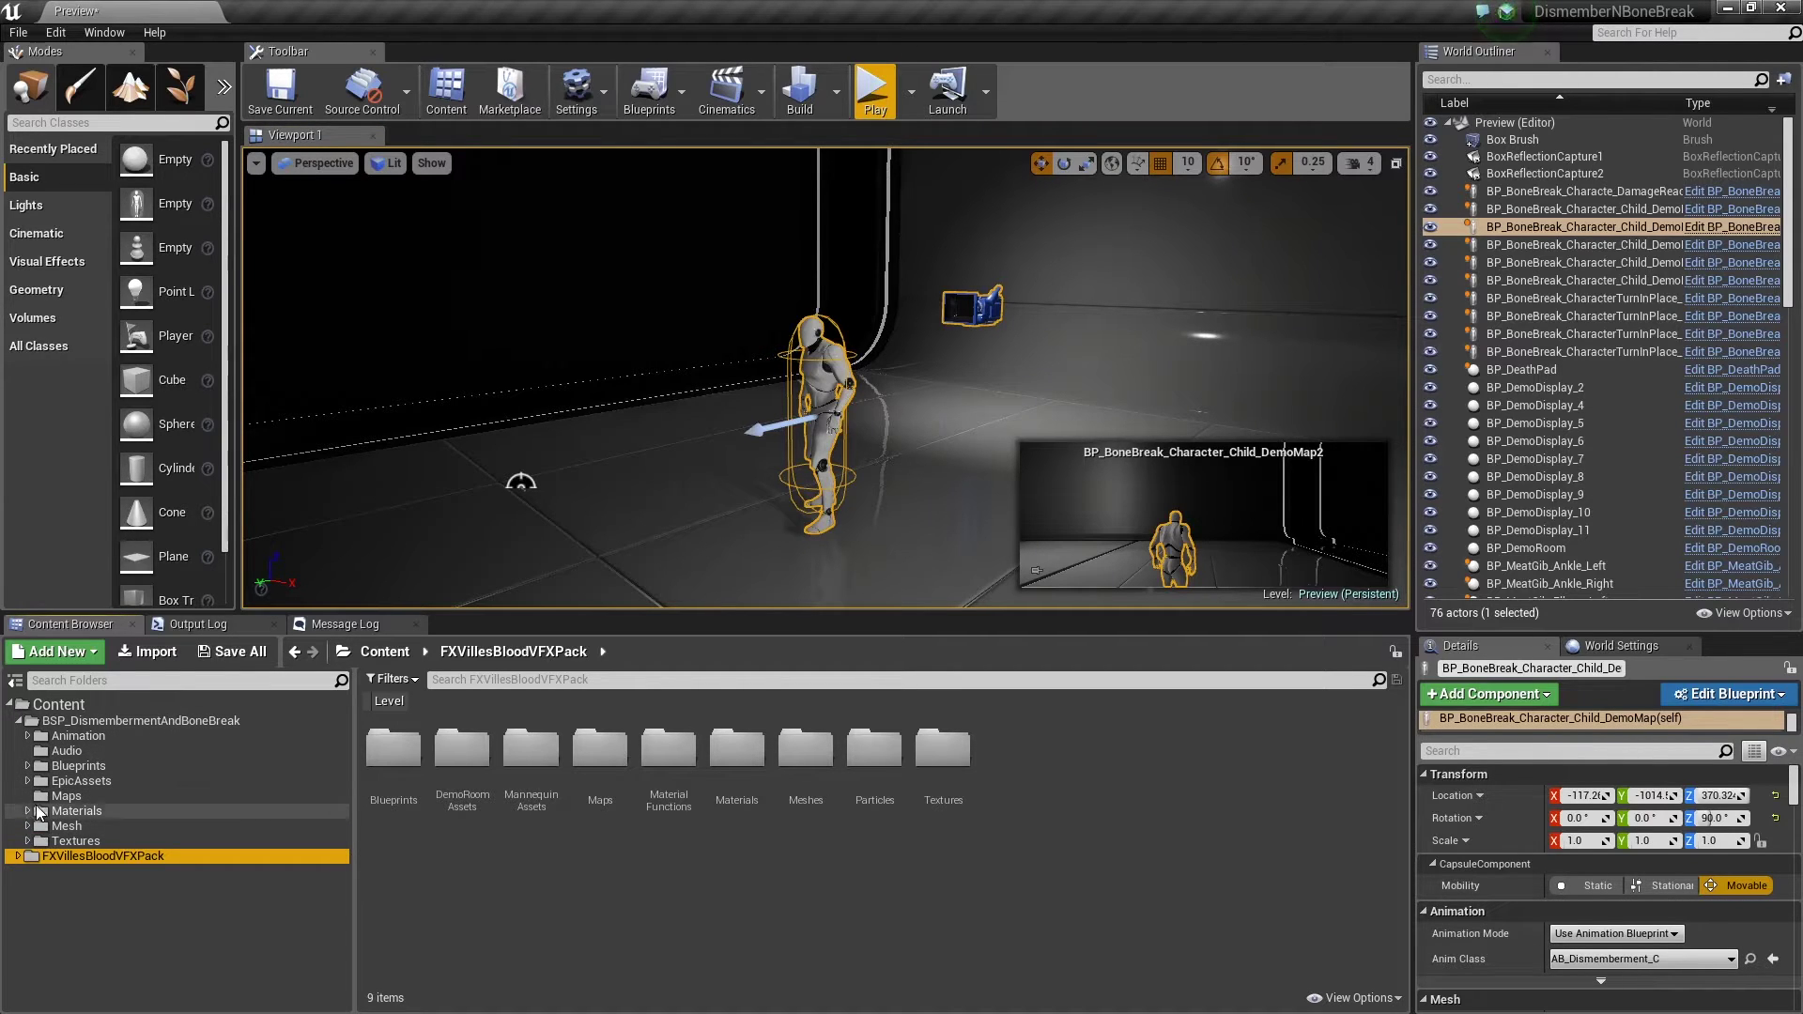
click(27, 765)
scroll(101, 833, down, 2)
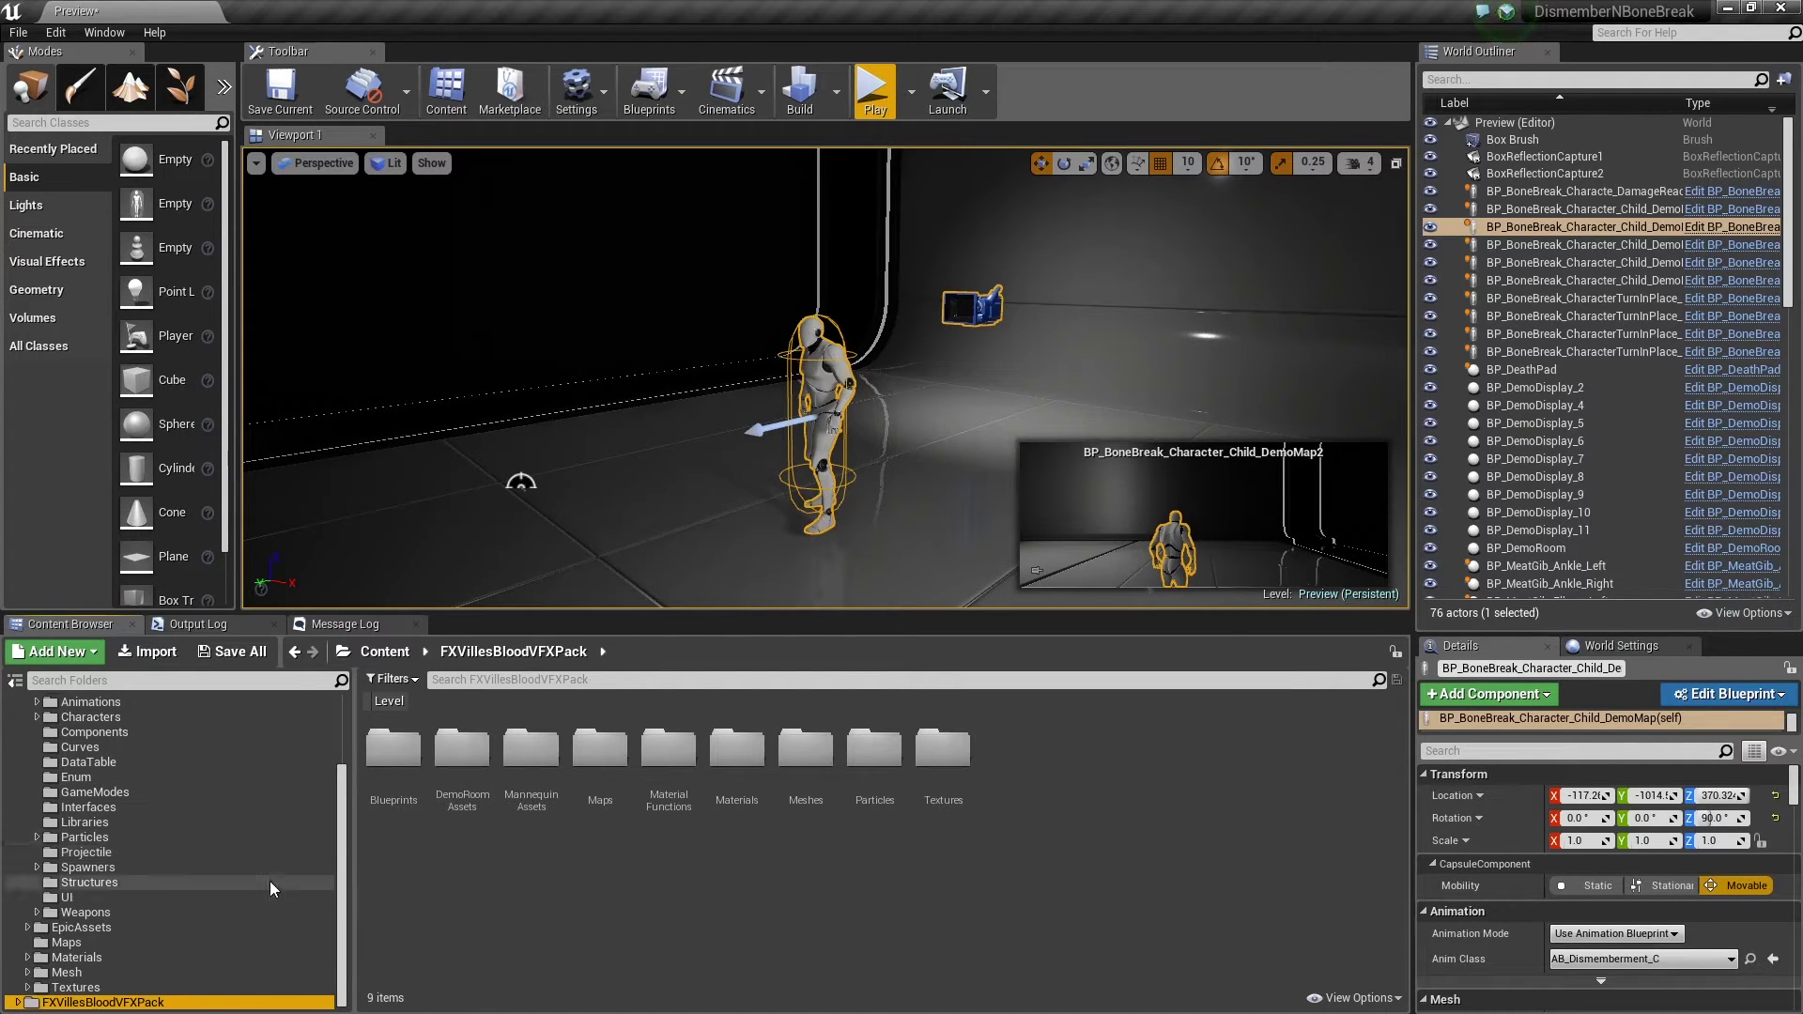
double_click(87, 867)
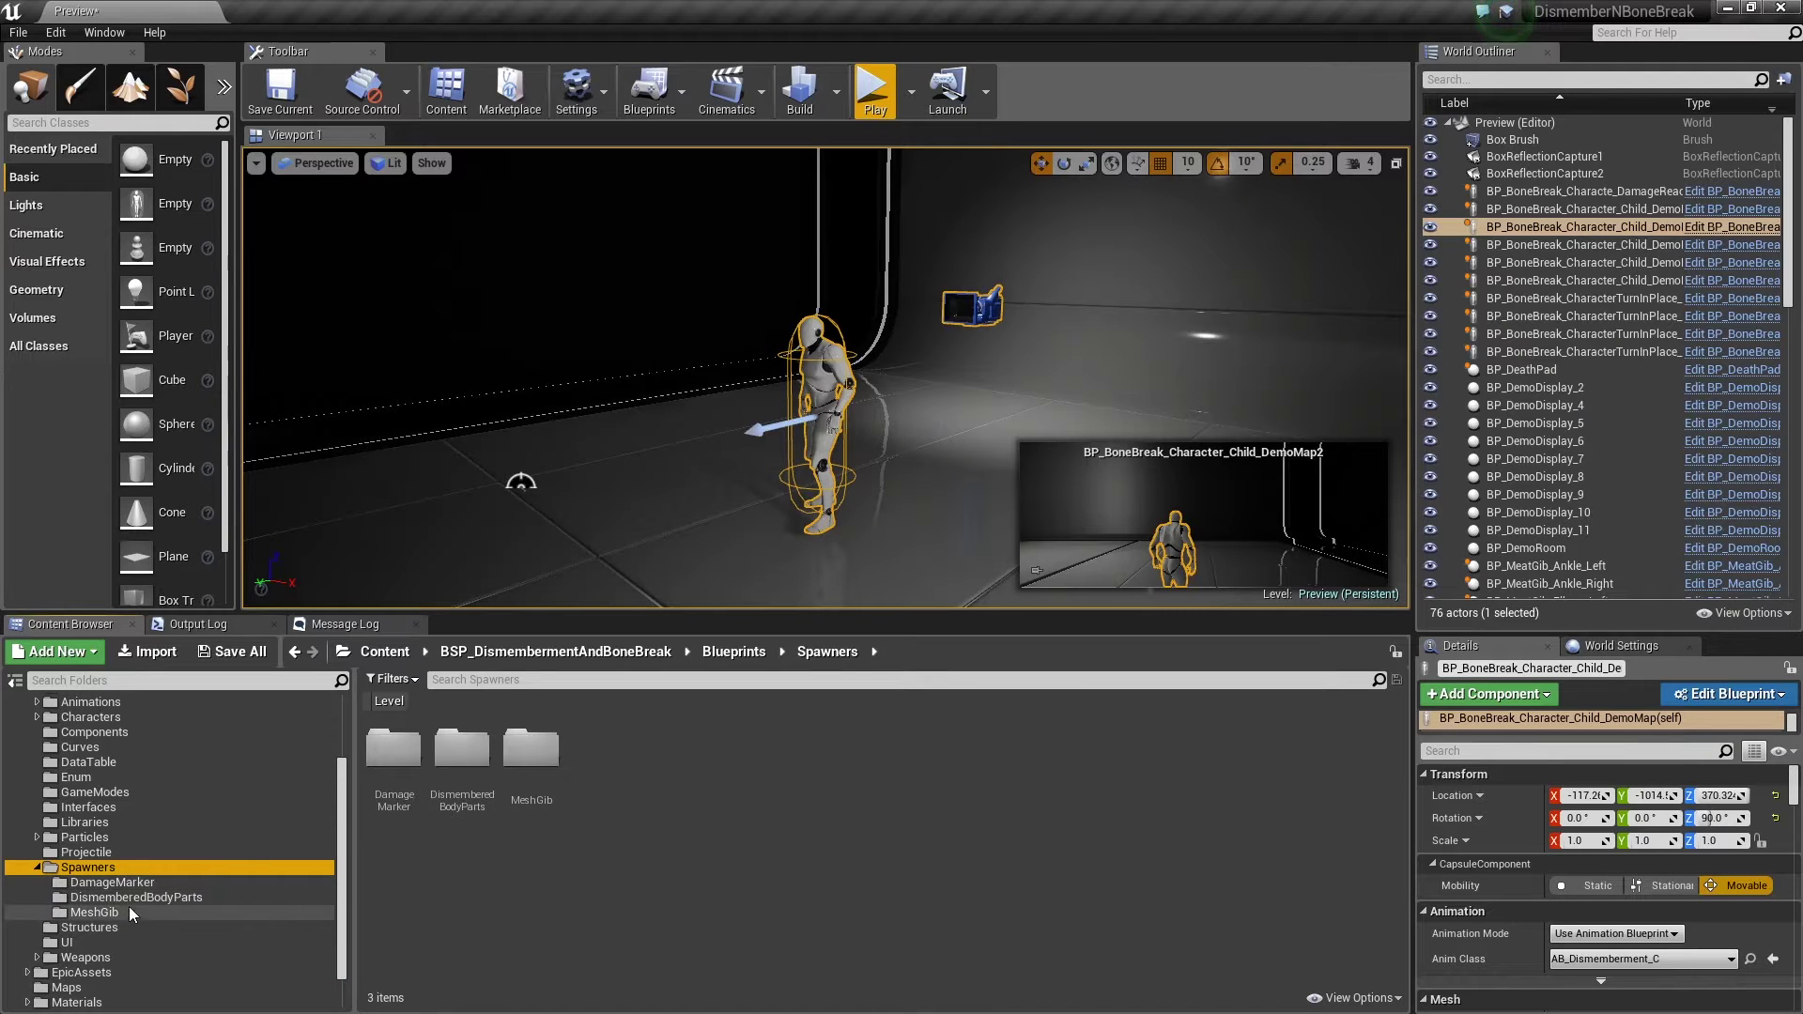
click(132, 912)
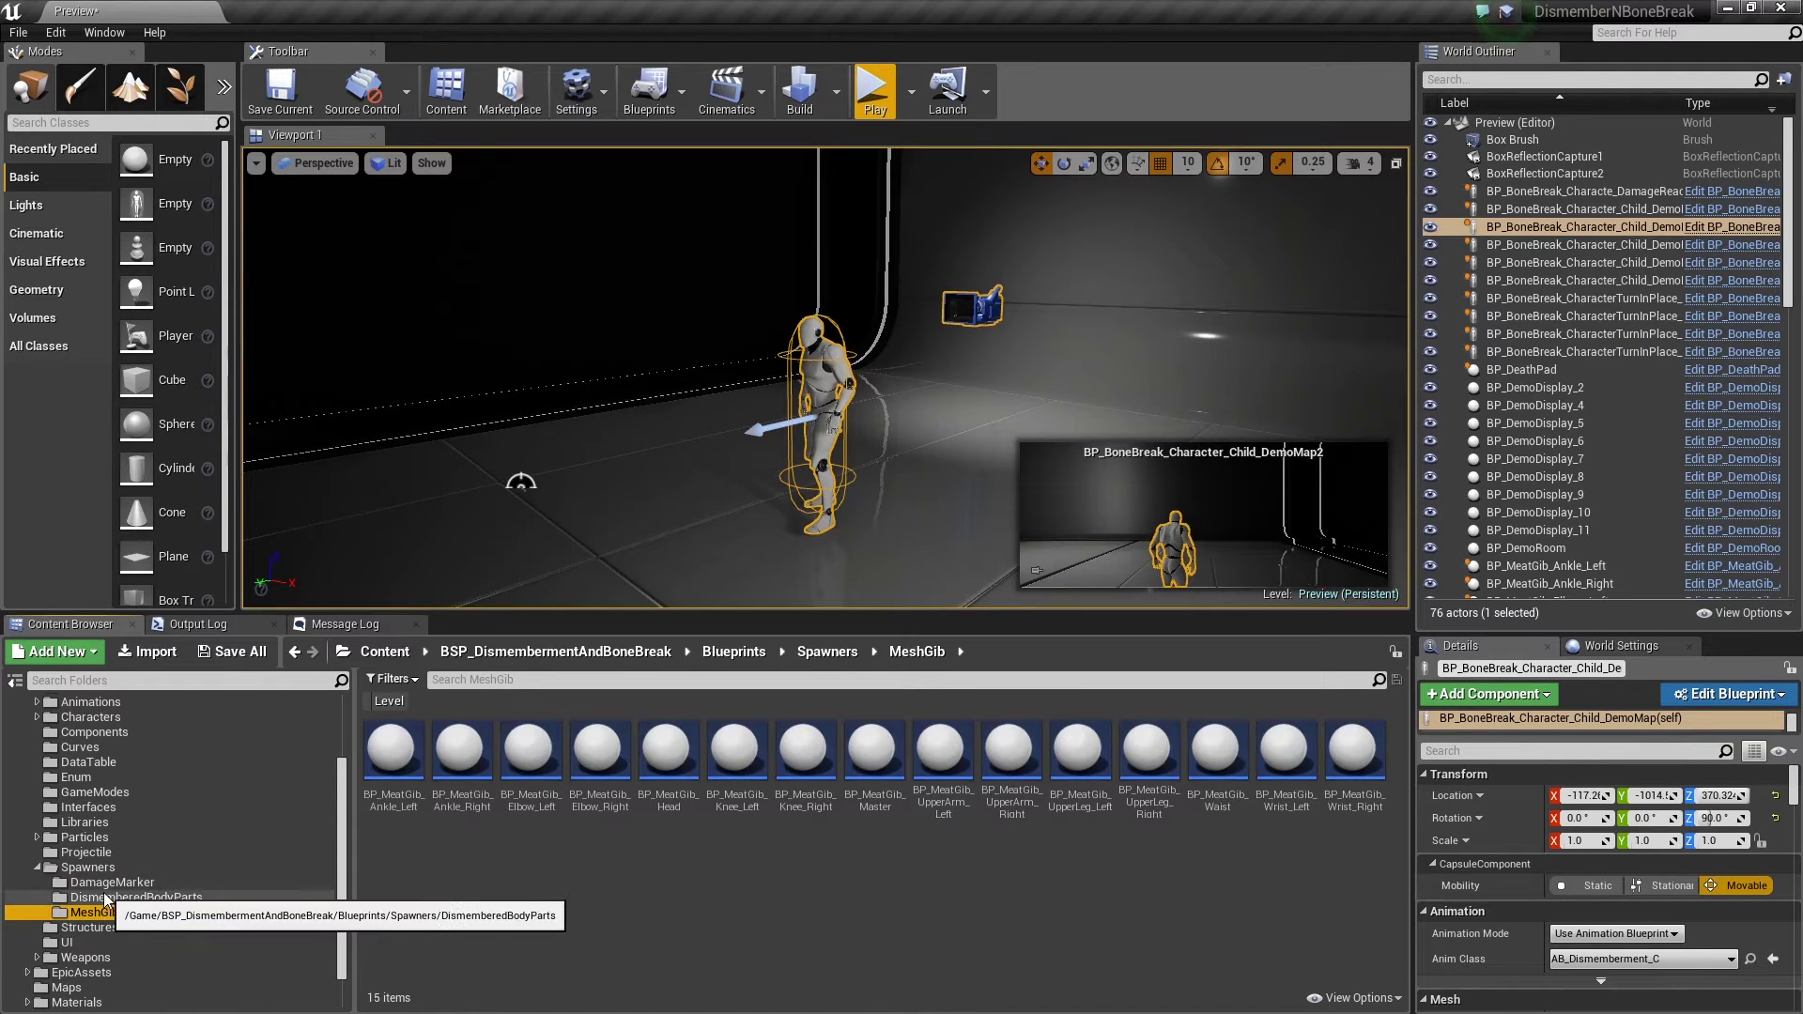
Filter the assets by "righ", open BP_MeatGib_UpperArm_Right in the full blueprint editor, and show its StaticMesh component in the 3D view.
mouse_move(631, 775)
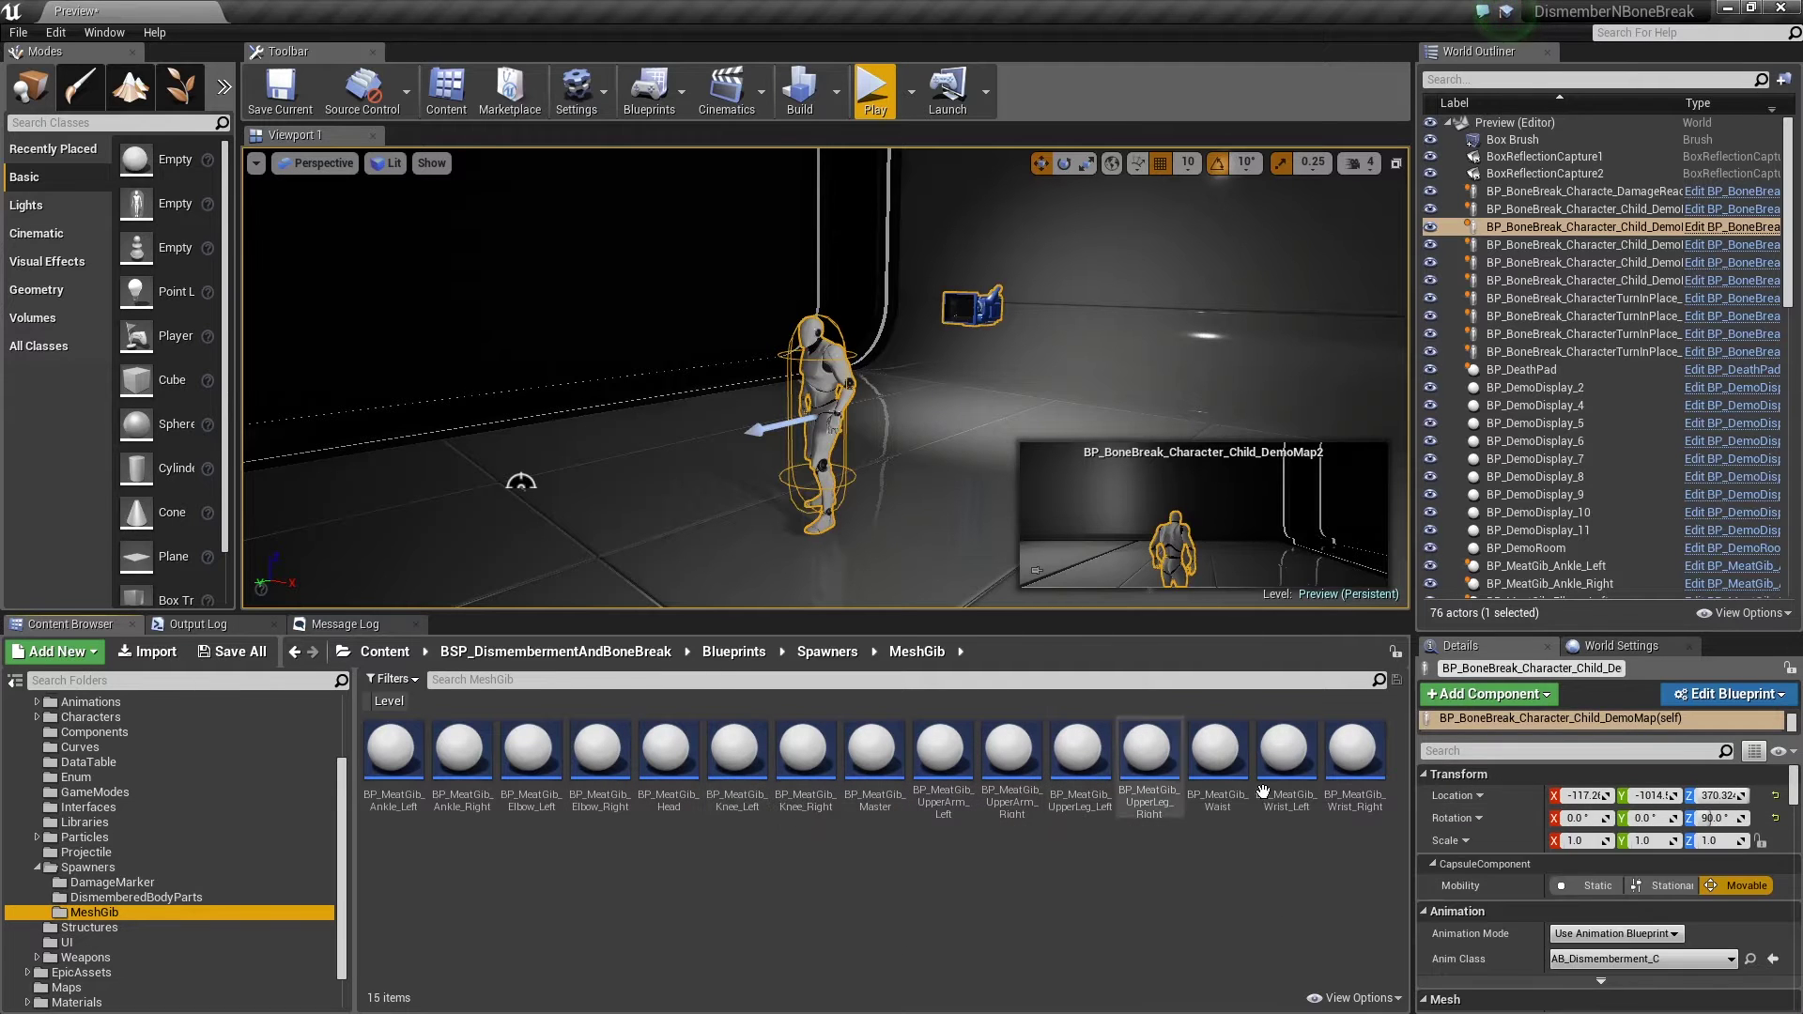
text(righ)
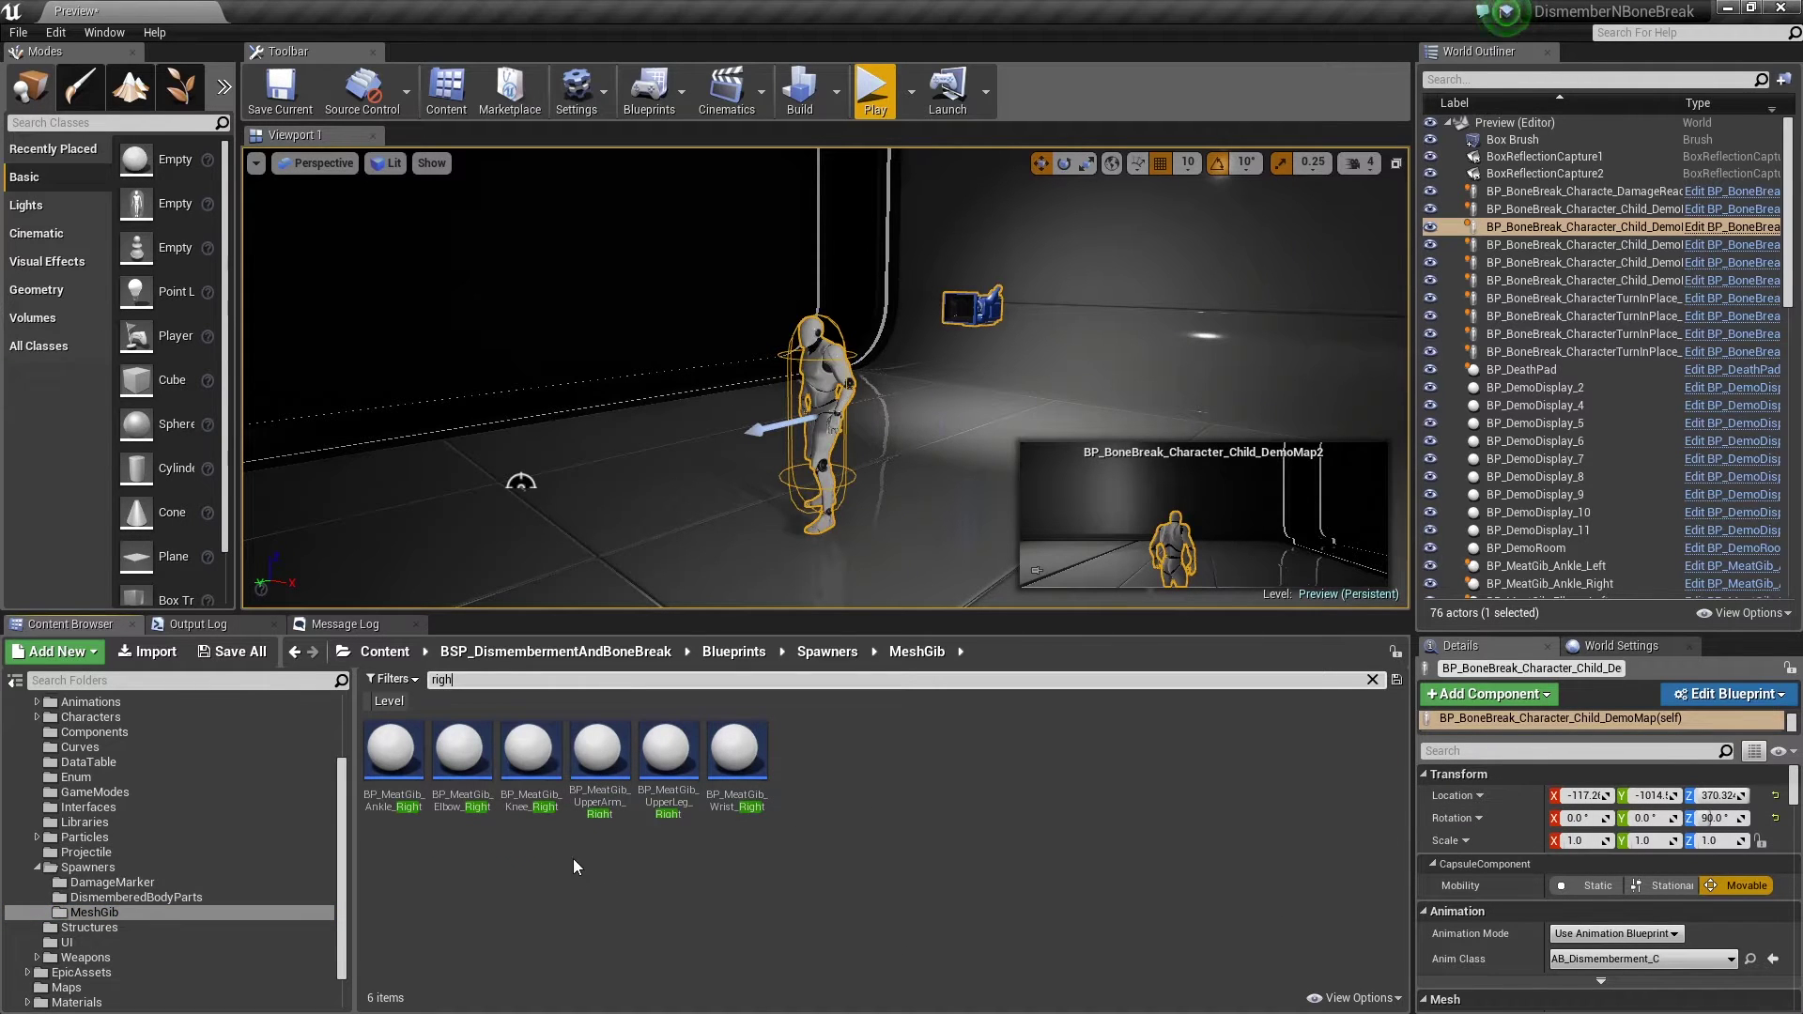
double_click(611, 768)
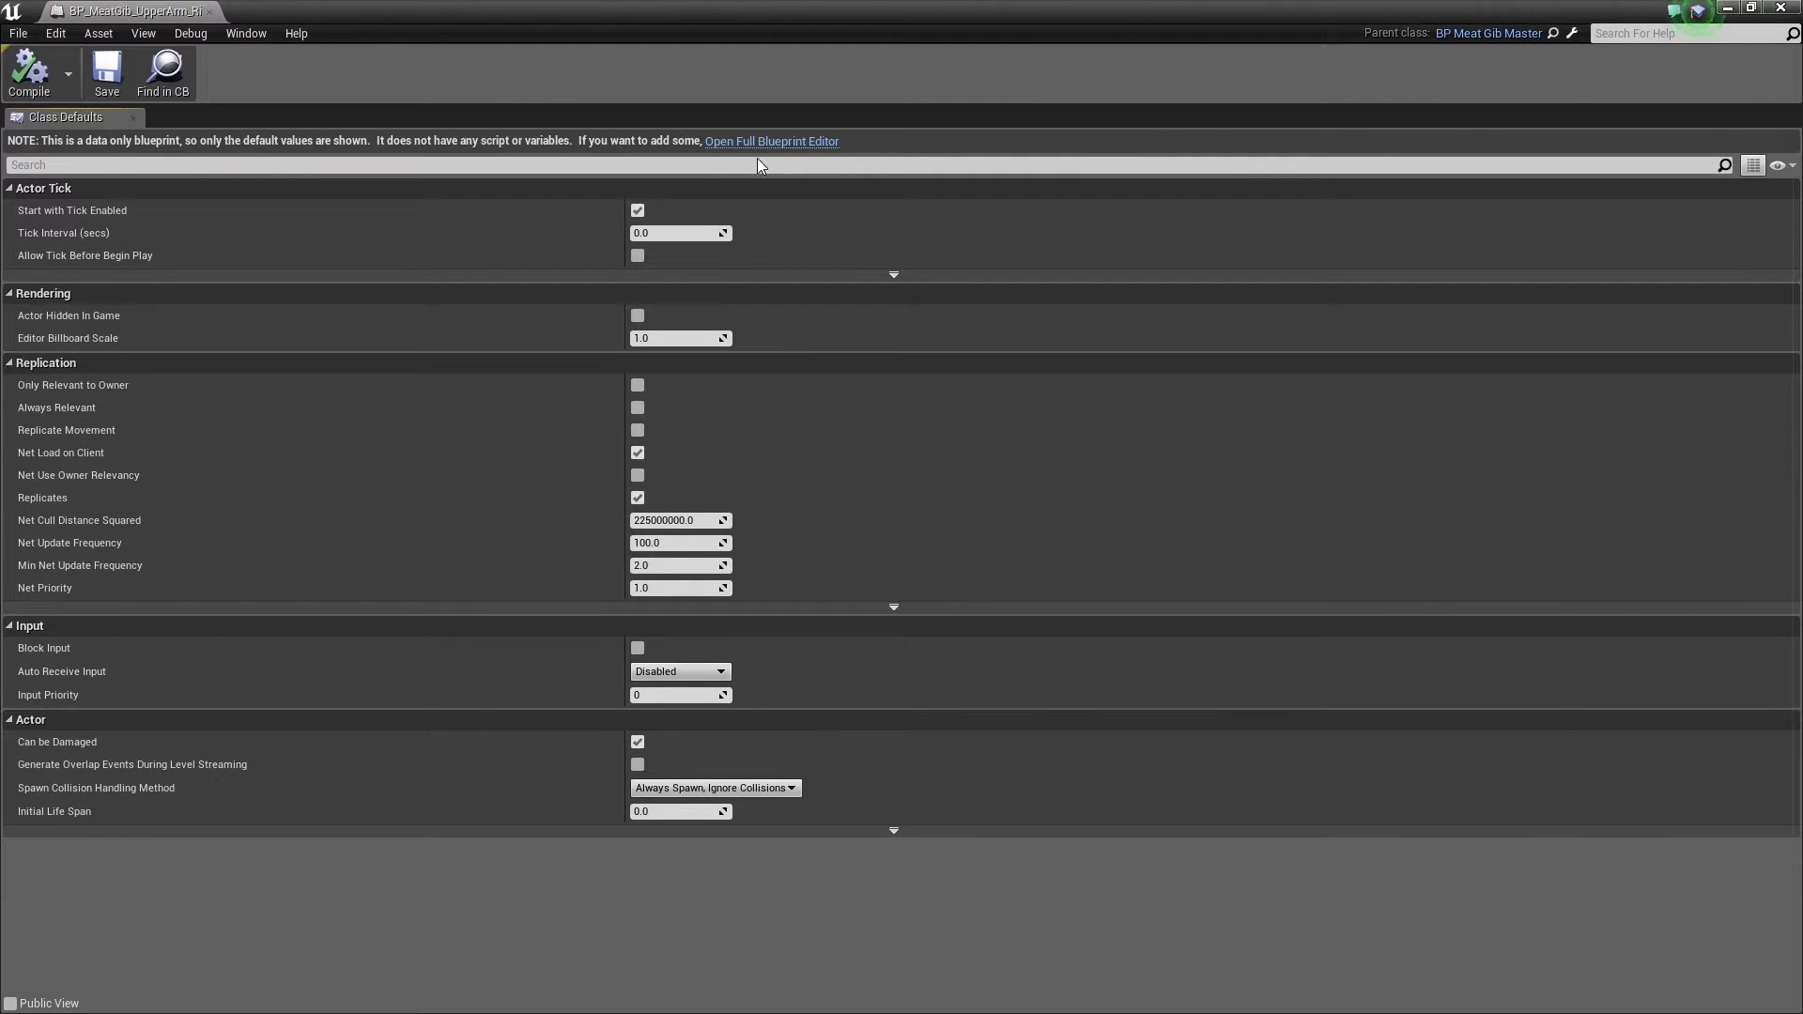
click(764, 144)
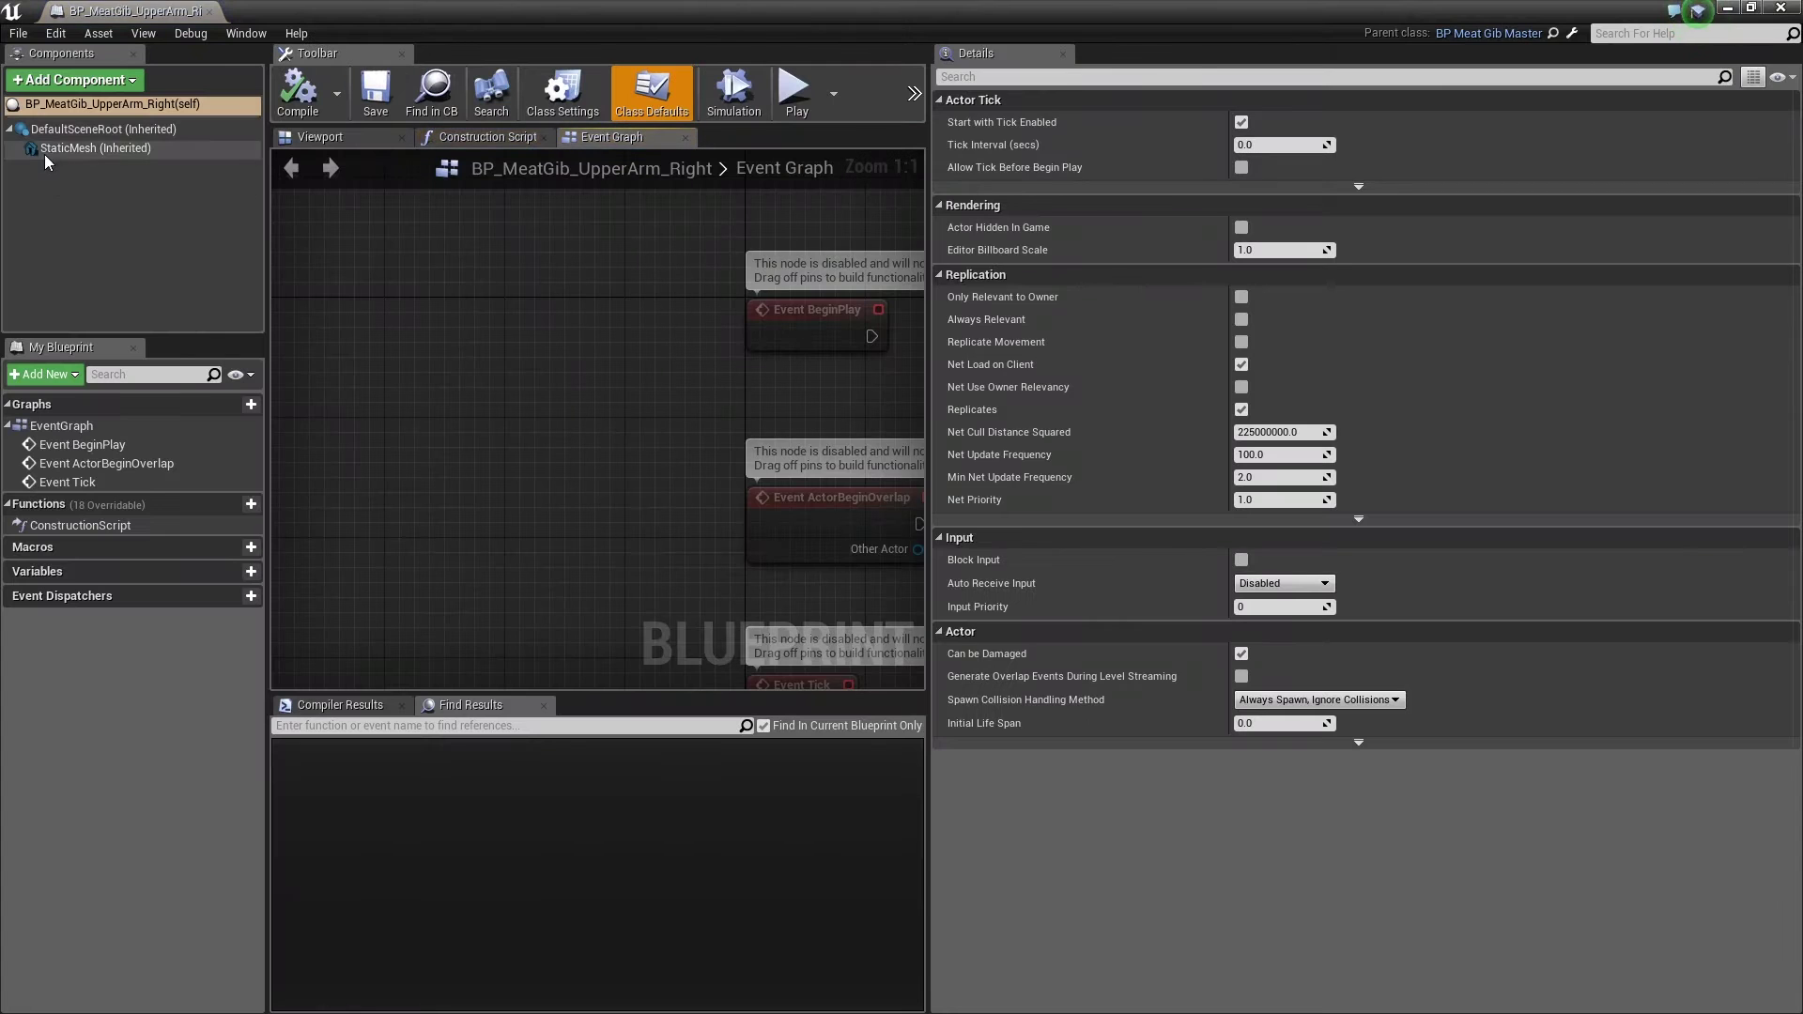
click(45, 151)
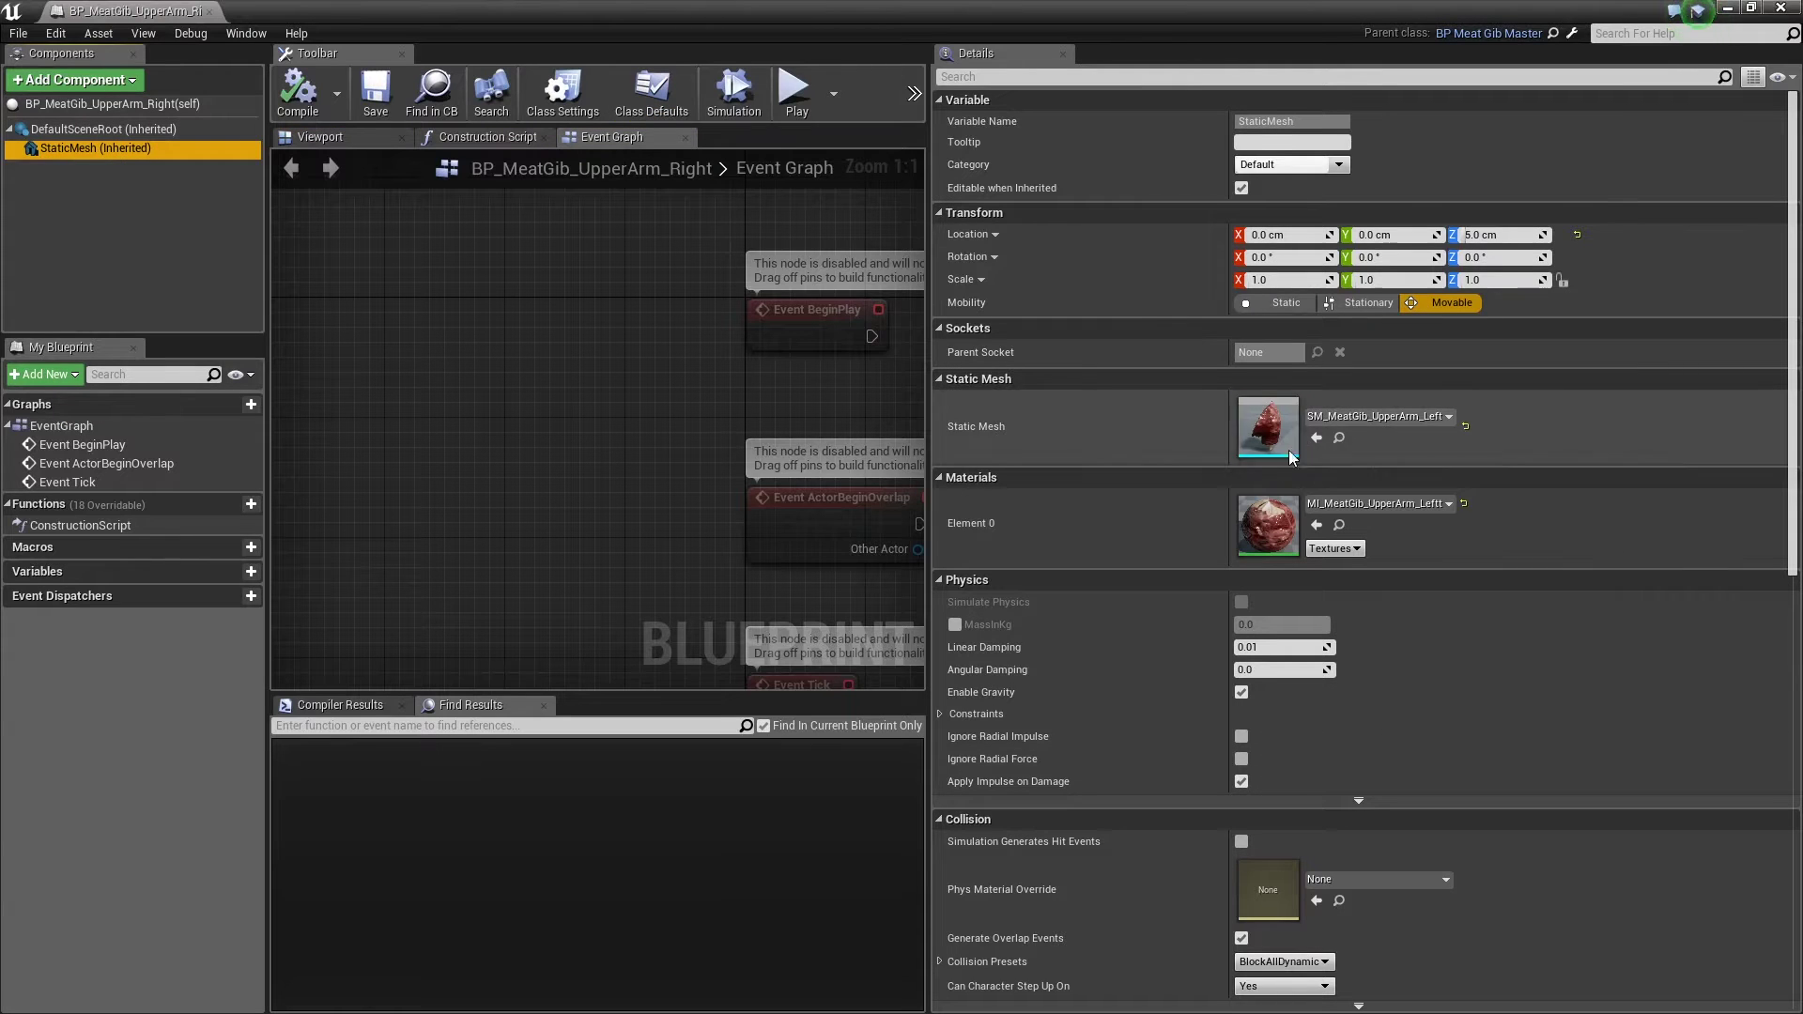
click(317, 138)
Move the blueprint window aside, clear the asset filter, and open the Particles folder of FXVillesBloodVFXPack.
drag(447, 11, 1376, 100)
scroll(83, 916, up, 3)
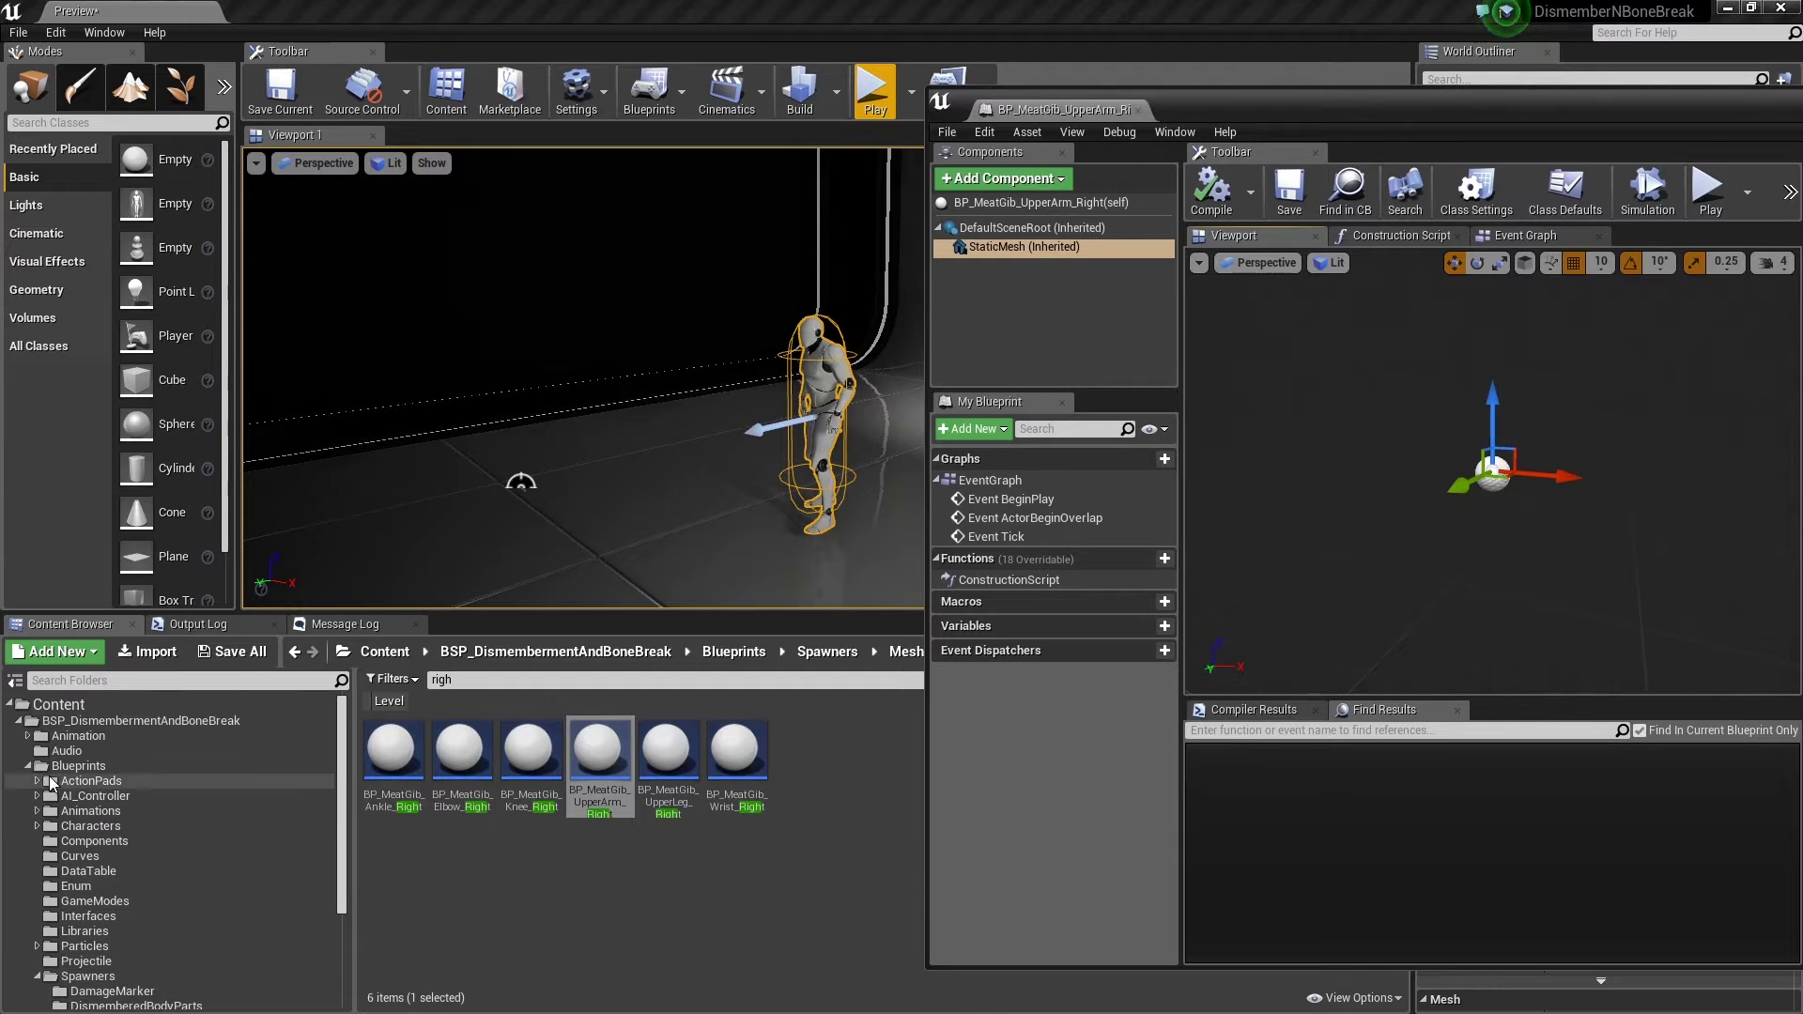
click(31, 768)
click(76, 857)
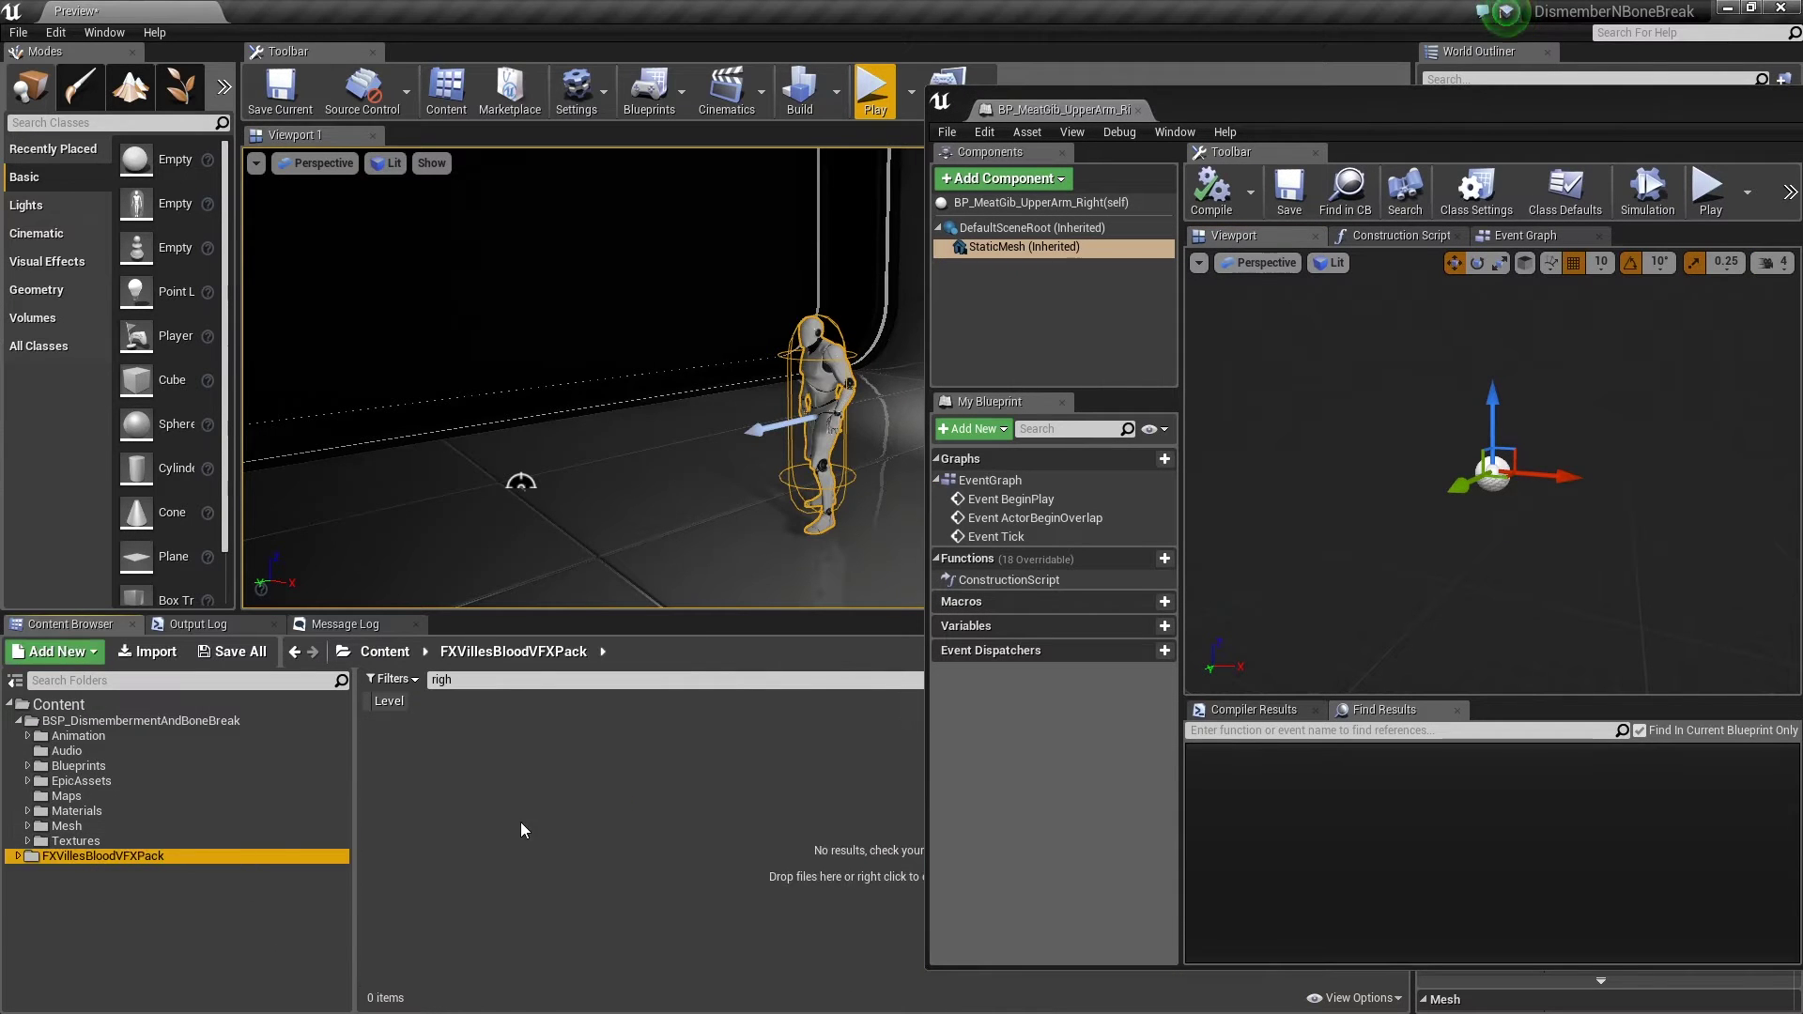
click(471, 681)
key(BackSpace)
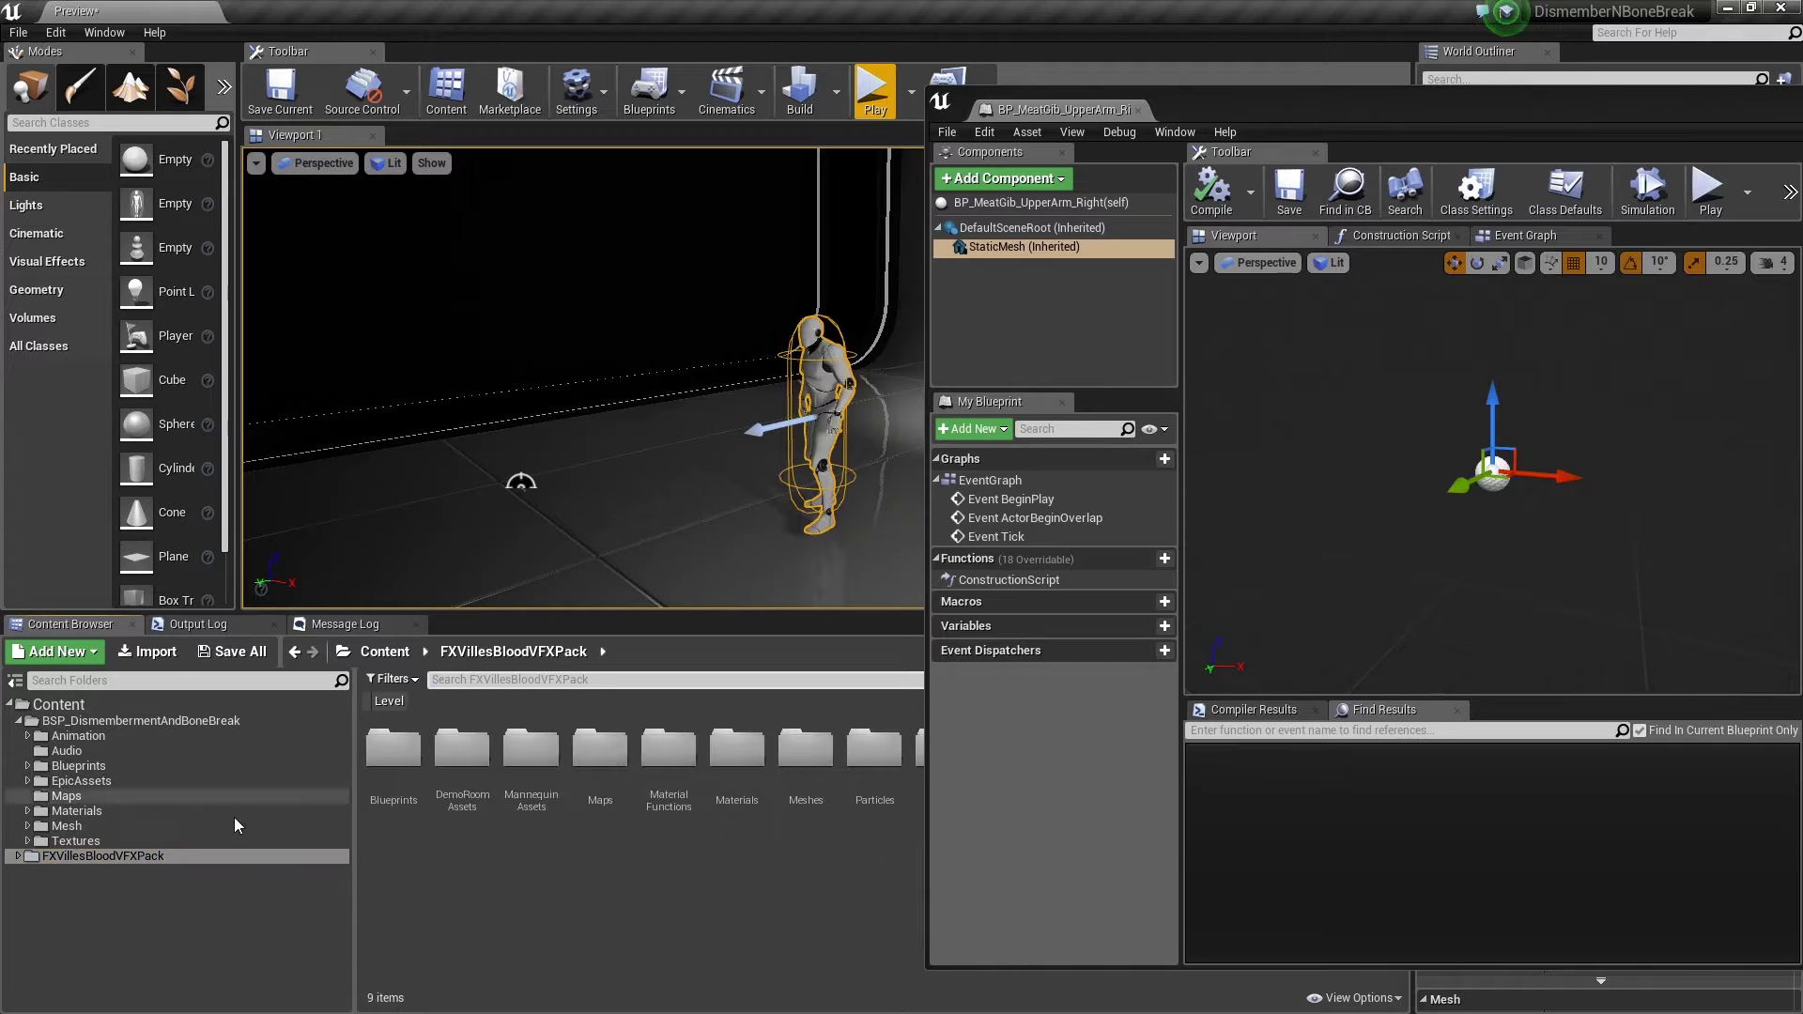
click(14, 862)
double_click(26, 860)
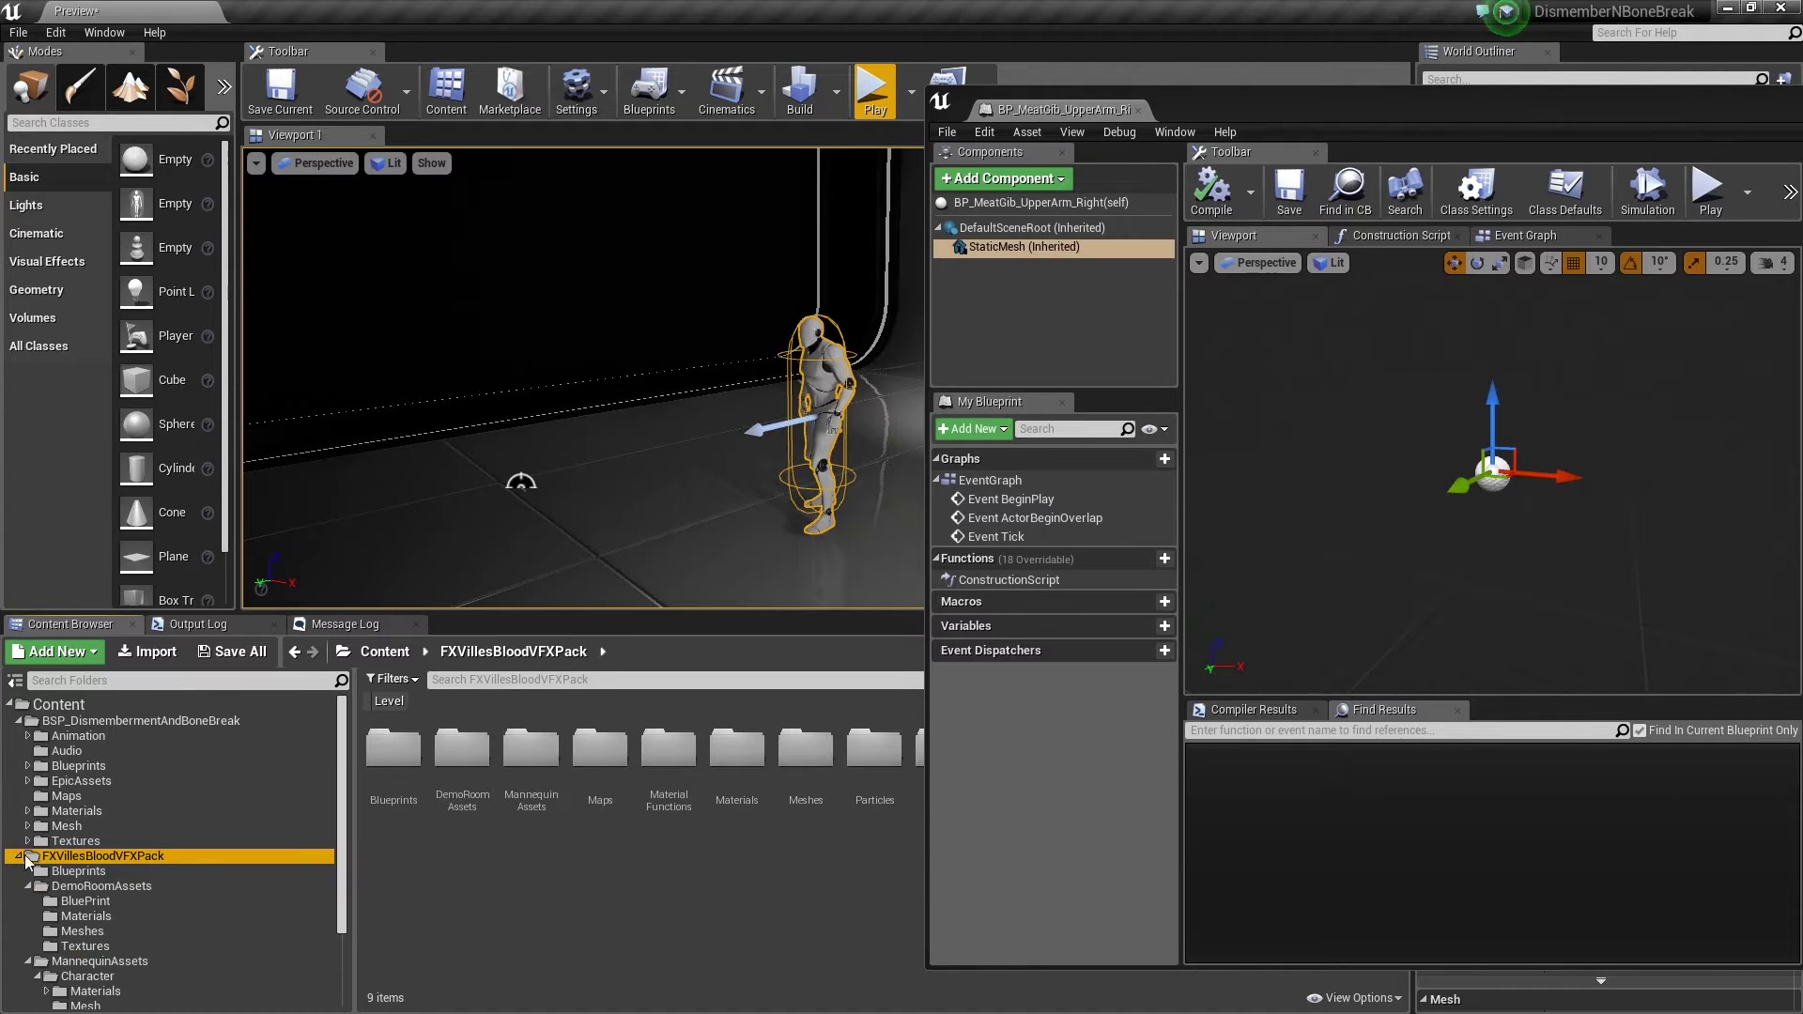
scroll(87, 921, down, 3)
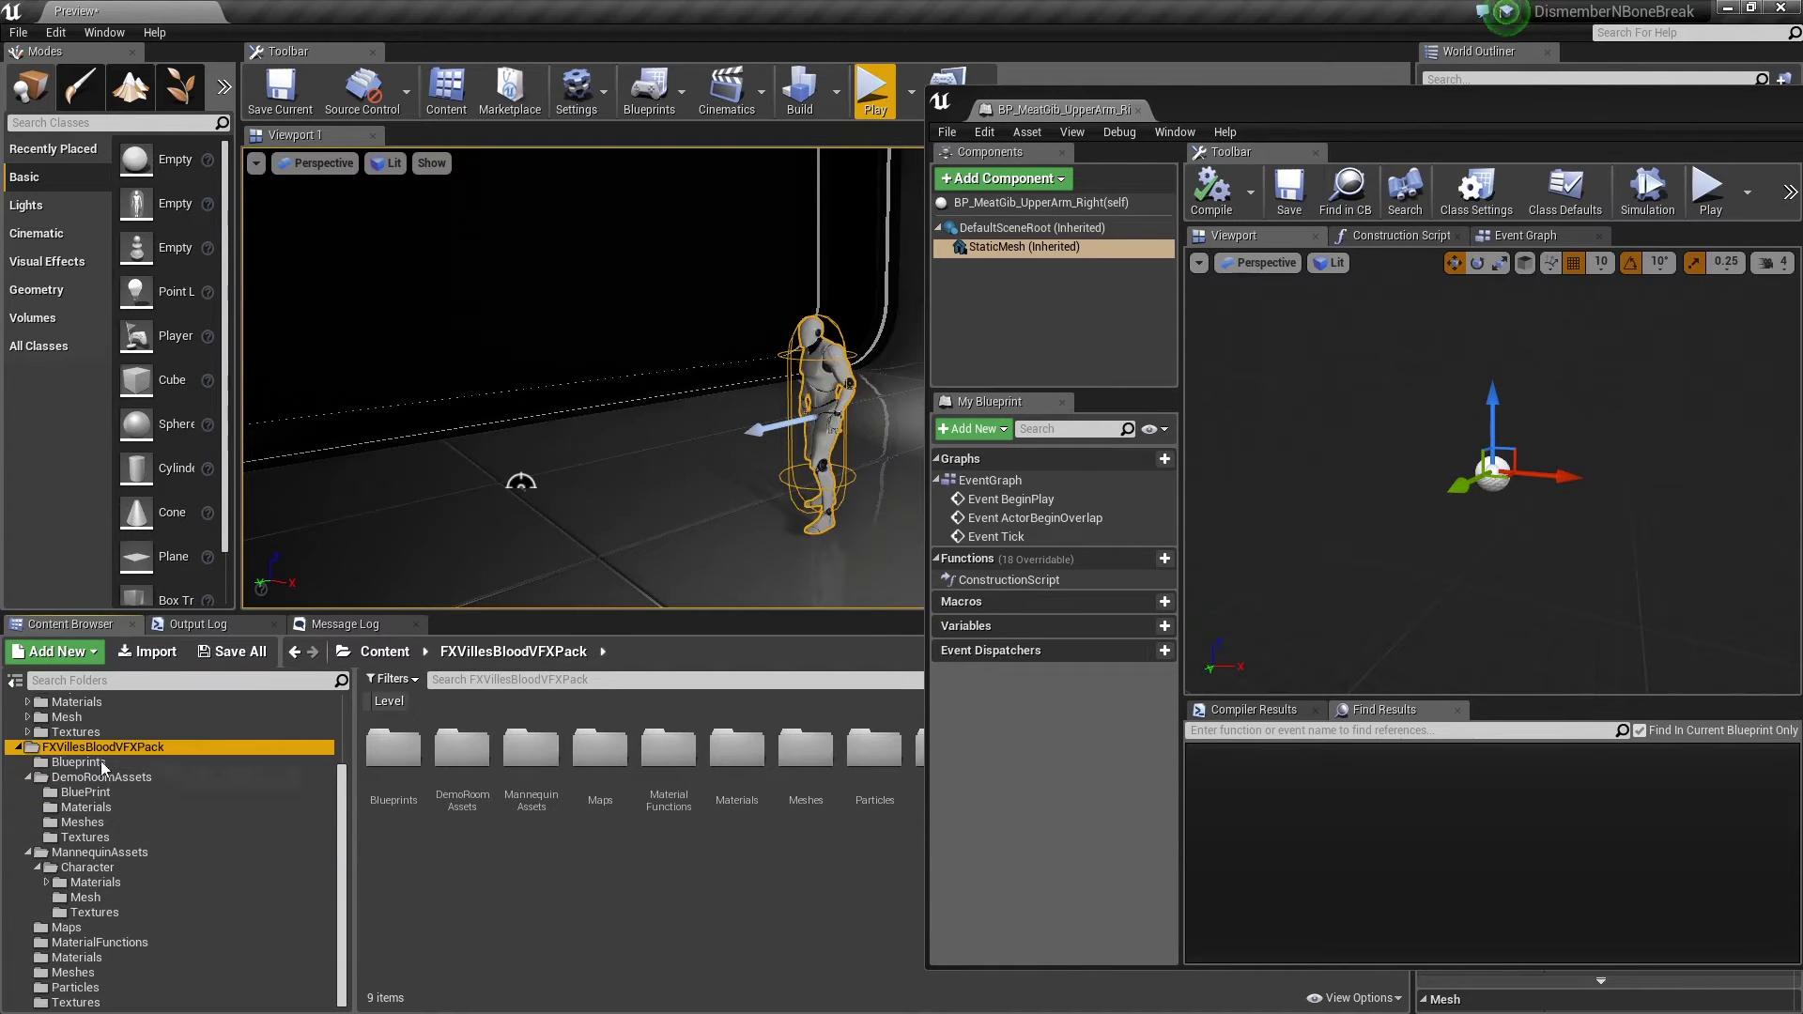
click(88, 986)
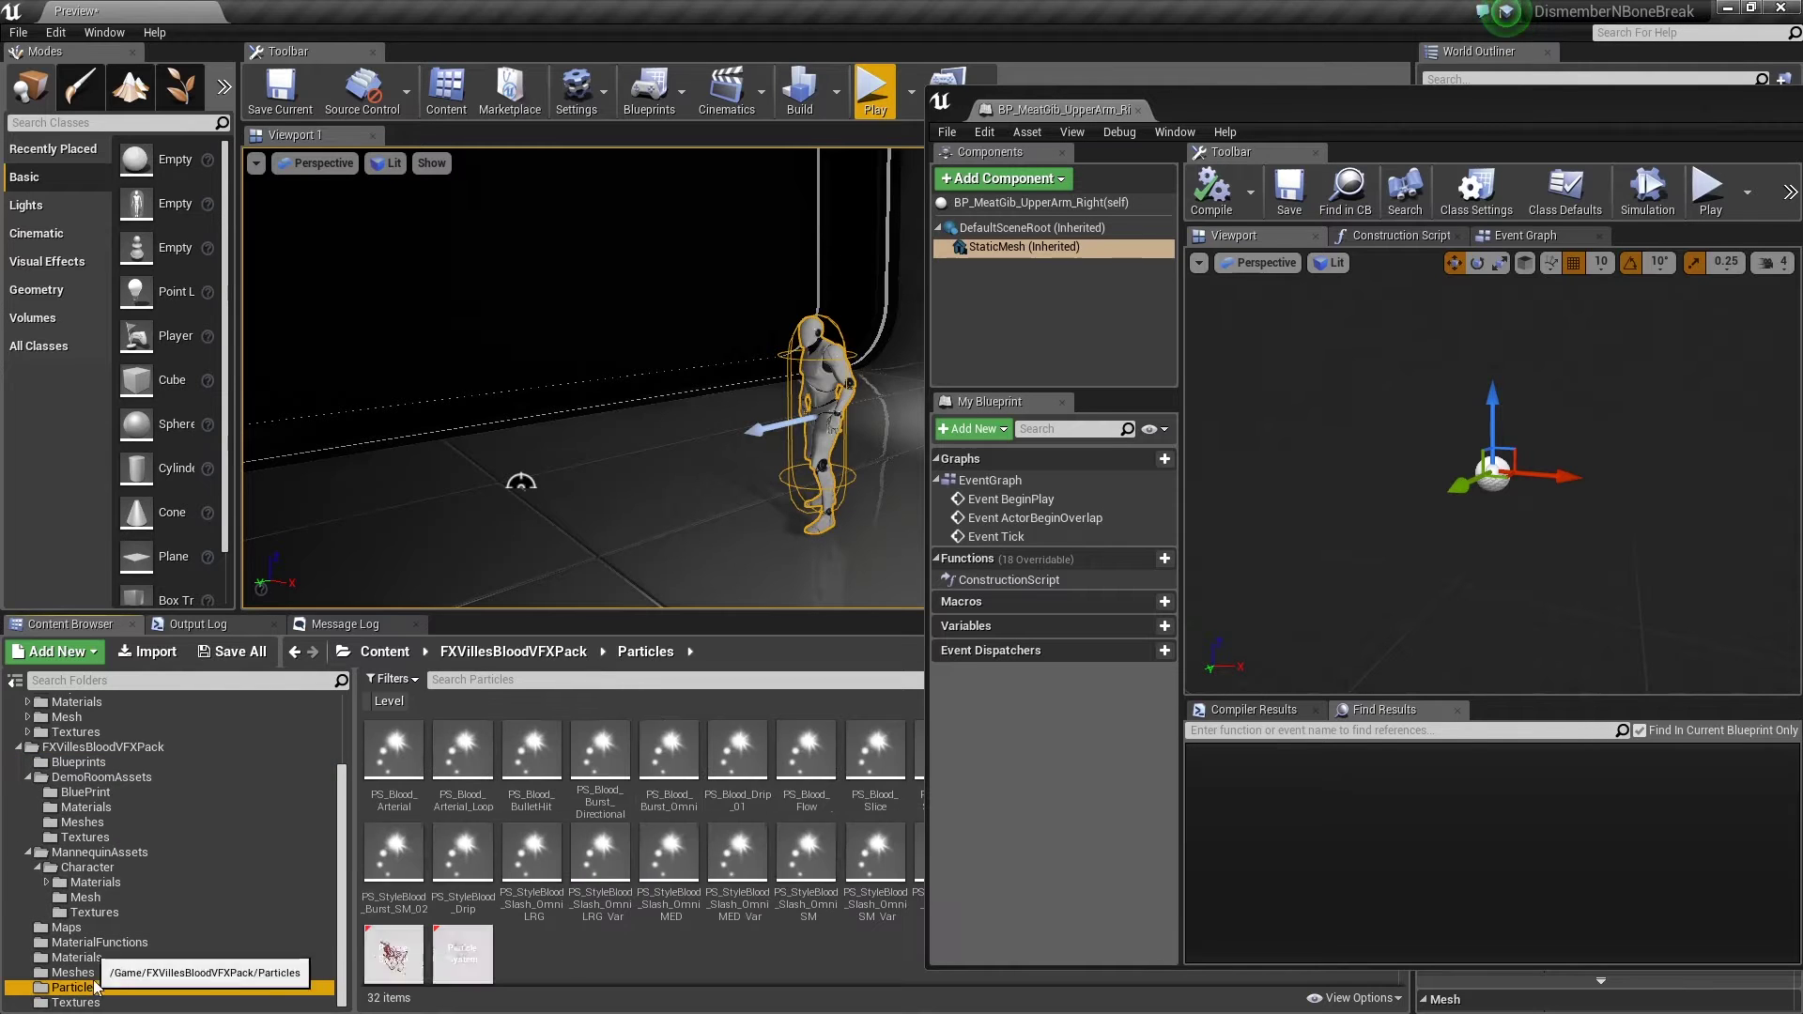
Preview the PS_Blood_Drip_01 and PS_Blood_Flow particles in the level near the character, deleting each placed emitter after viewing it.
click(741, 768)
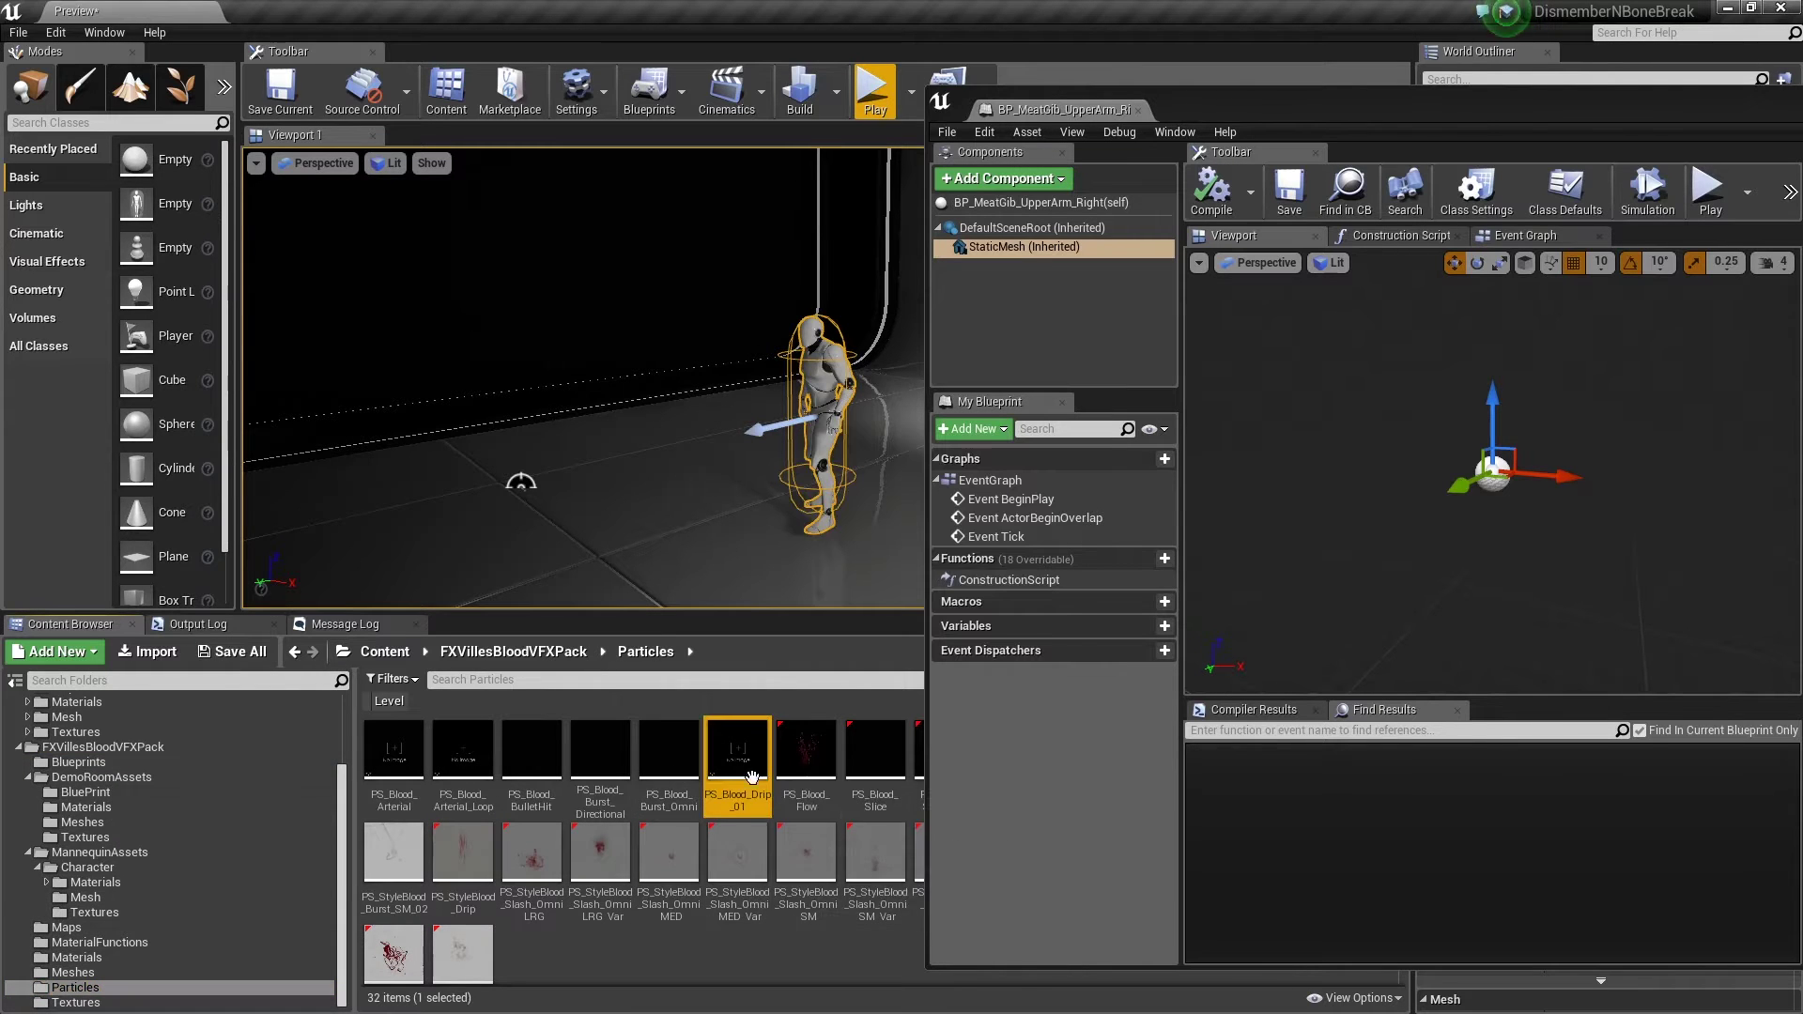
drag(741, 768, 668, 455)
drag(668, 388, 668, 235)
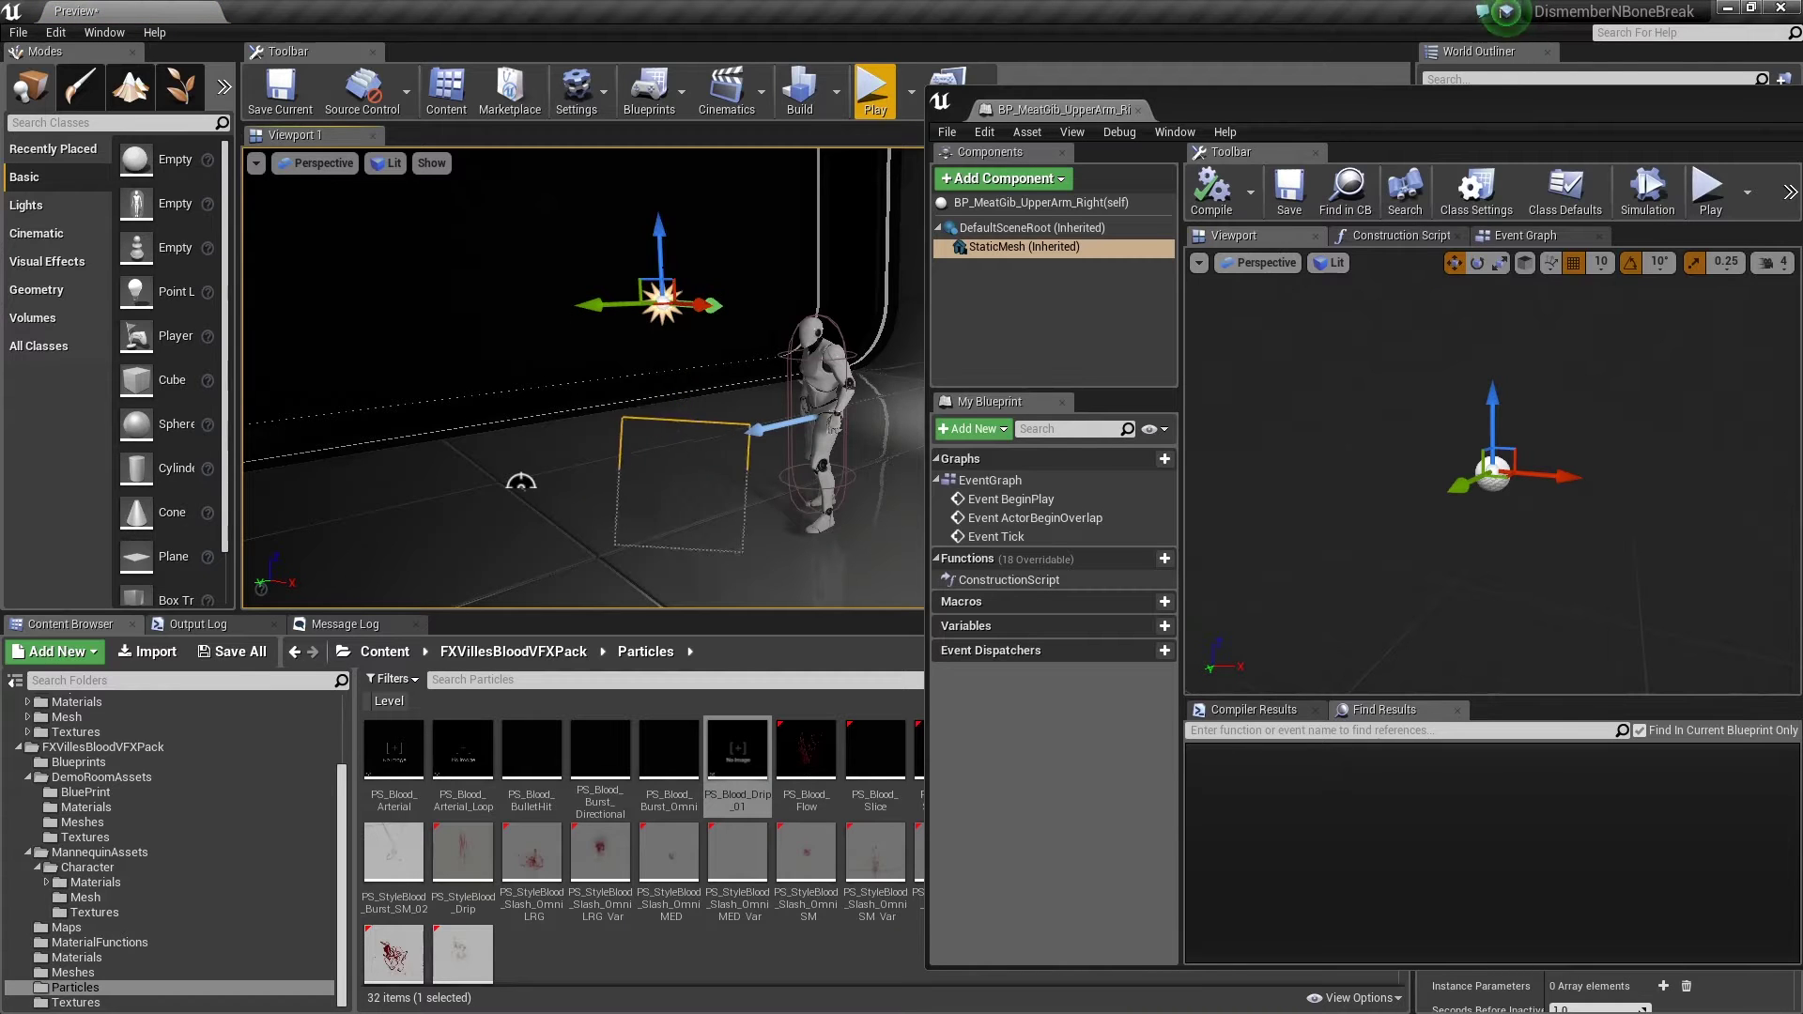
key(Delete)
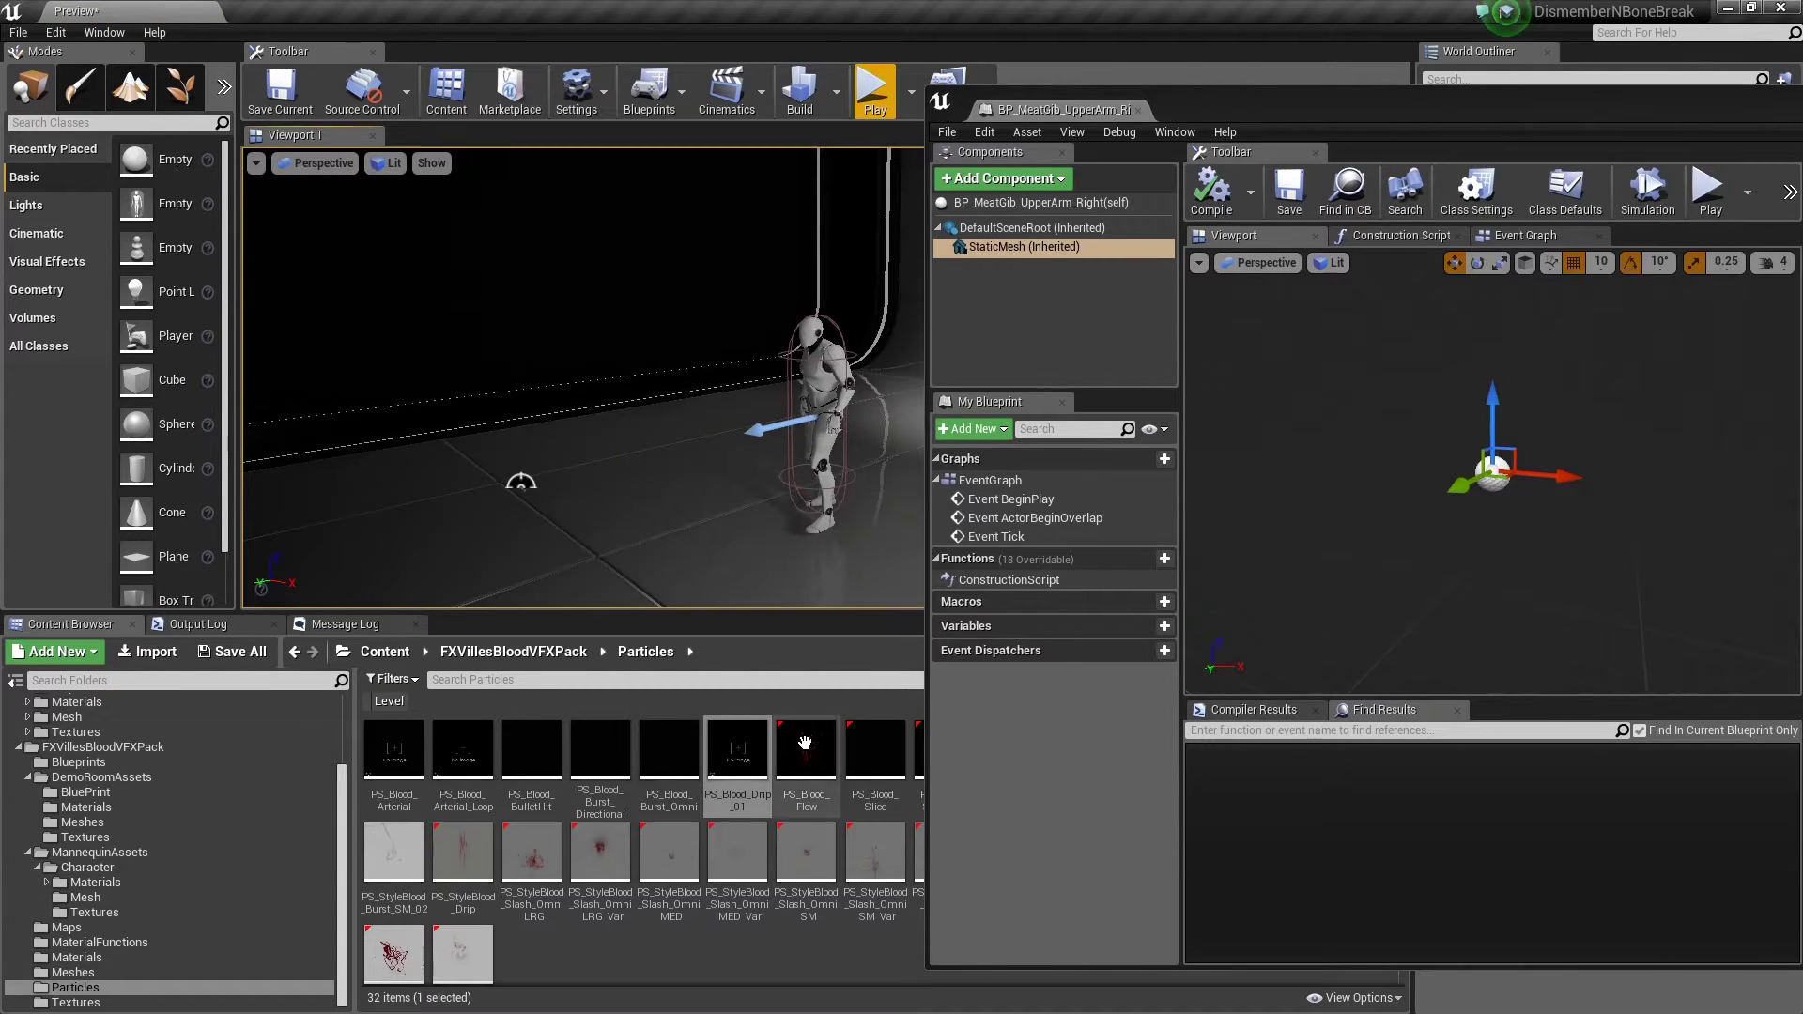
click(806, 751)
drag(806, 751, 644, 324)
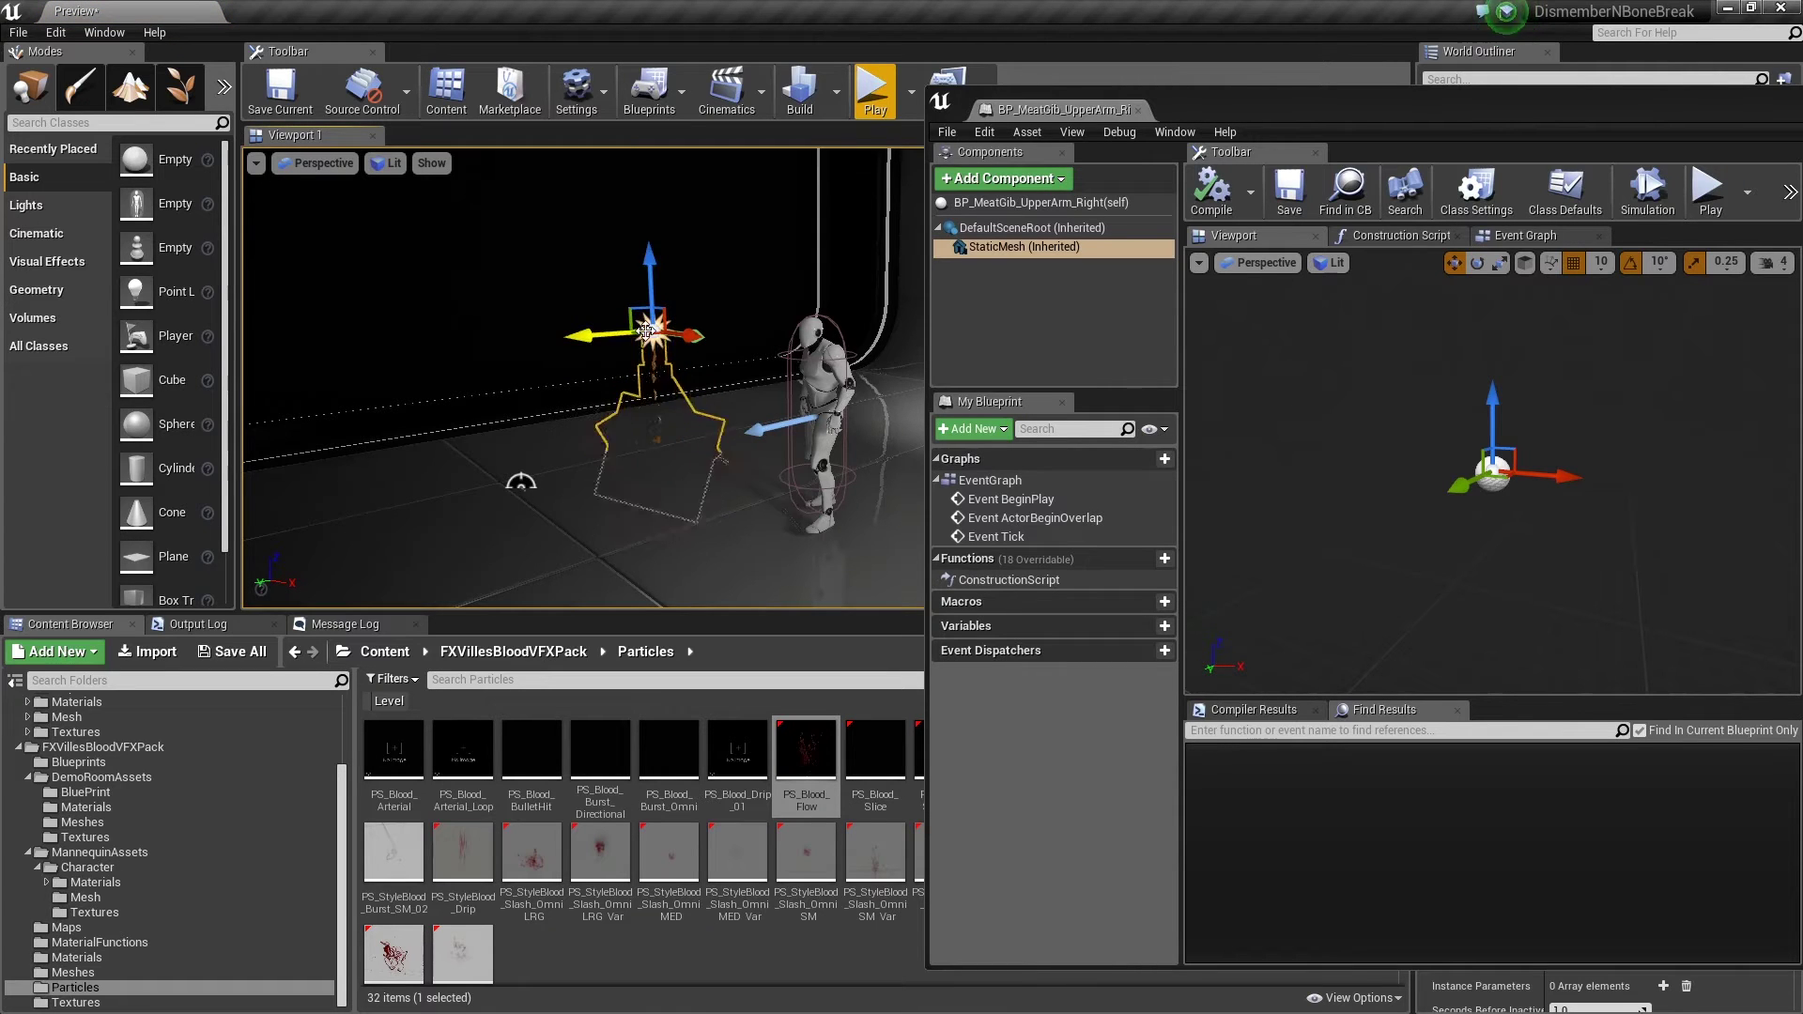
key(Delete)
Add PS_Blood_Flow as a child of the StaticMesh component in BP_MeatGib_UpperArm_Right, and close the blueprint.
drag(805, 752, 1041, 313)
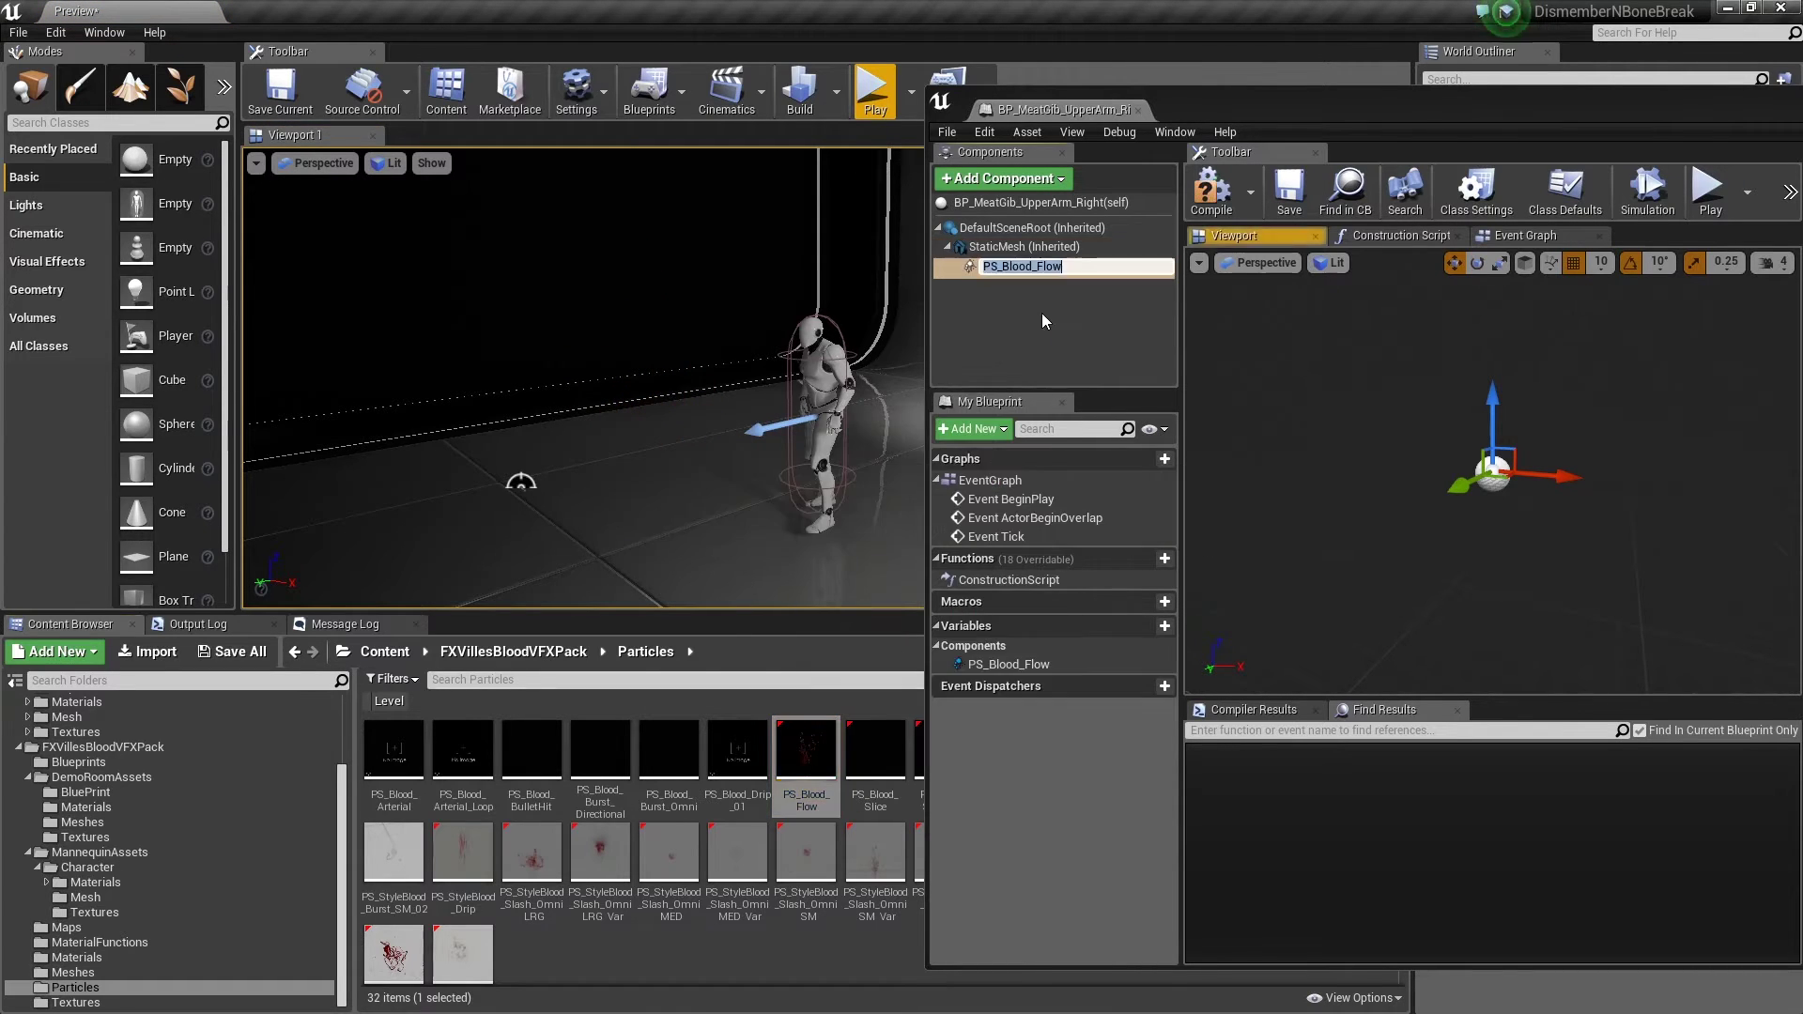
drag(1322, 110, 1204, 121)
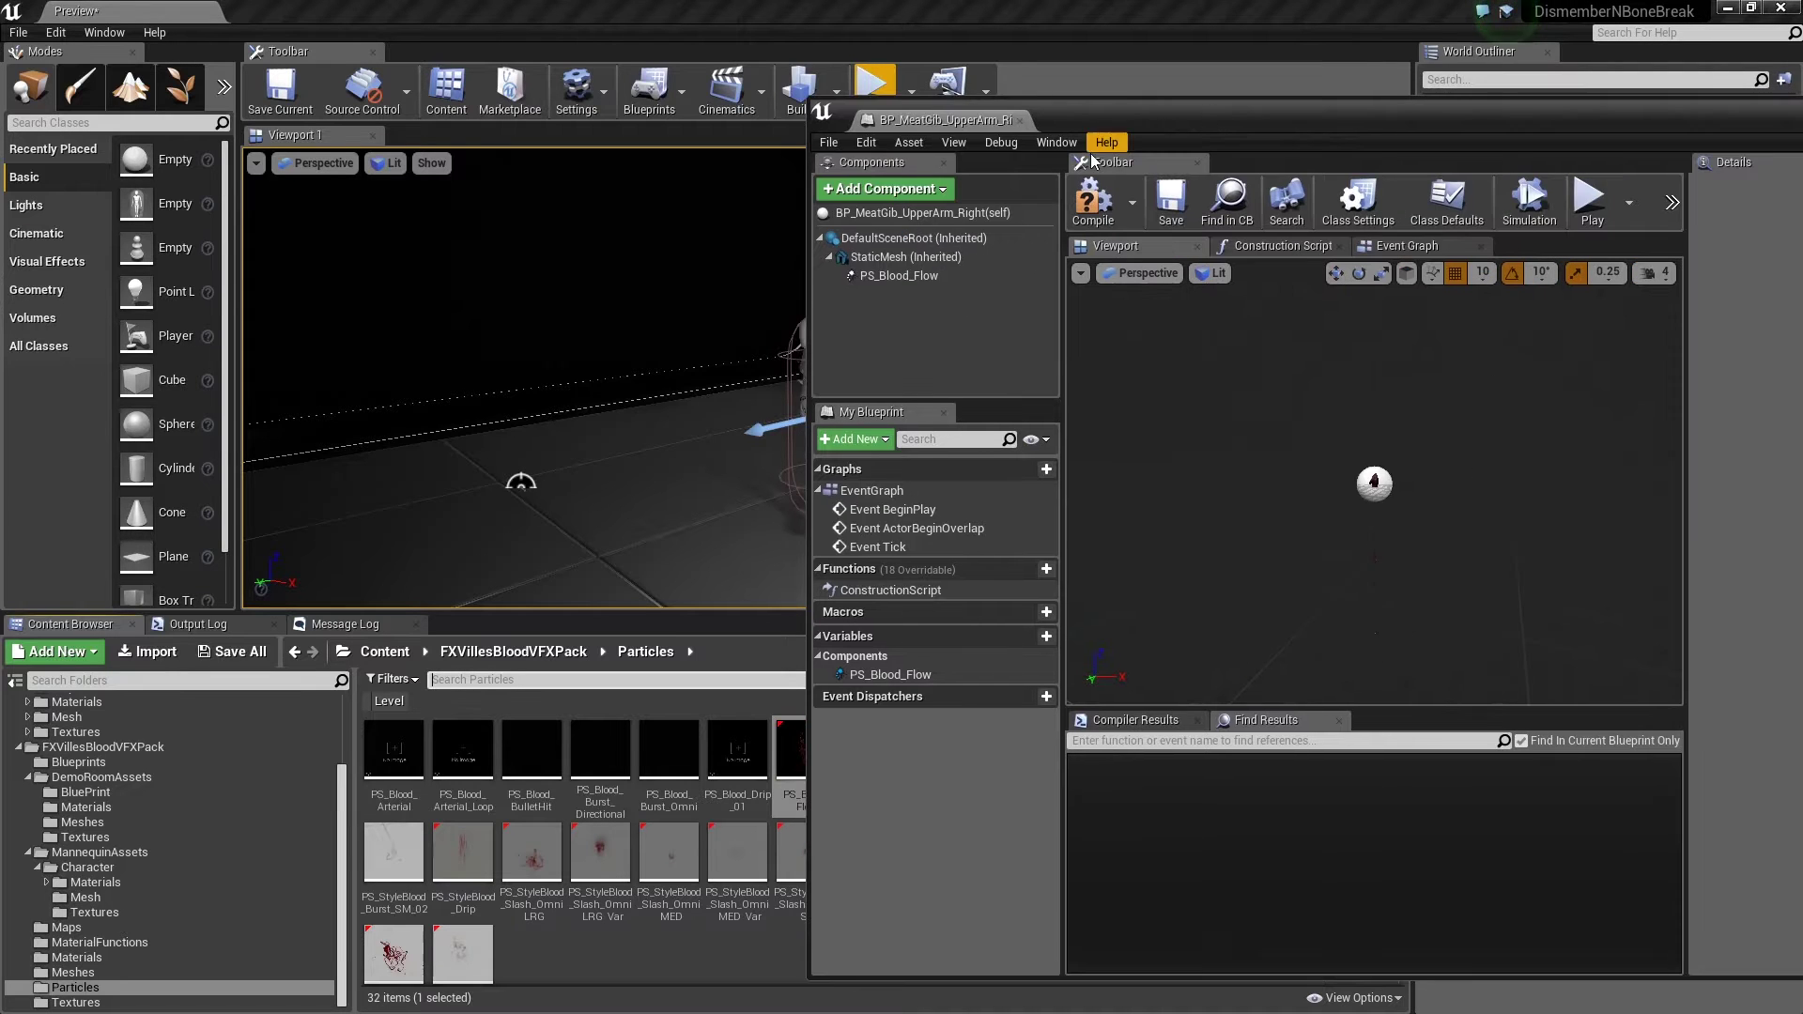
click(1022, 121)
Start playing the level, walk up to the mannequin, equip the rifle and take aim at it.
click(837, 105)
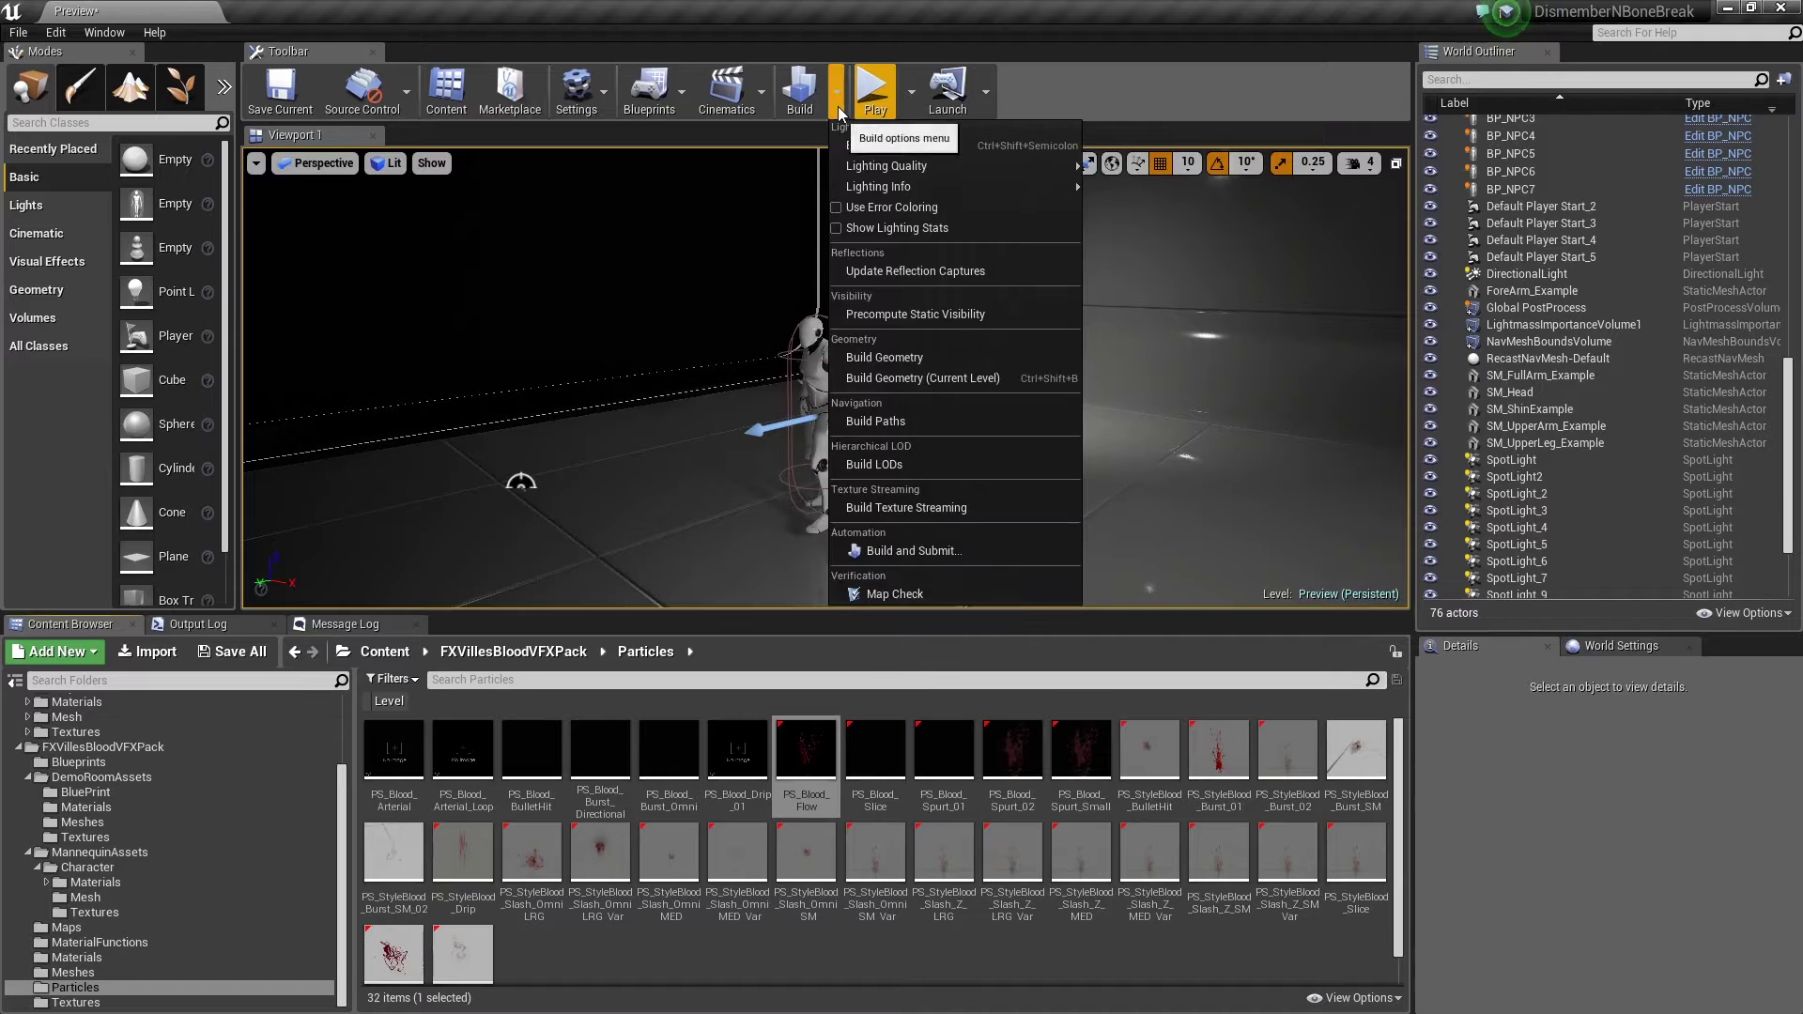
click(874, 89)
click(874, 89)
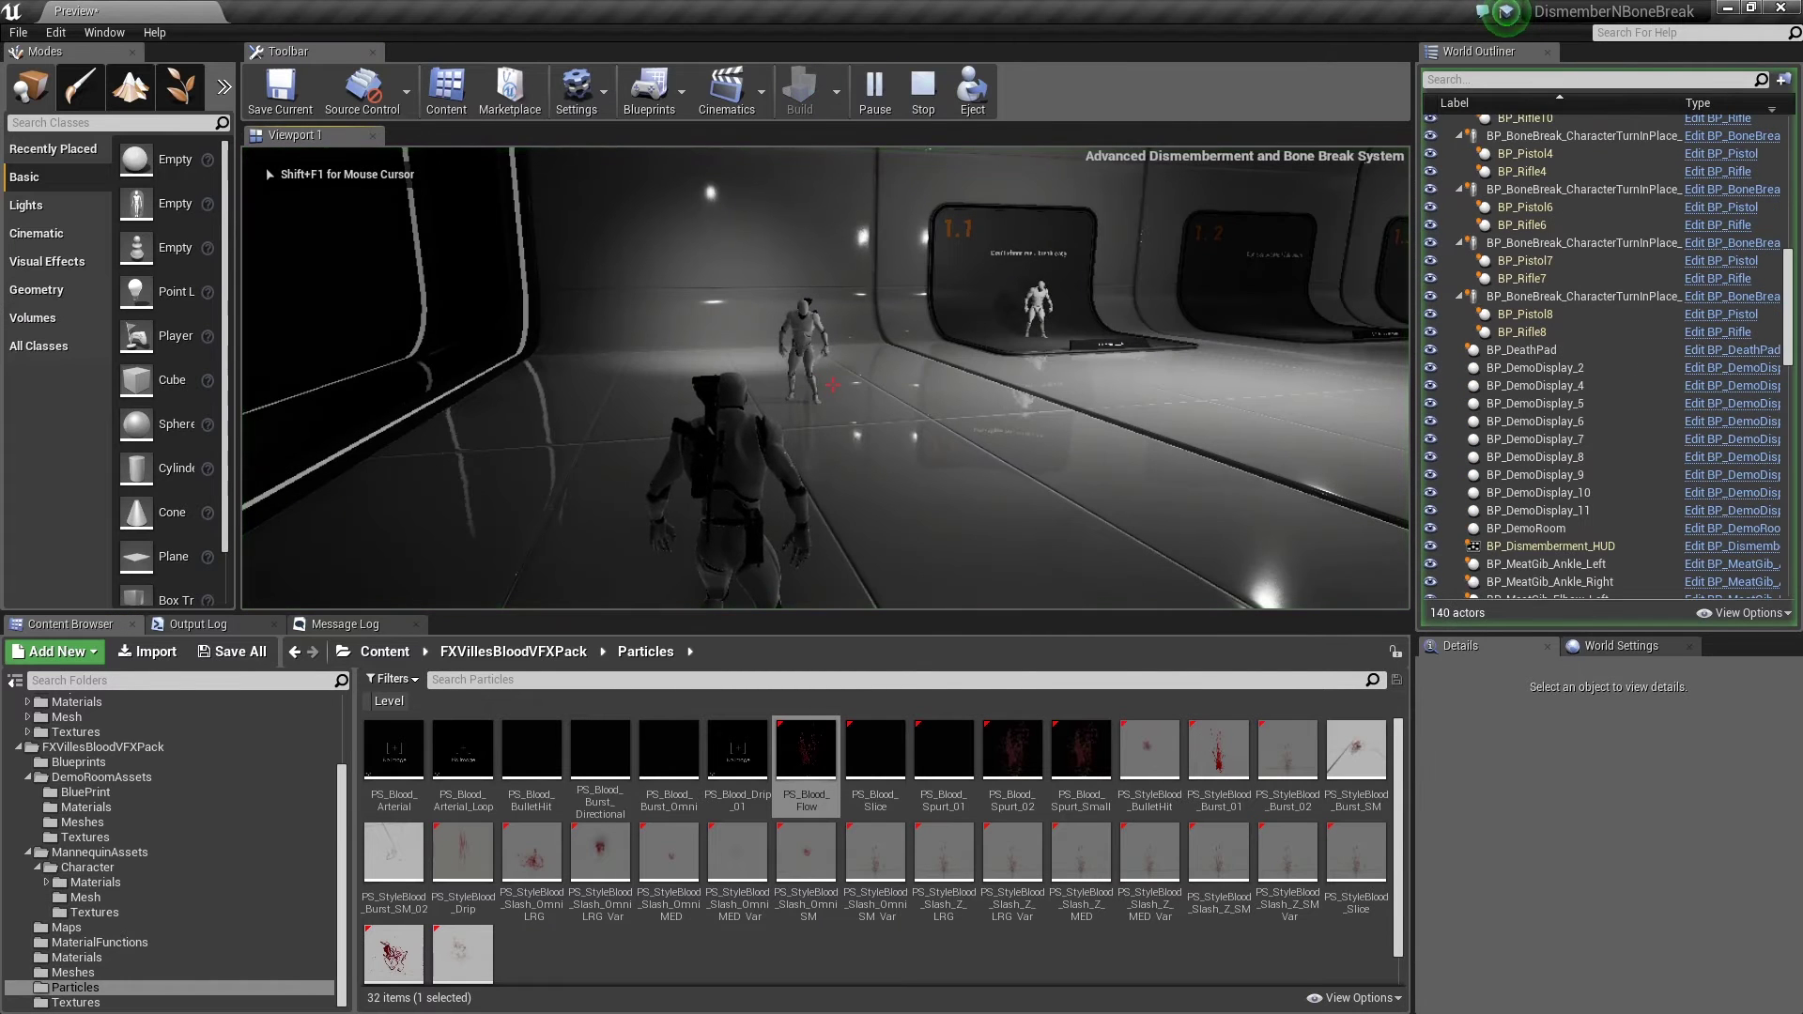
key(w)
key(1)
right_click(832, 384)
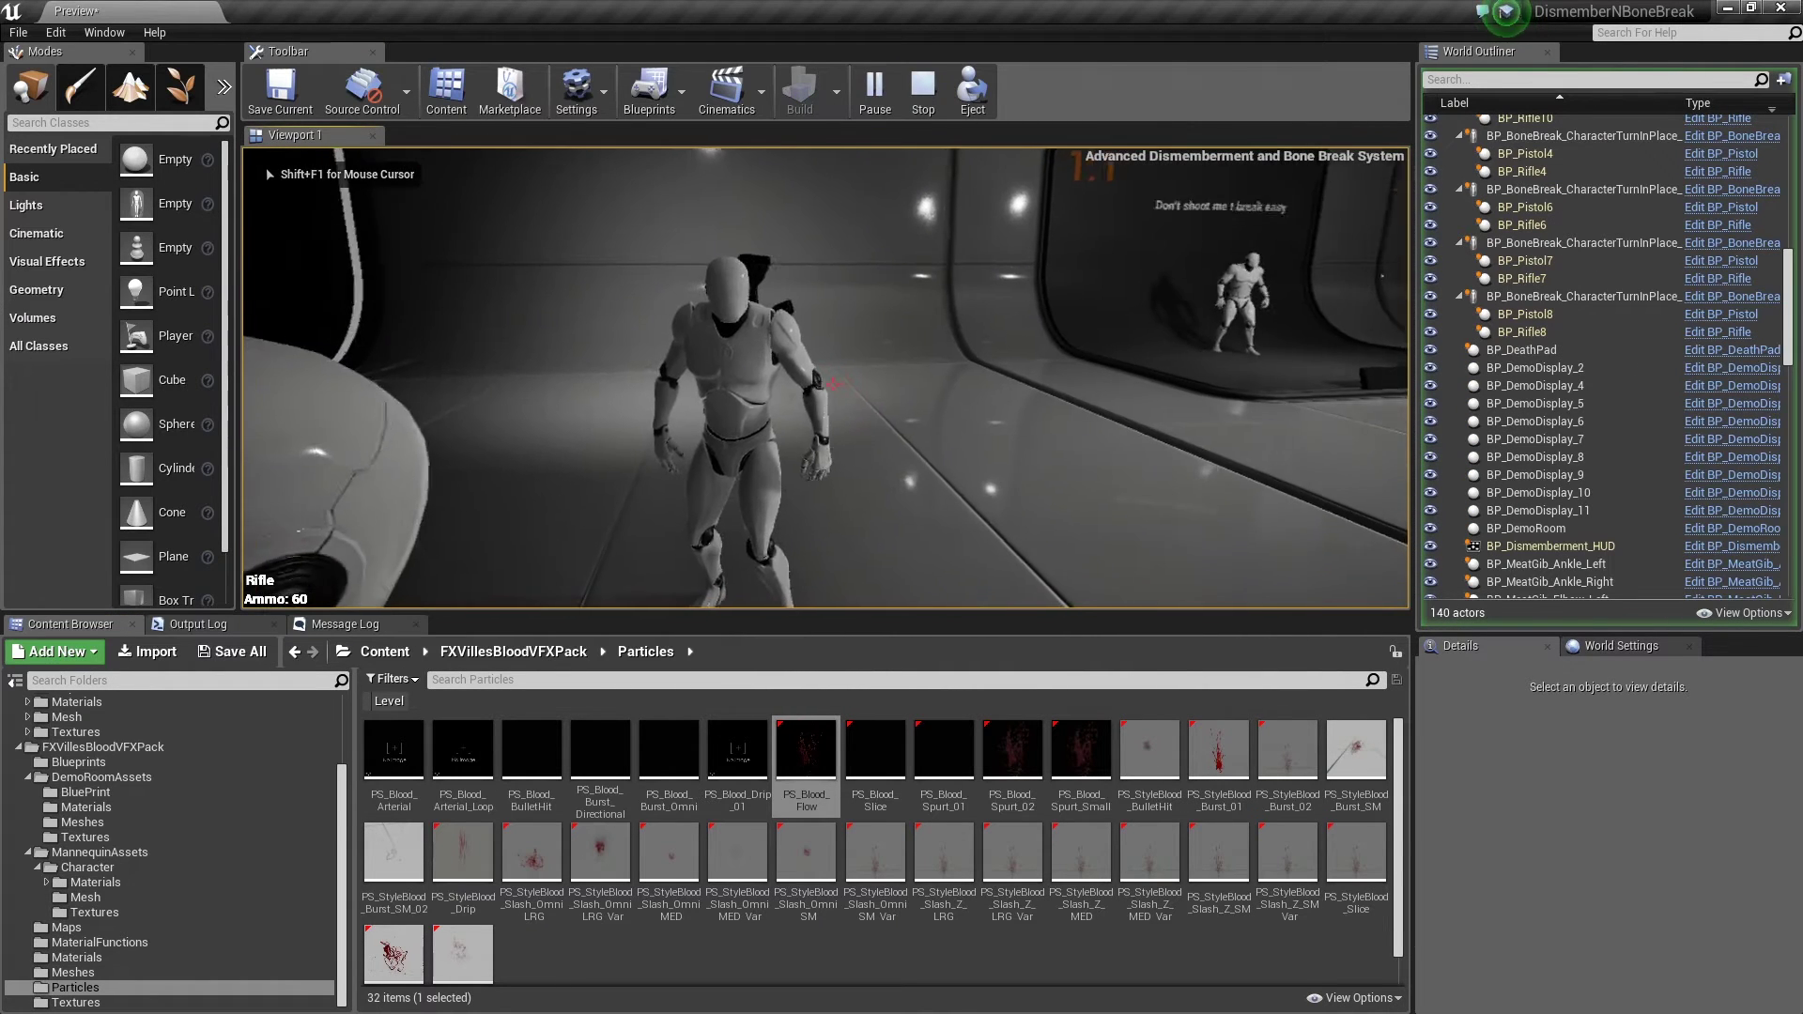
Shoot off the mannequin's left arm in stages and move around it to inspect the wound and blood effects.
click(833, 384)
click(833, 384)
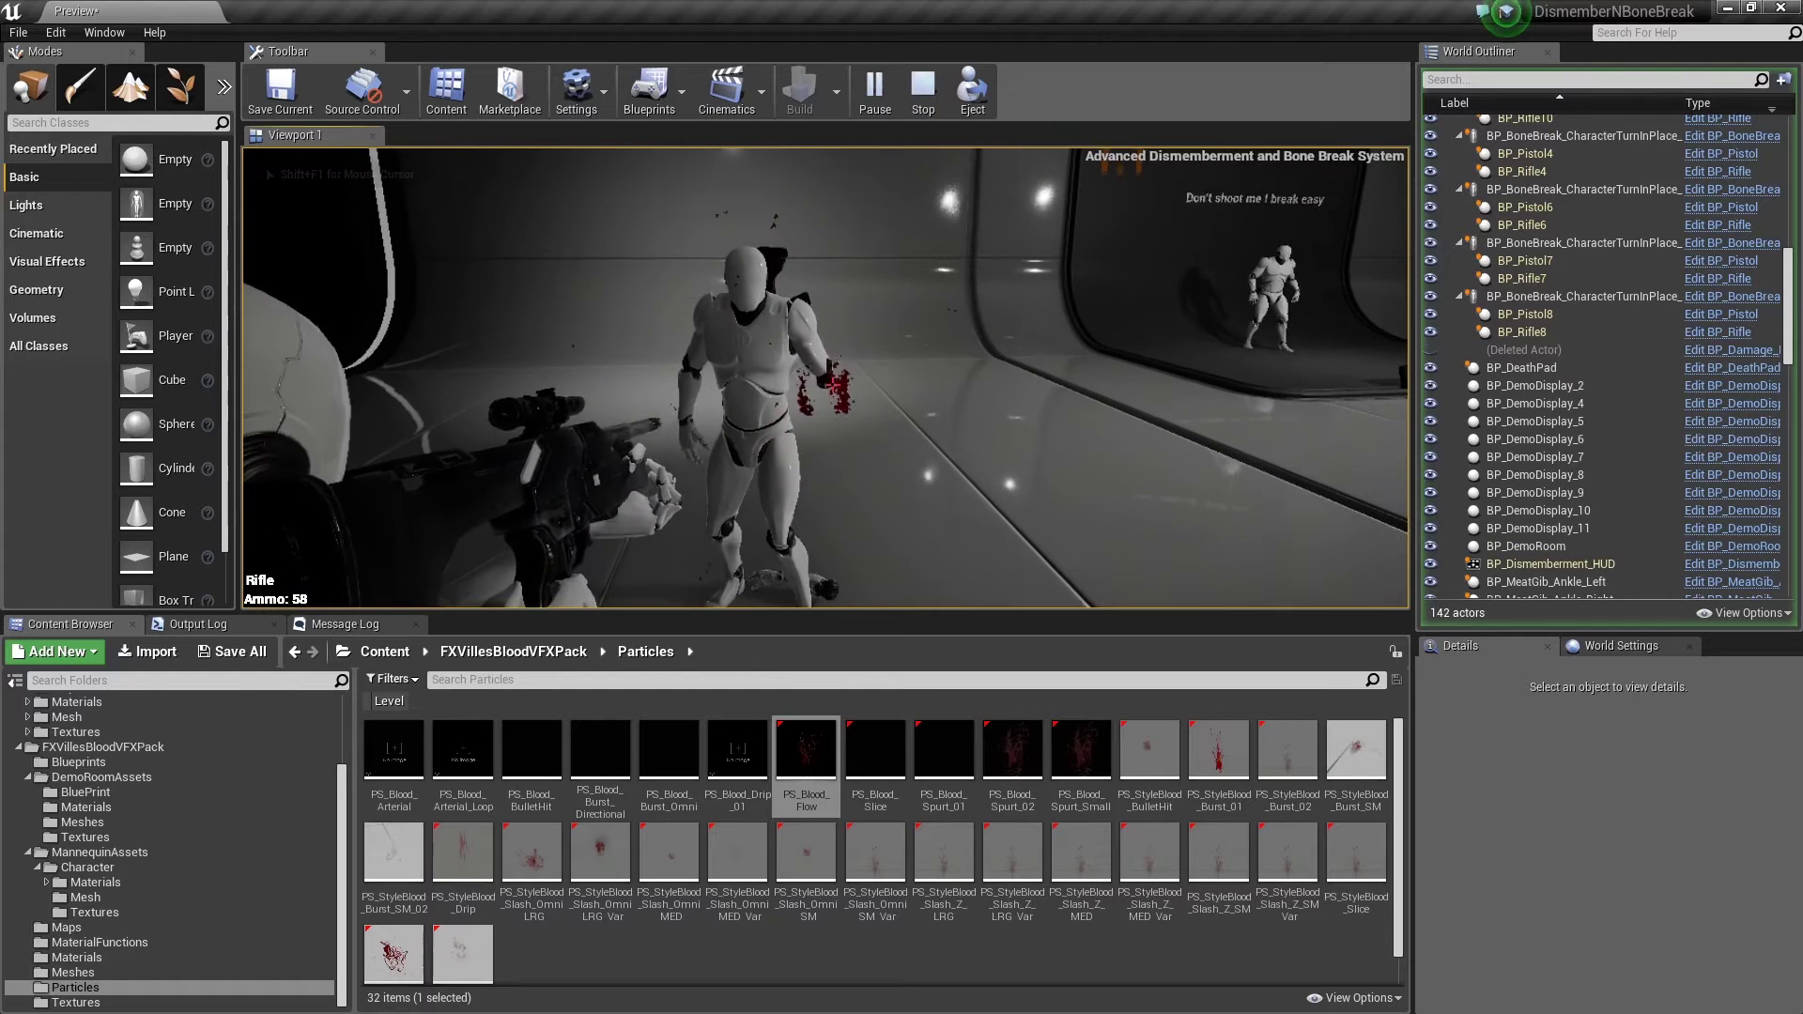
click(833, 384)
click(833, 384)
click(833, 384)
click(833, 384)
click(833, 384)
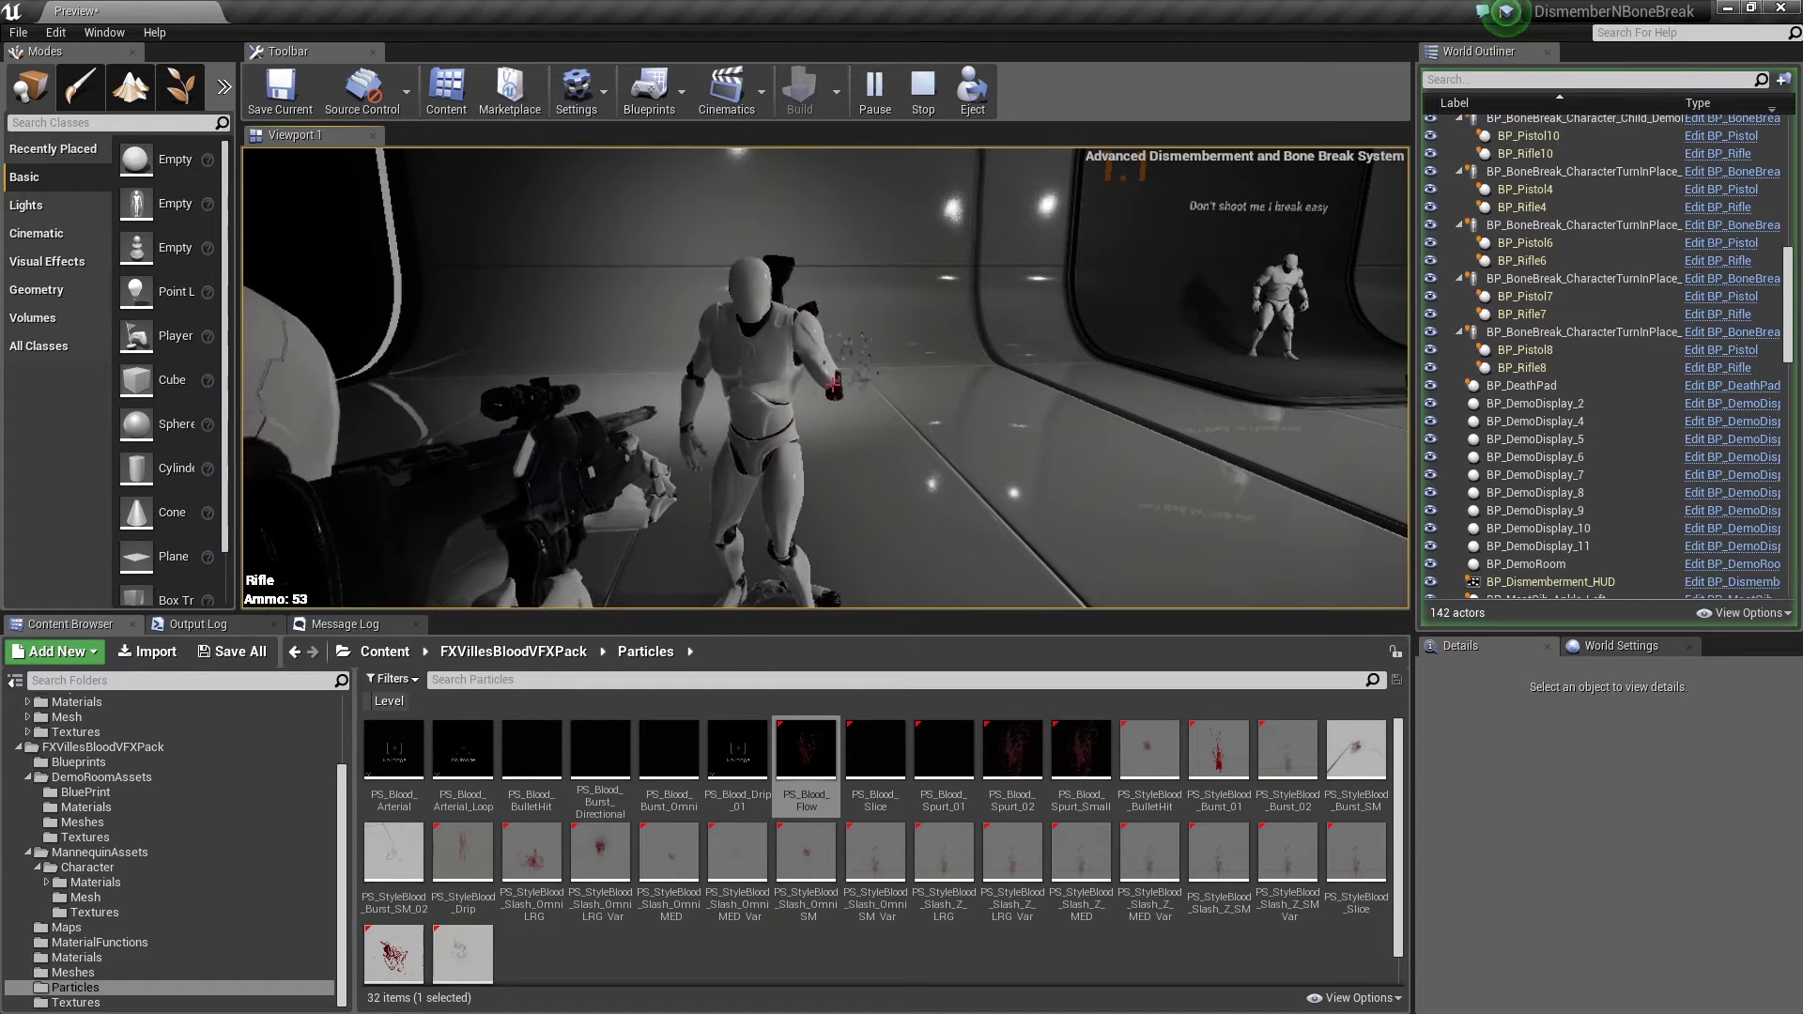
click(833, 384)
click(833, 384)
click(833, 384)
key(d)
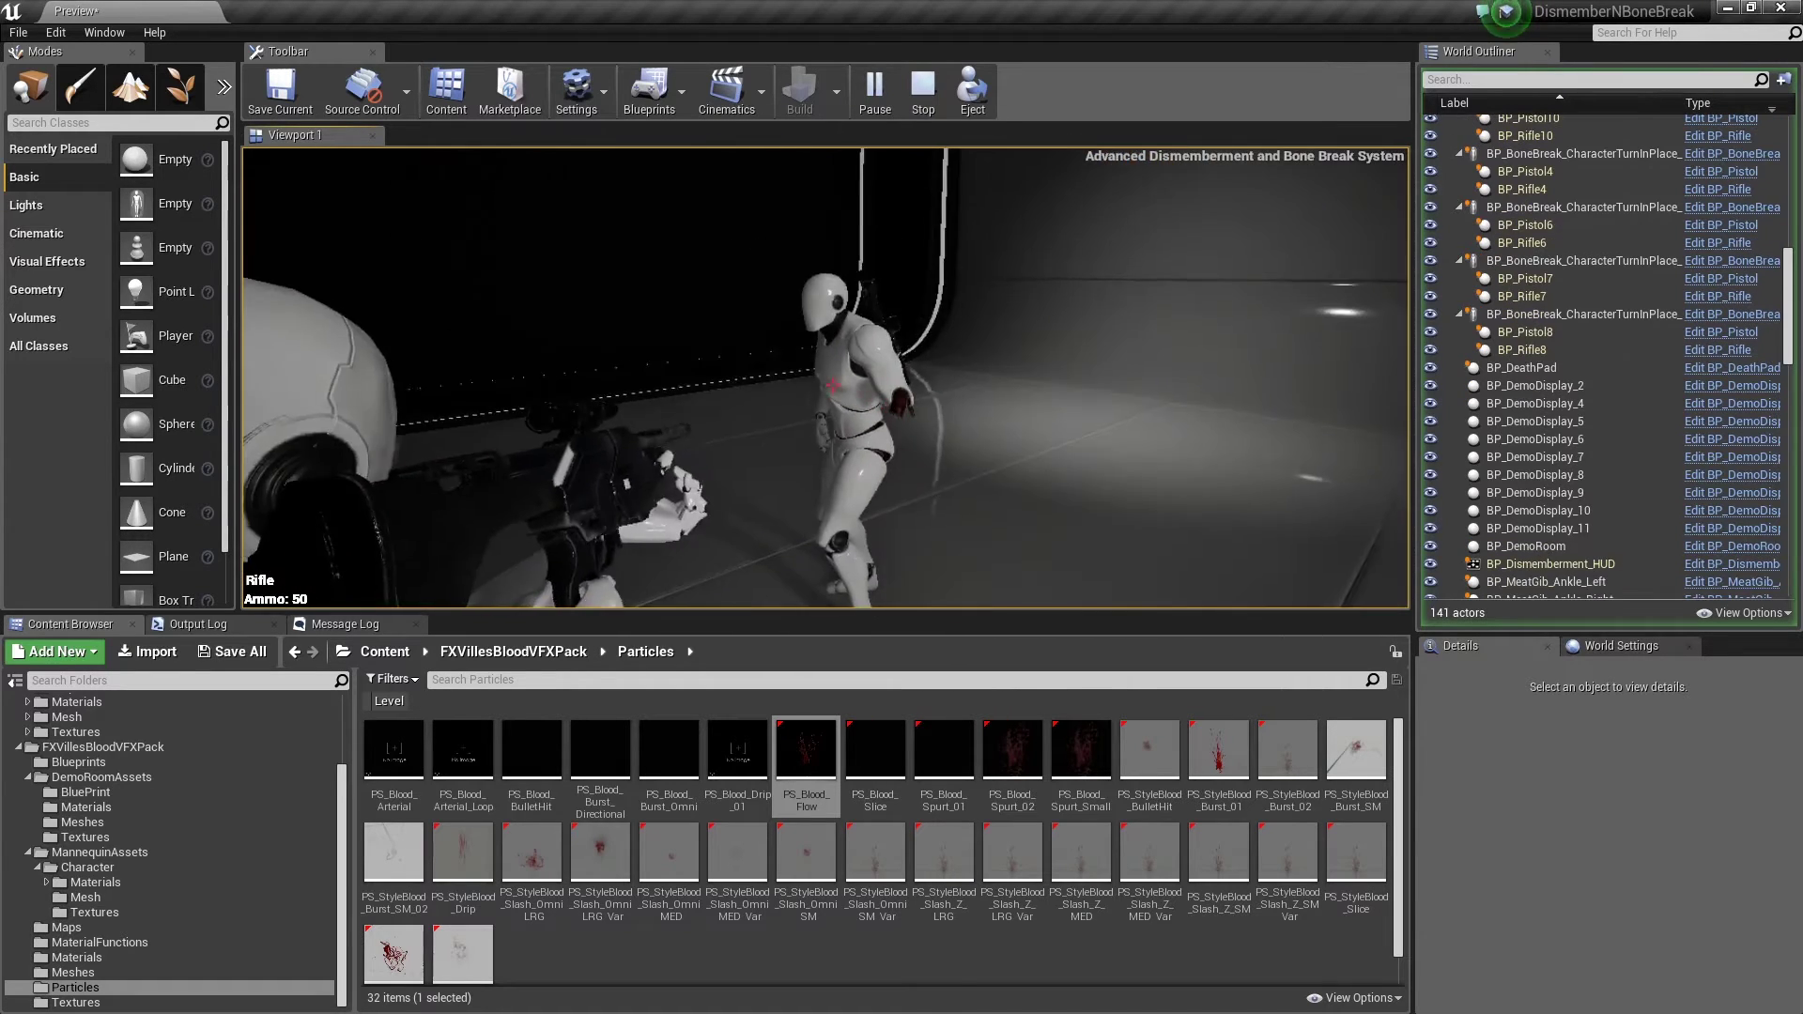
click(833, 383)
key(a)
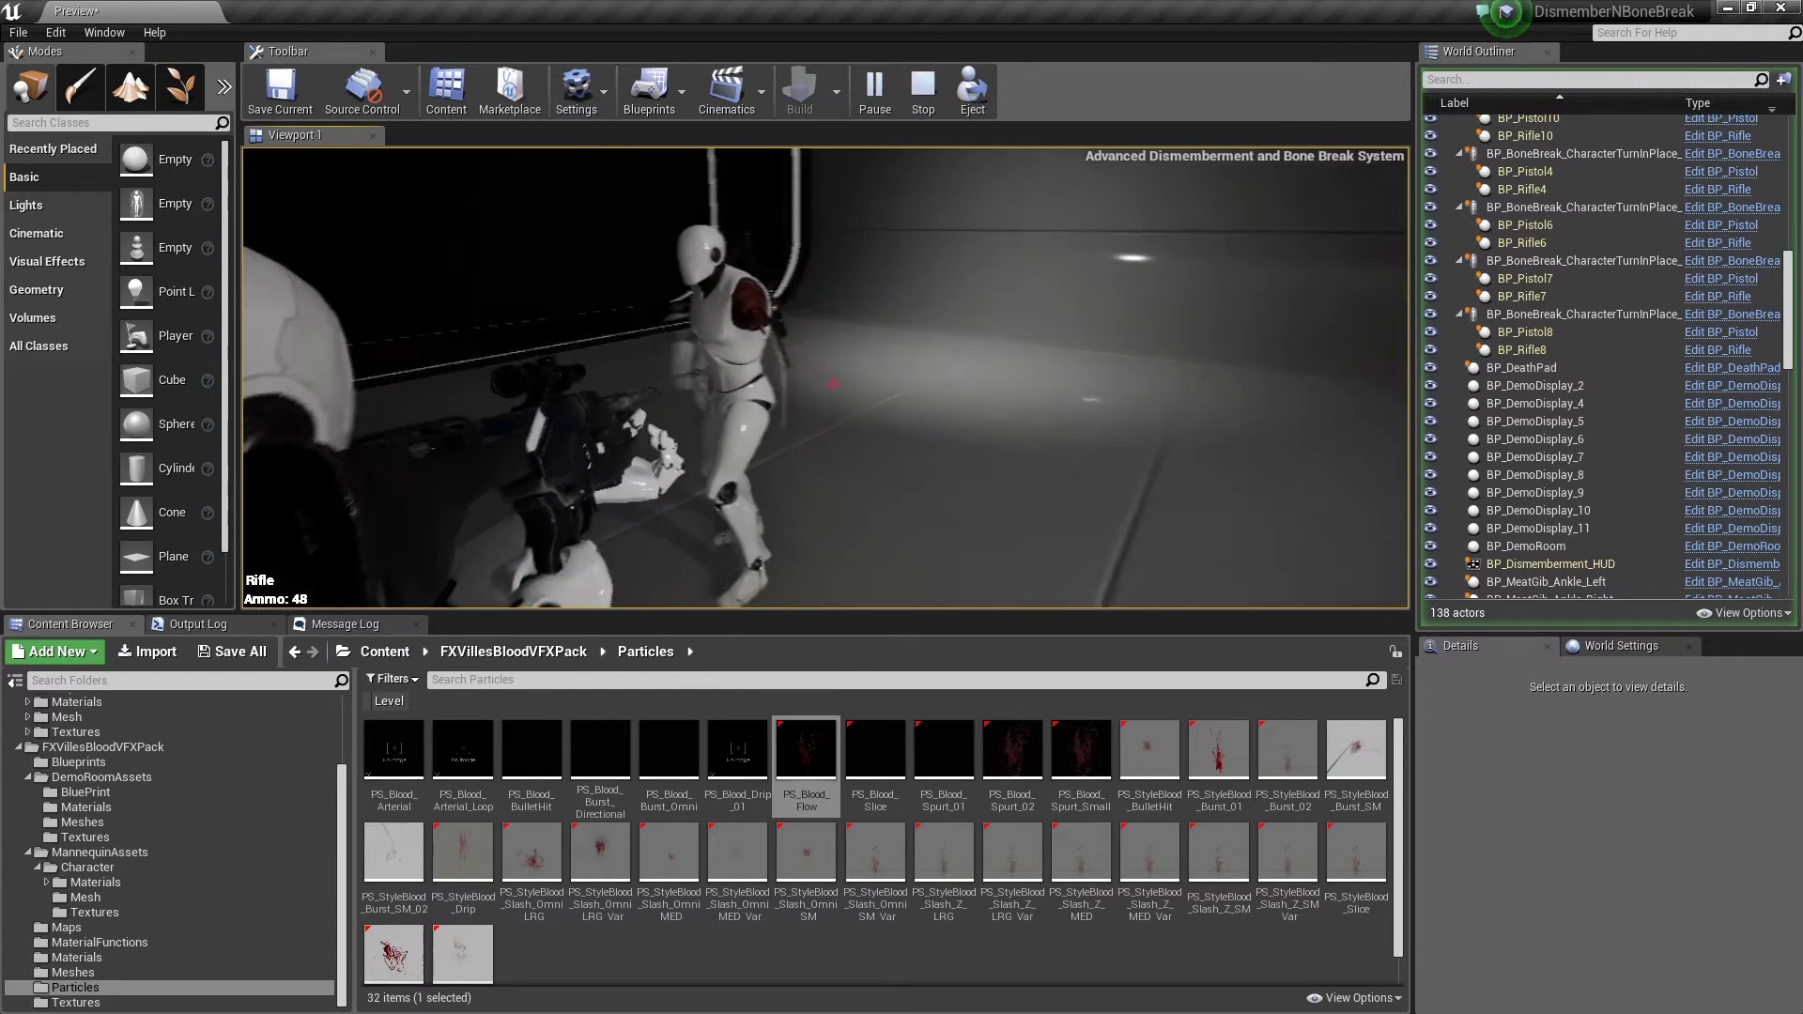
key(a)
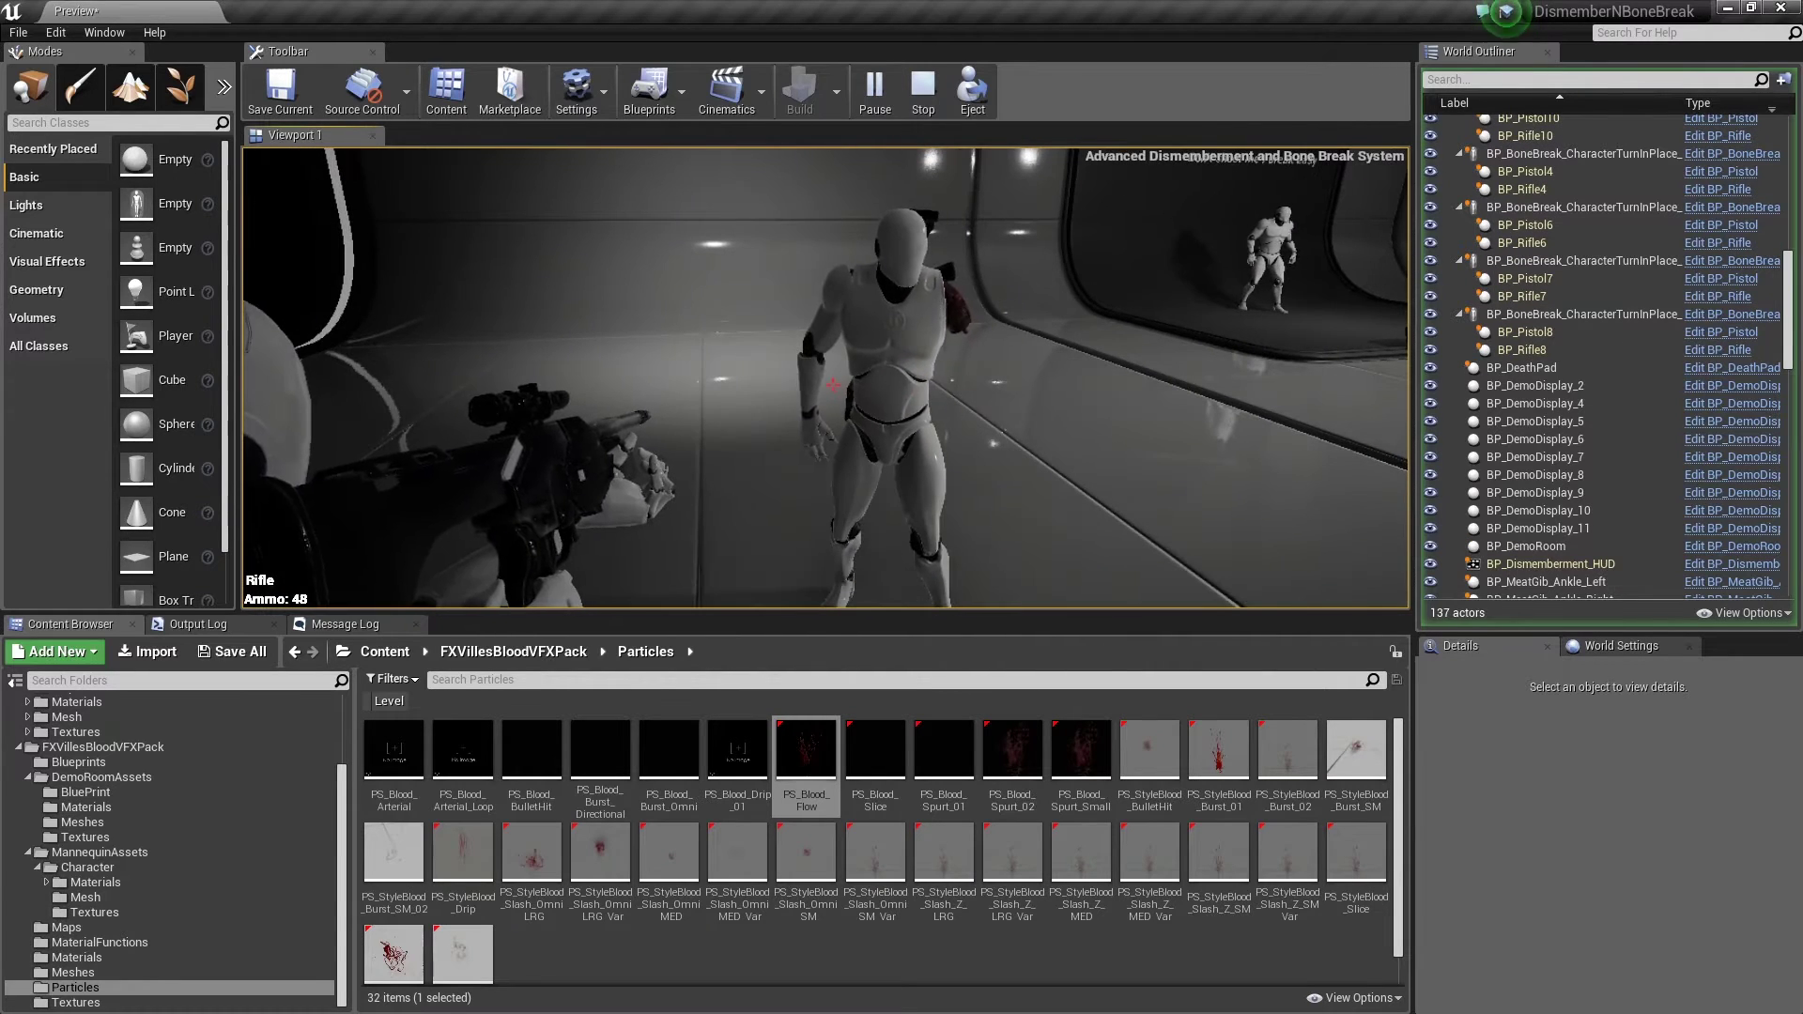
Shoot off the mannequin's right upper arm, inspect the new blood effect, and end the play session.
click(833, 383)
click(833, 383)
click(833, 383)
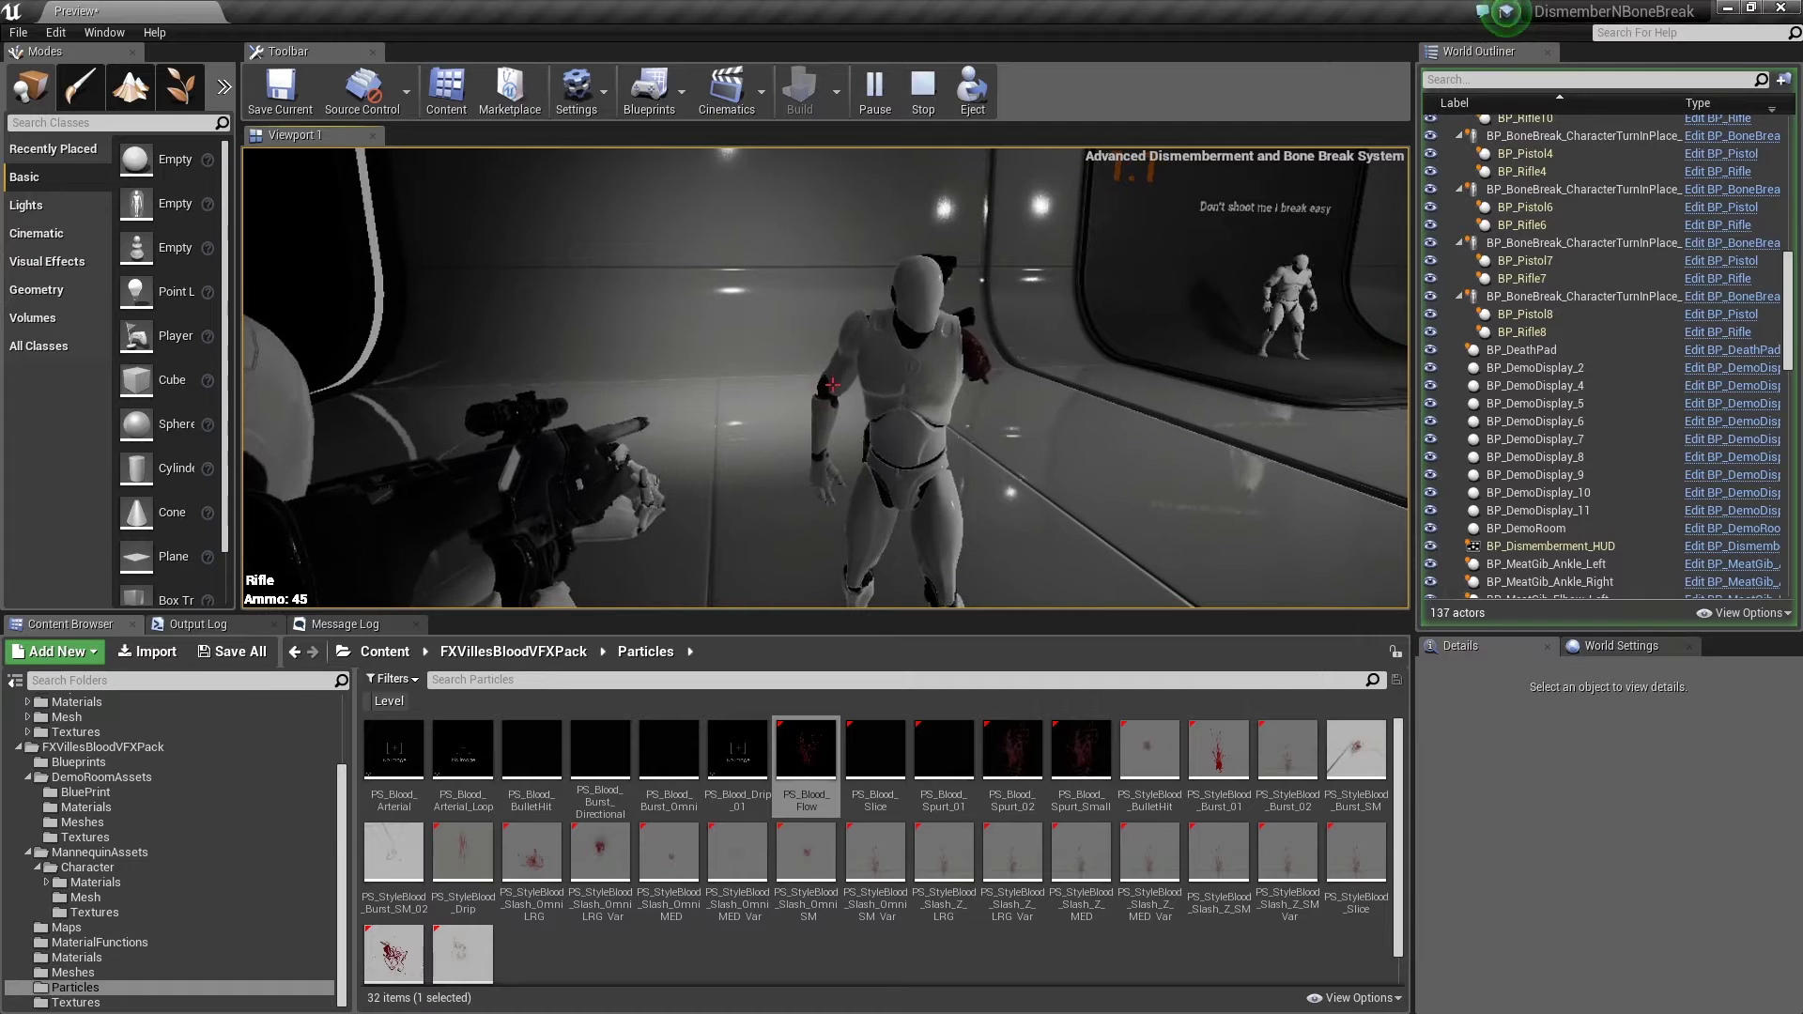
click(833, 383)
click(833, 383)
click(833, 383)
click(833, 383)
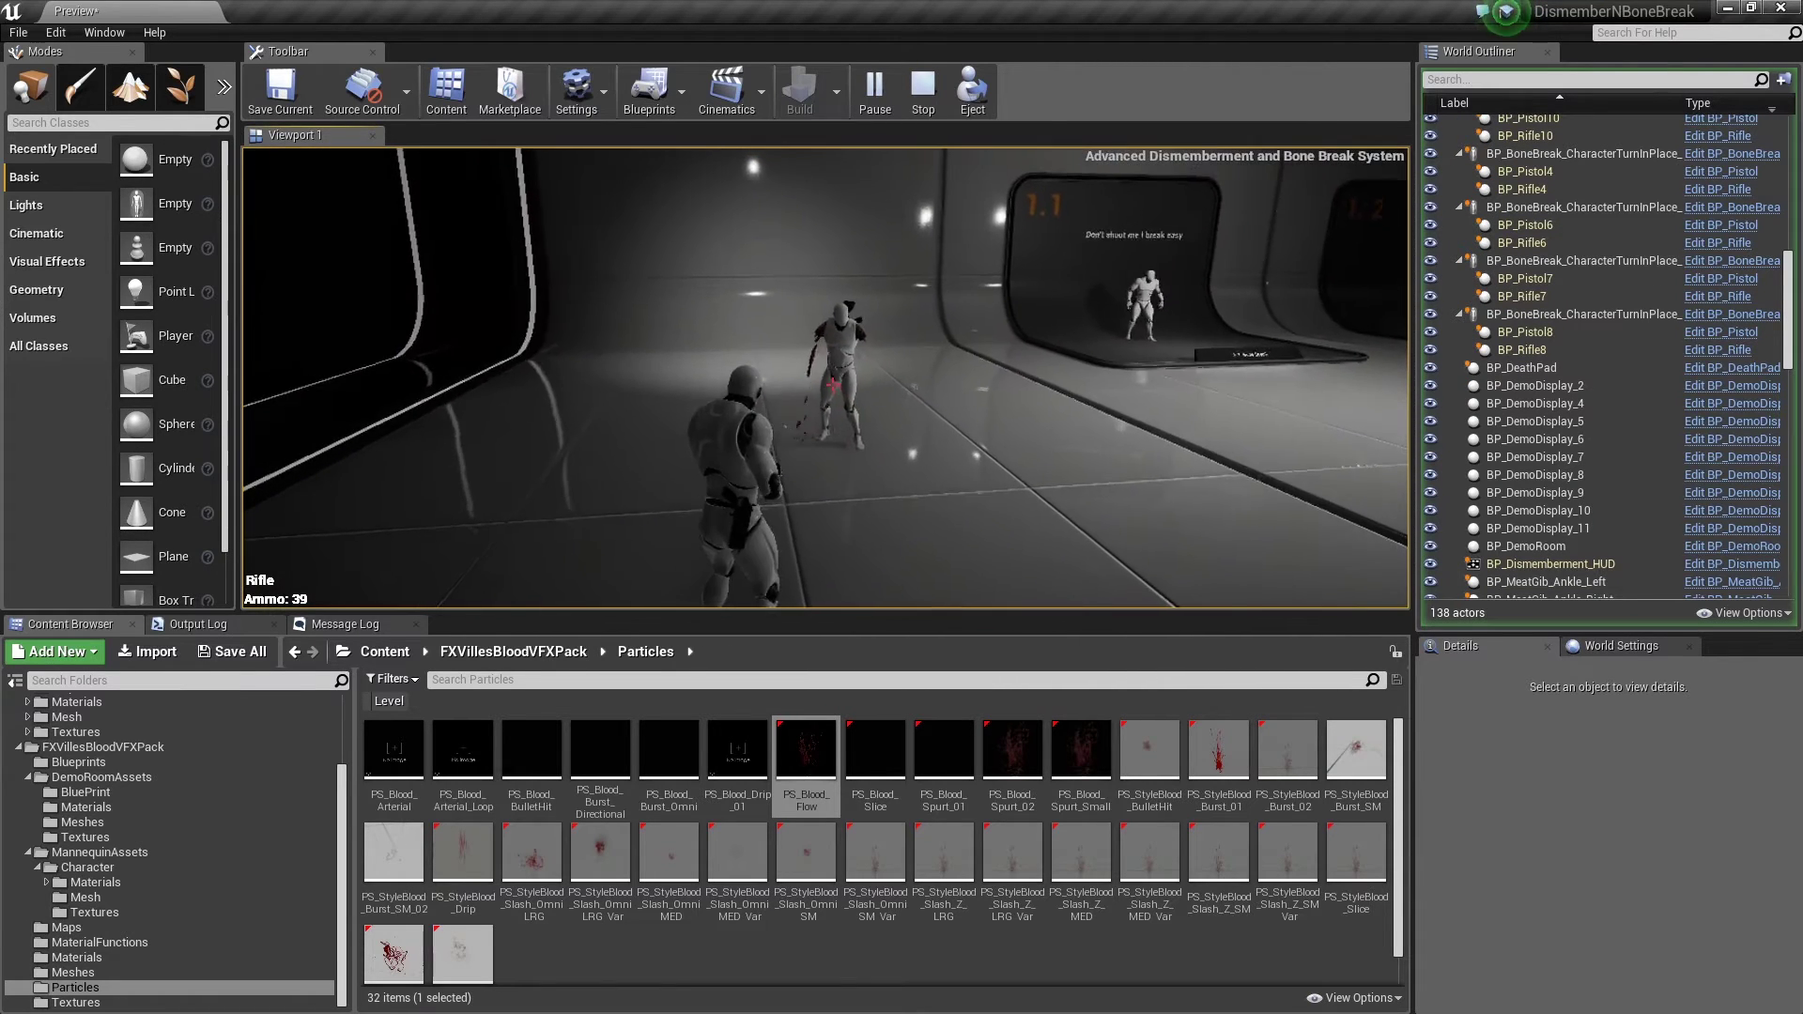
key(Escape)
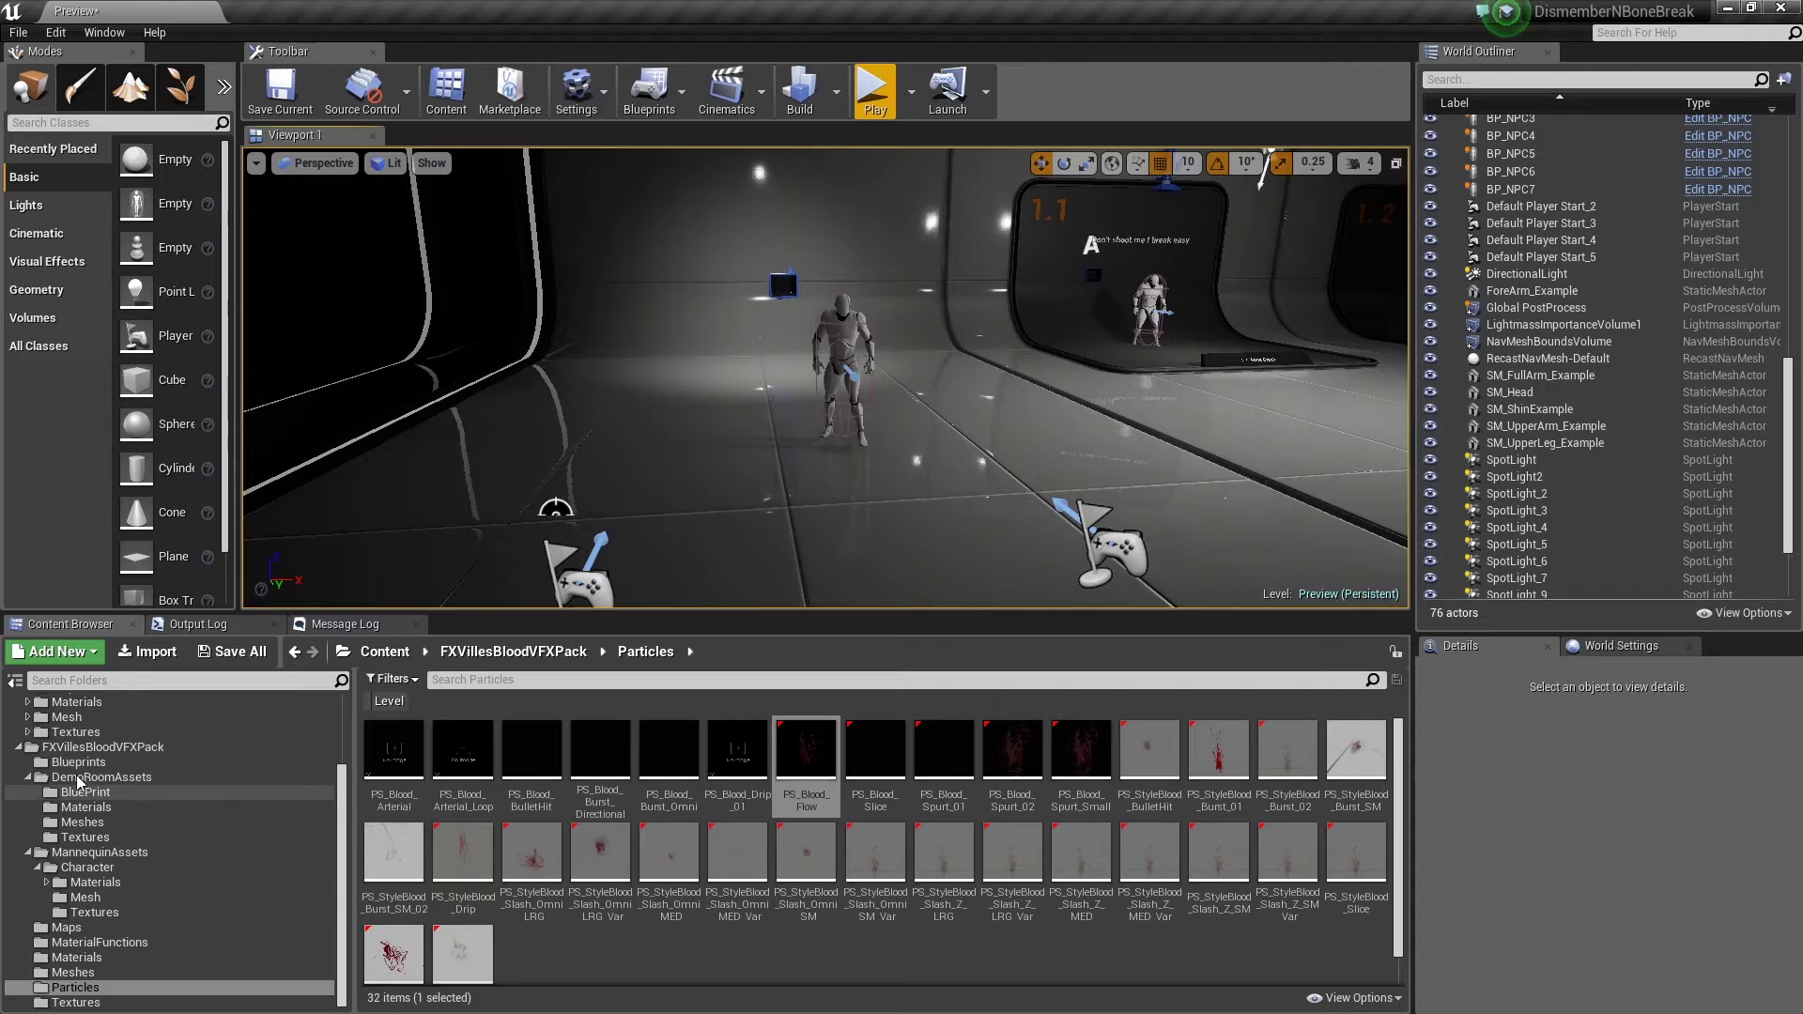
Collapse the FXVillesBloodVFXPack folder and open the Blueprints > DataTable folder of BSP_DismembermentAndBoneBreak.
scroll(47, 789, up, 3)
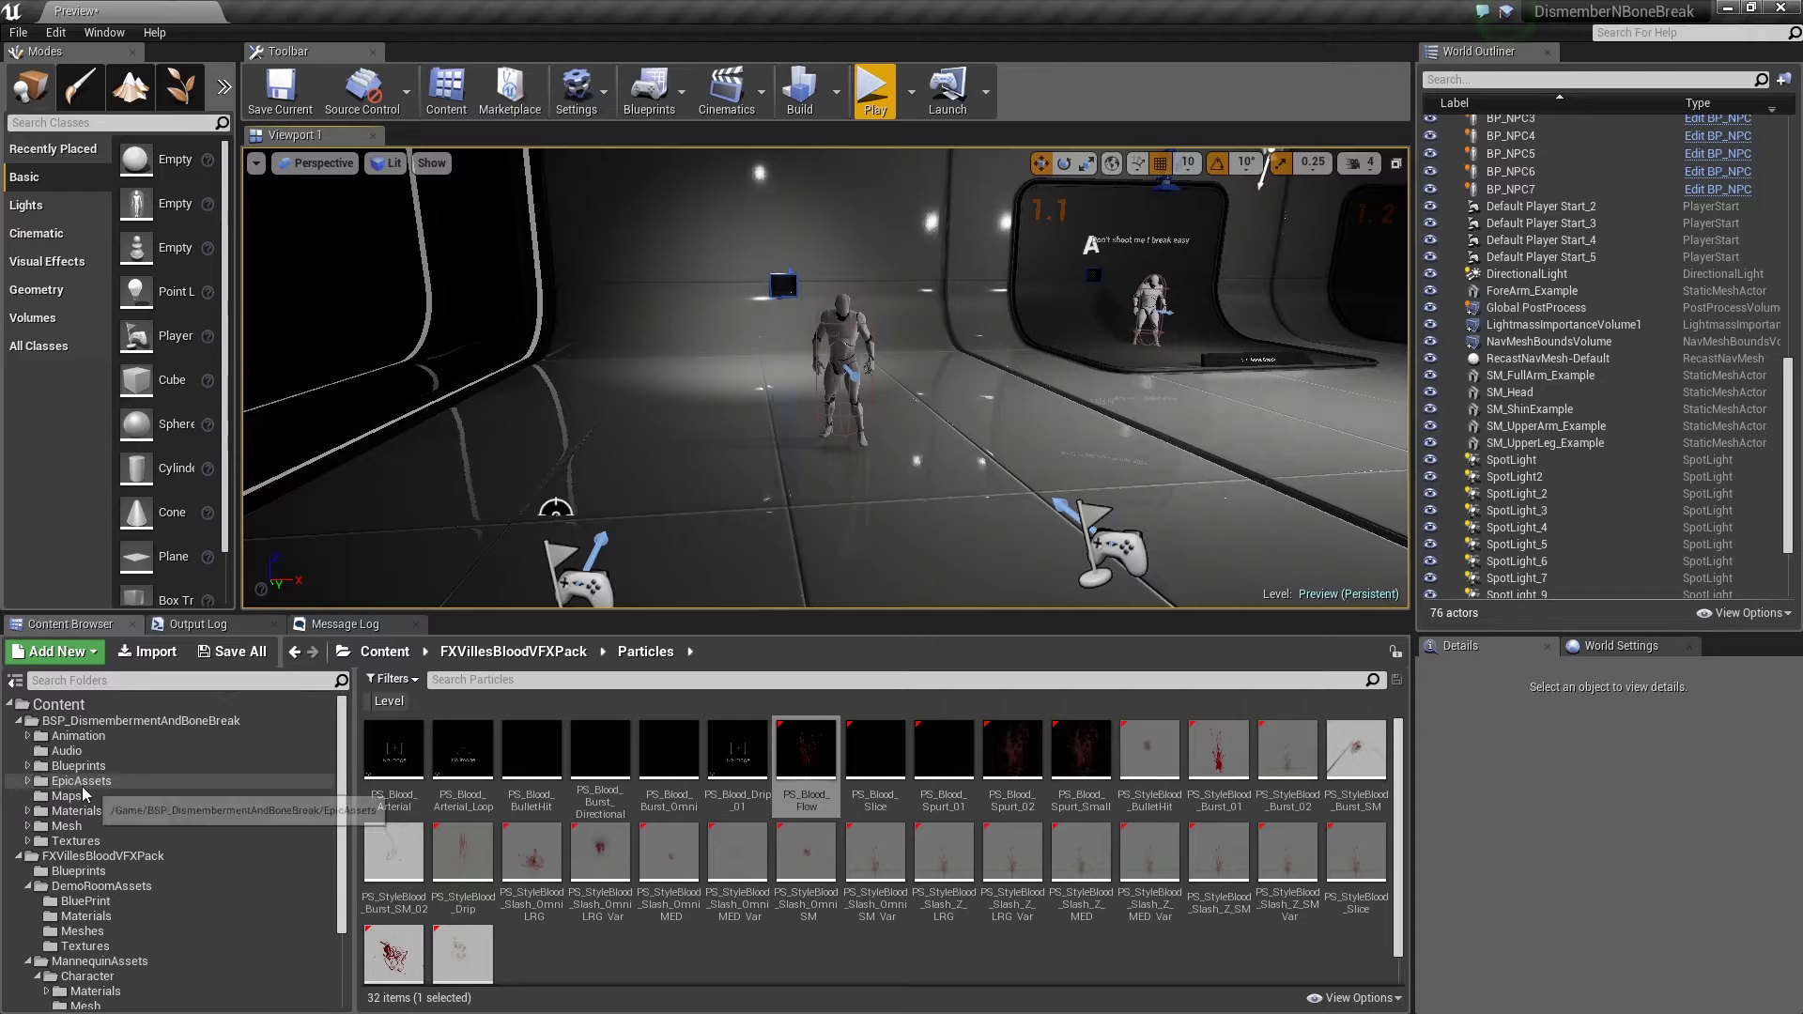
click(18, 856)
click(75, 721)
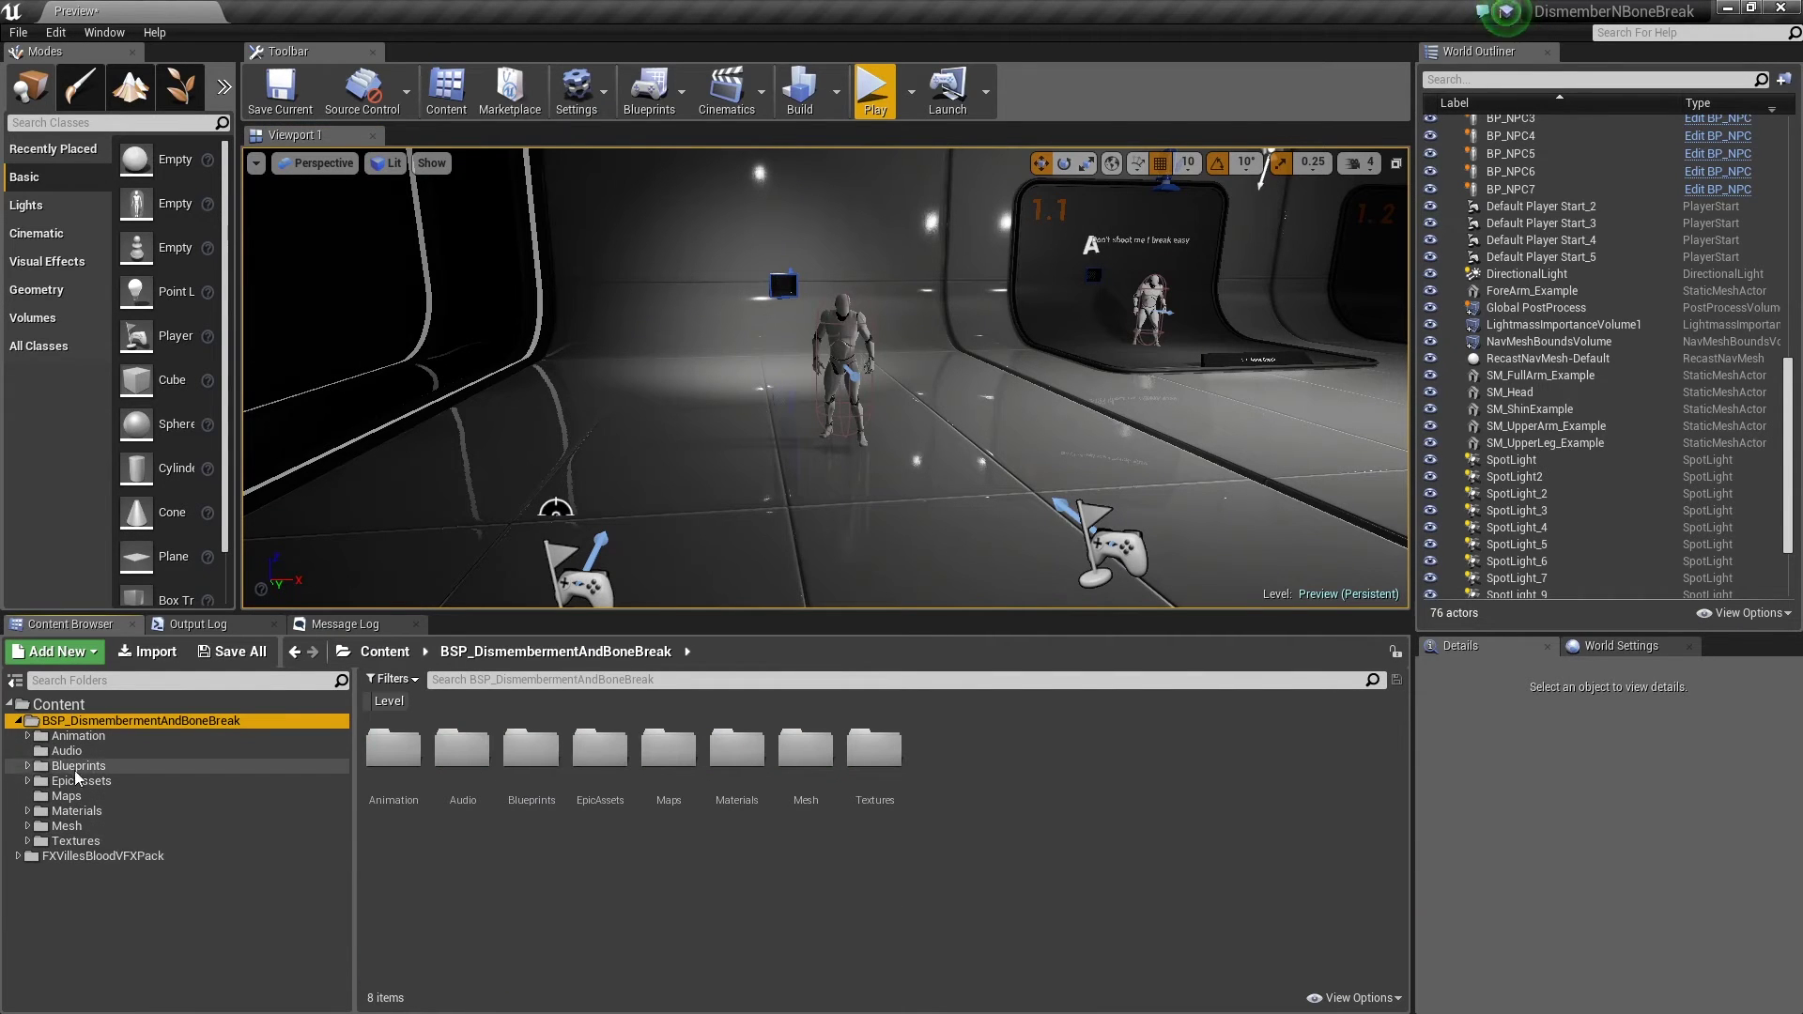
click(27, 767)
scroll(37, 845, down, 2)
click(37, 916)
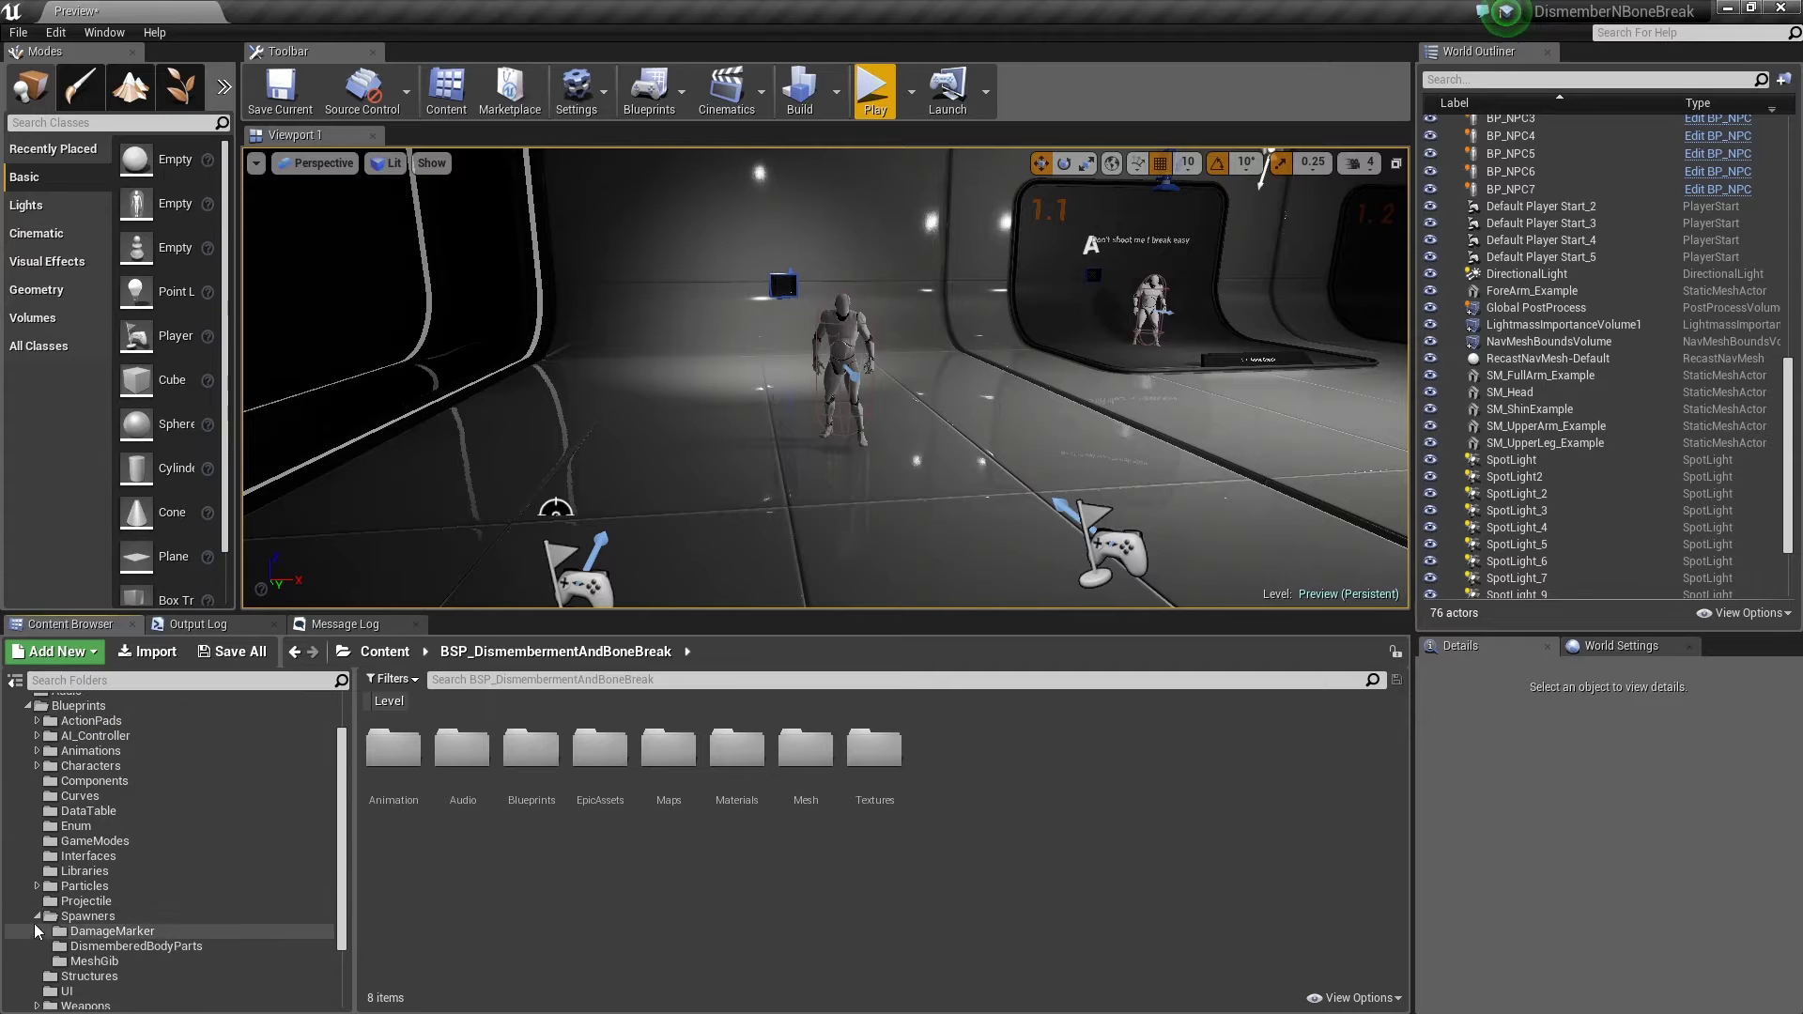
click(38, 918)
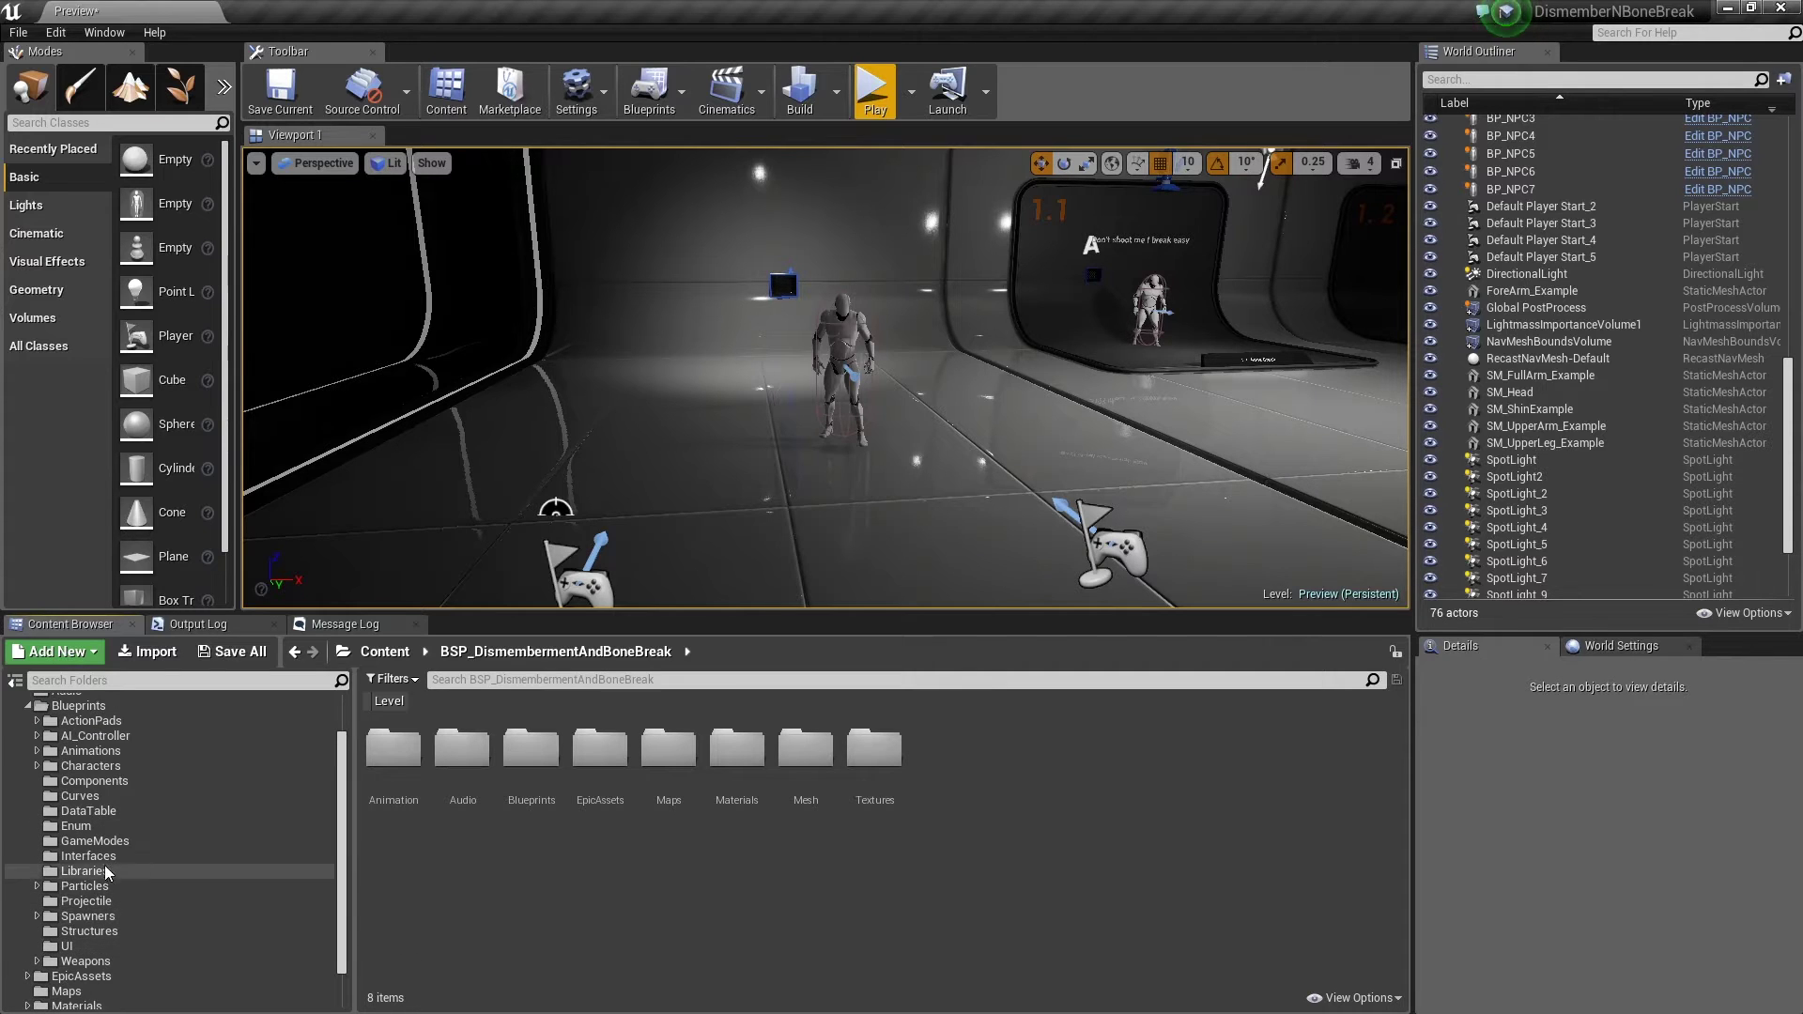
click(88, 810)
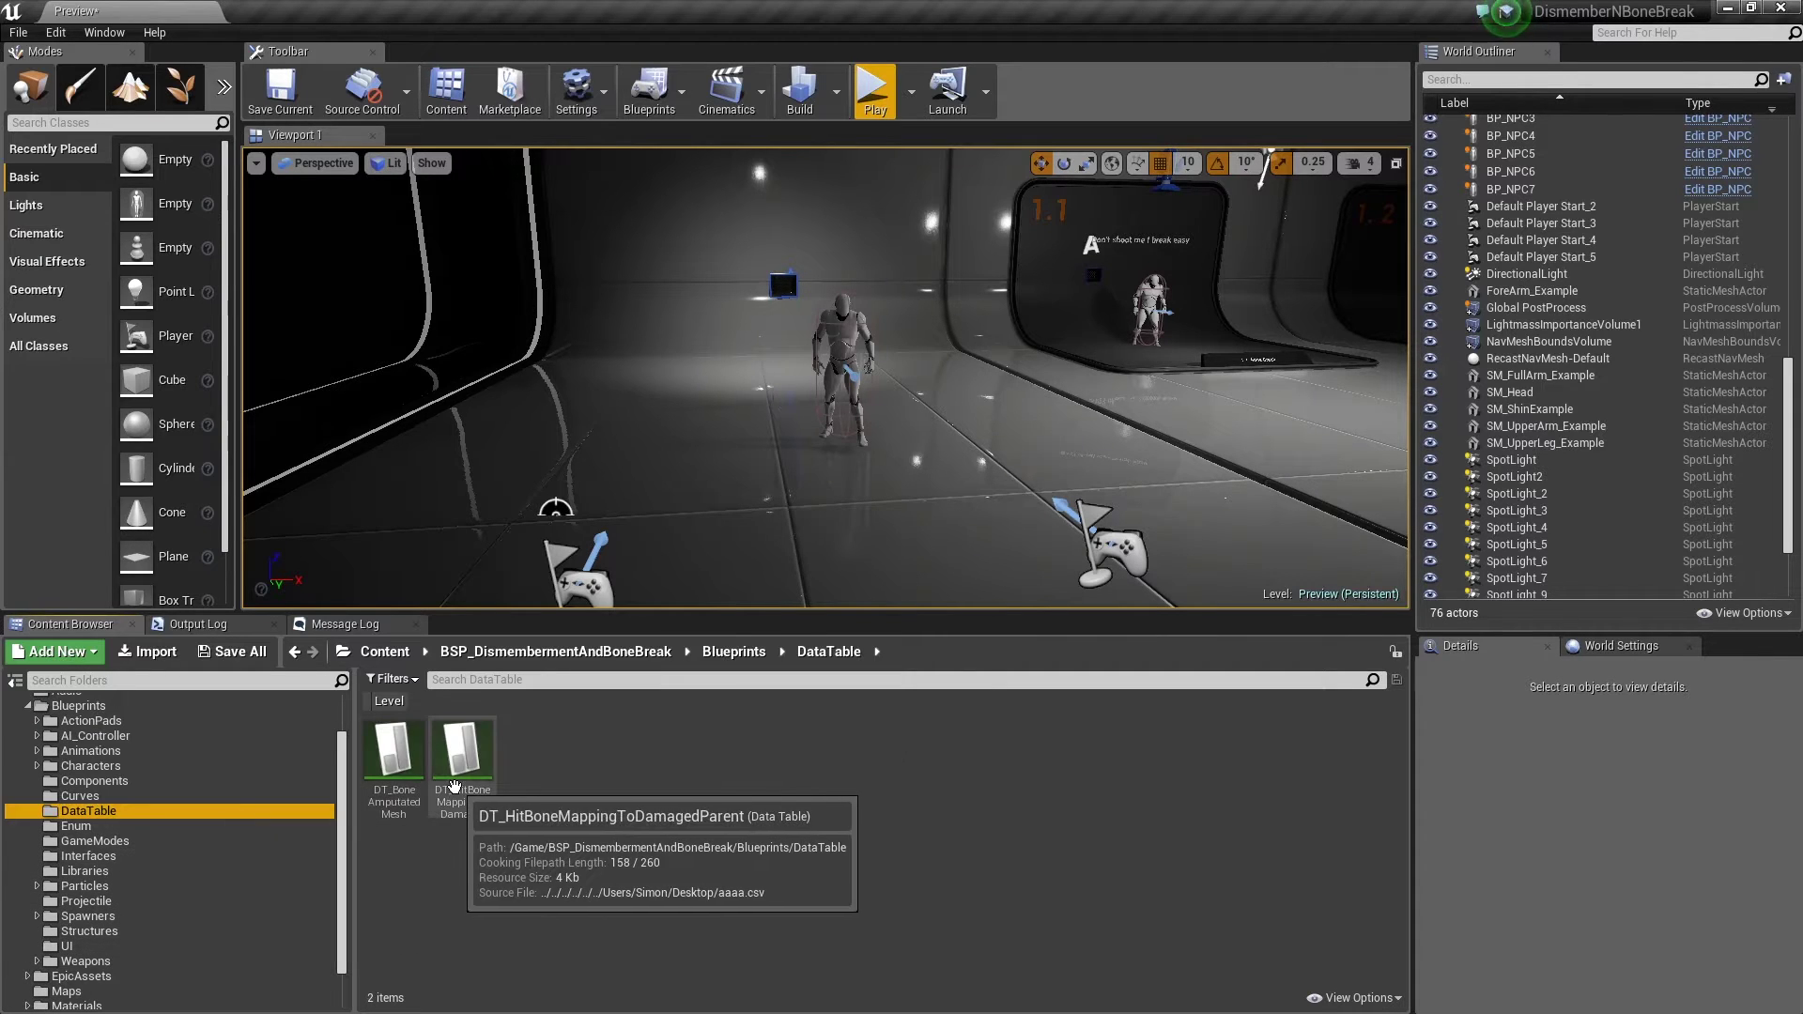
Open the DT_BoneAmputatedMesh data table and move its window so all the main columns are readable.
click(454, 785)
click(400, 772)
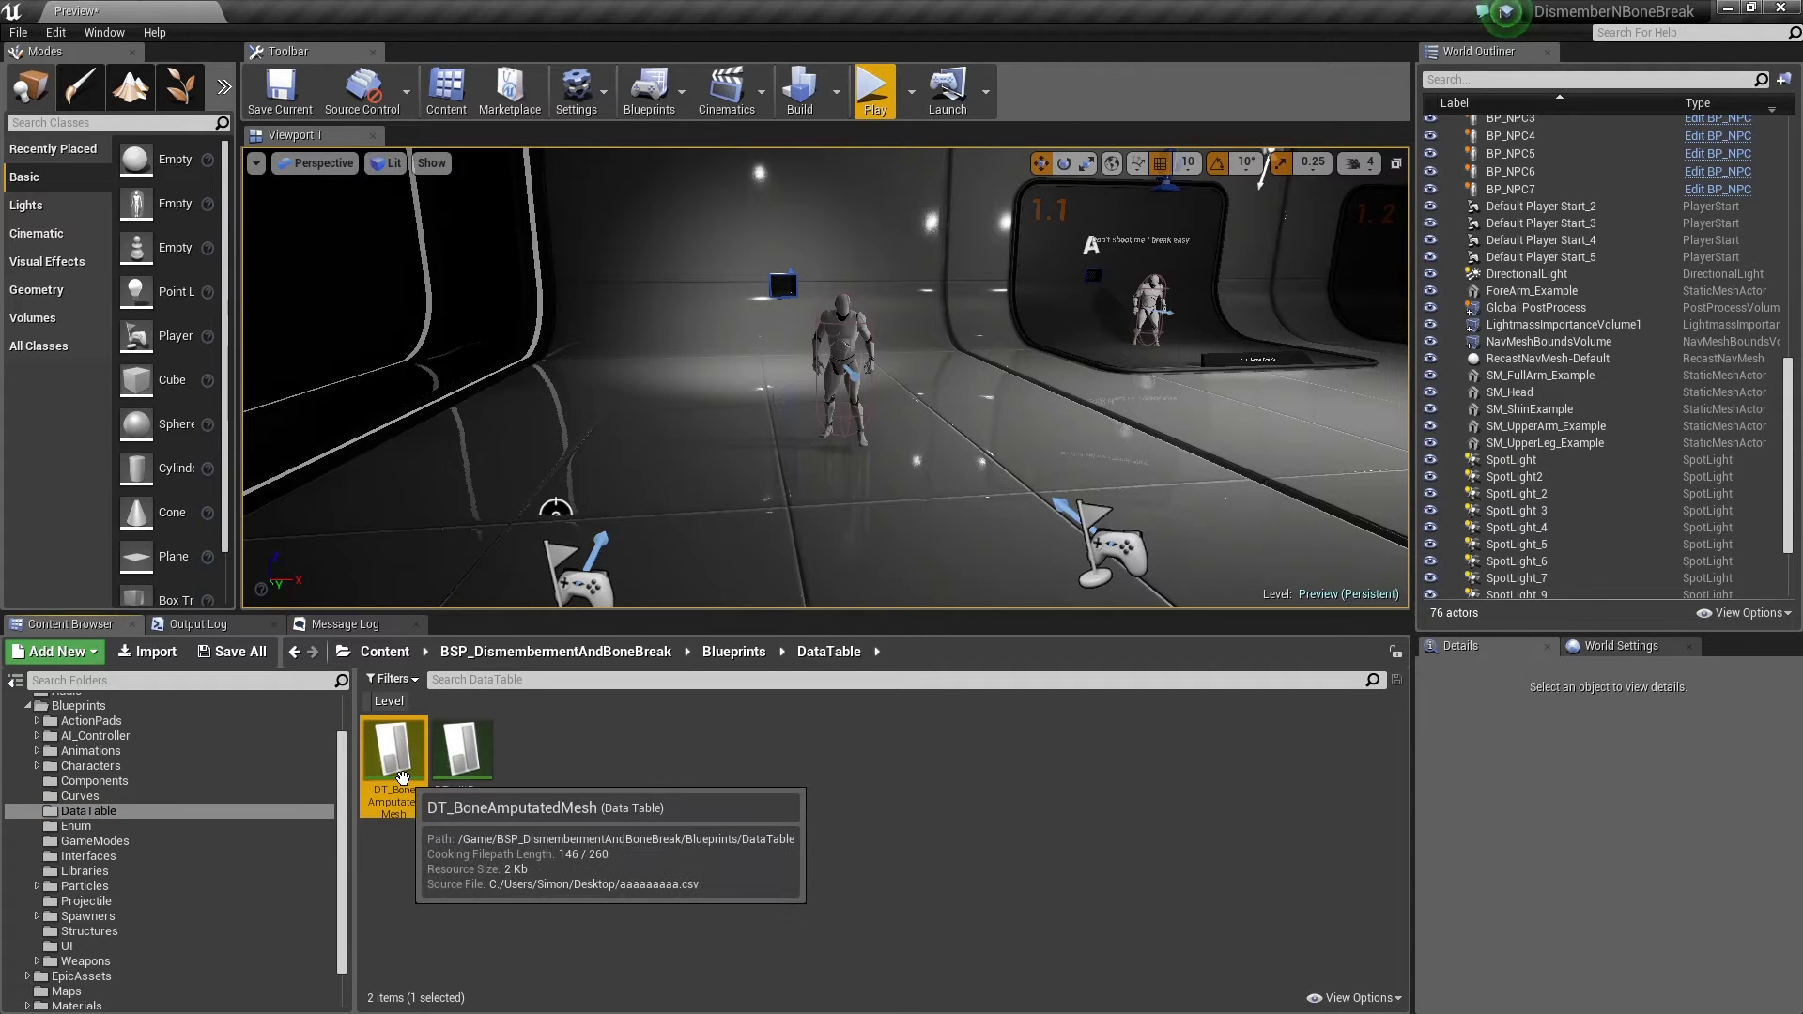
double_click(402, 776)
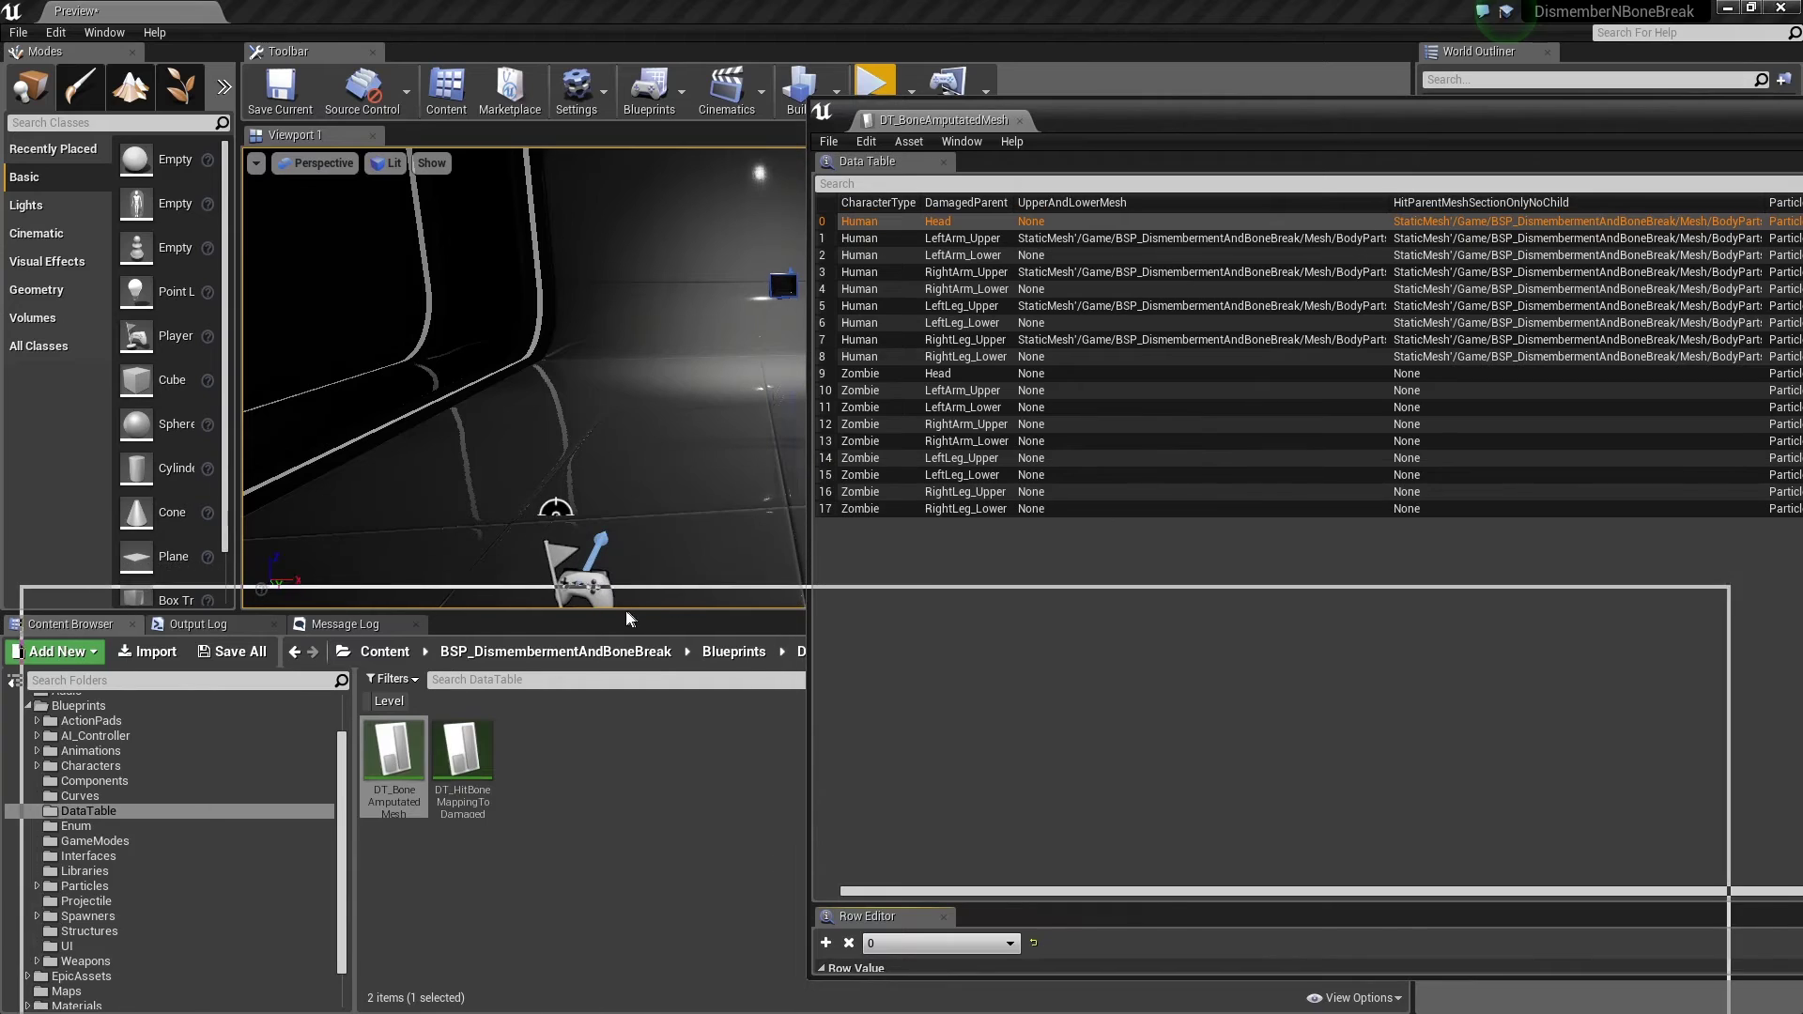
drag(1416, 132, 672, 535)
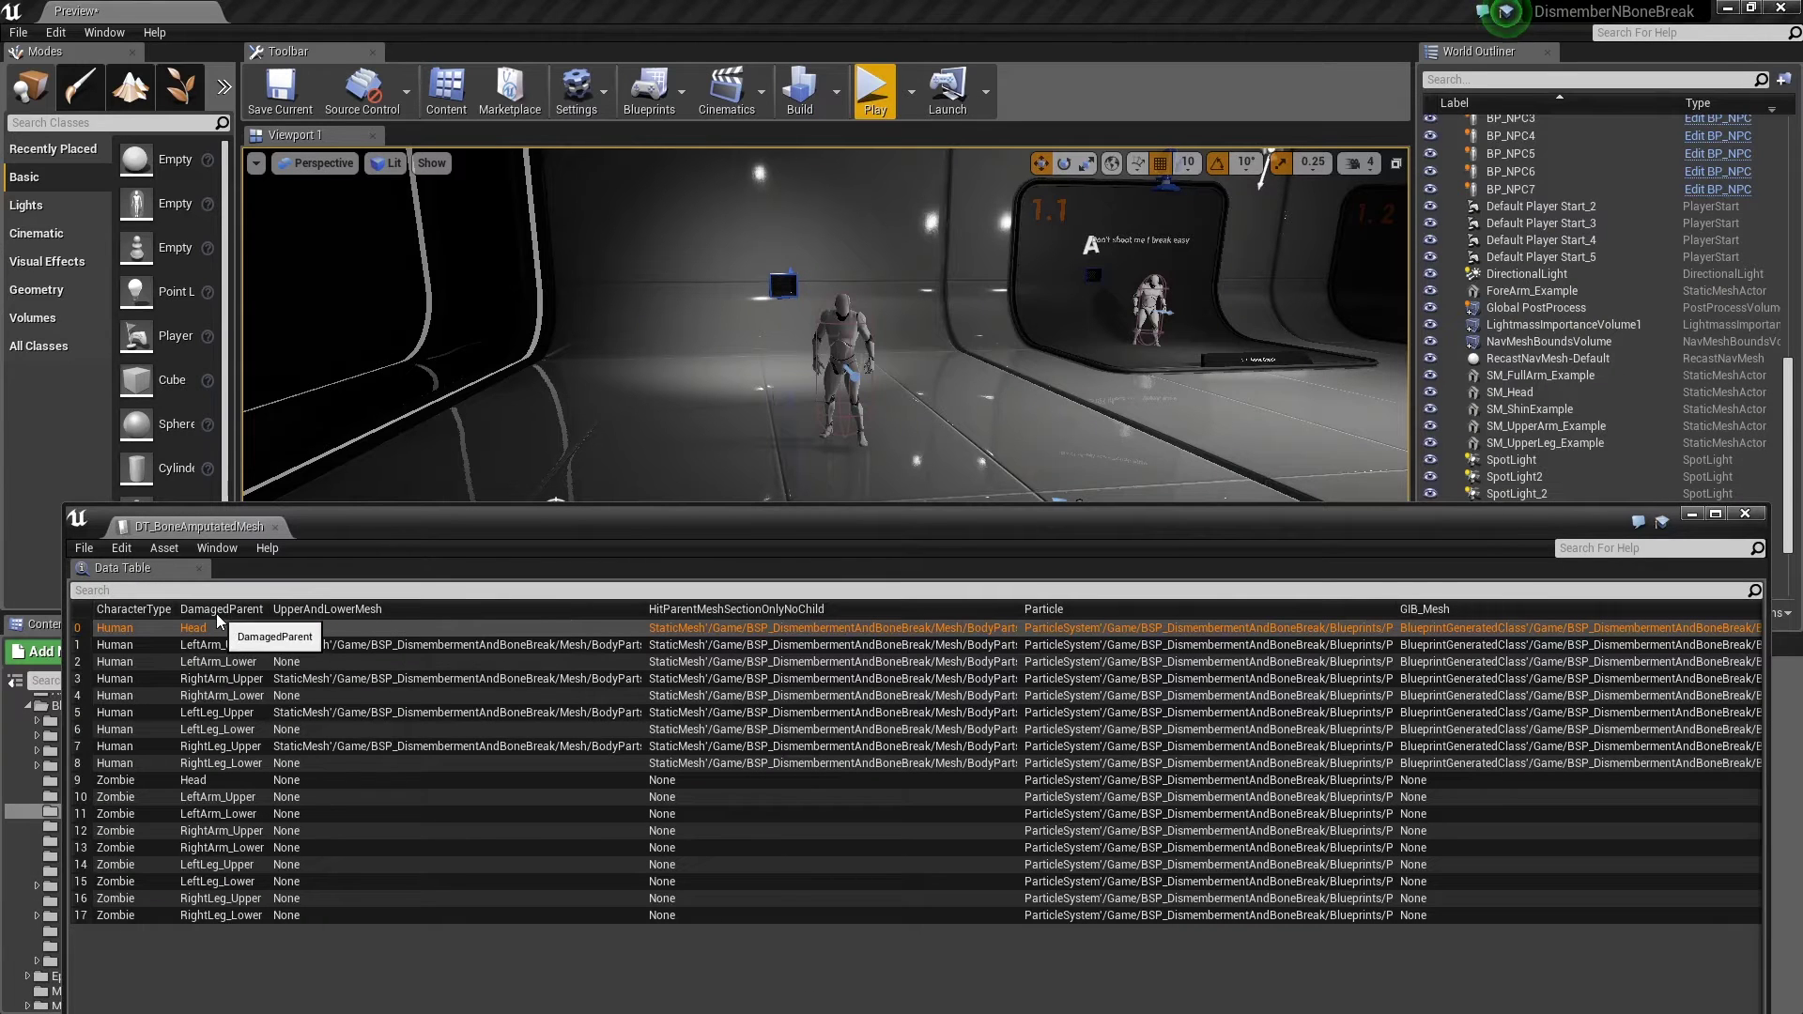
Examine the Human and Zombie rows, the damaged parent parts, and their mesh and Particle columns in the data table.
click(128, 763)
click(122, 784)
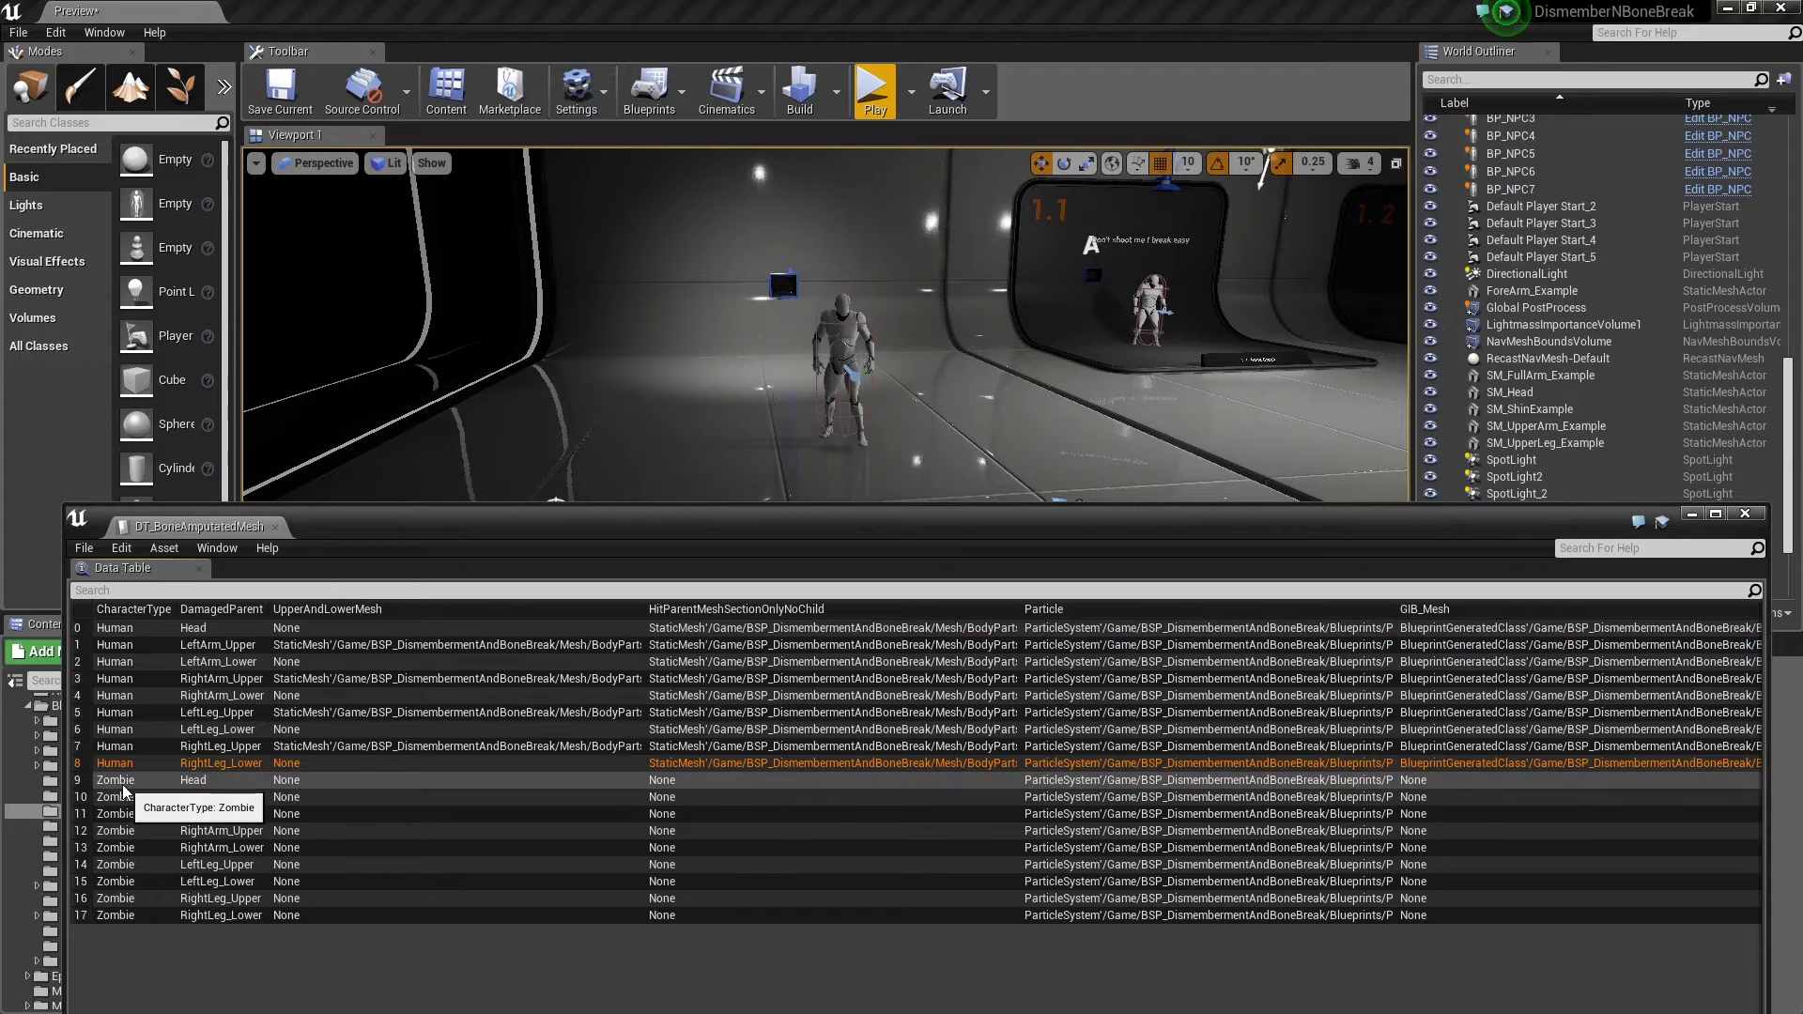
click(119, 629)
click(114, 764)
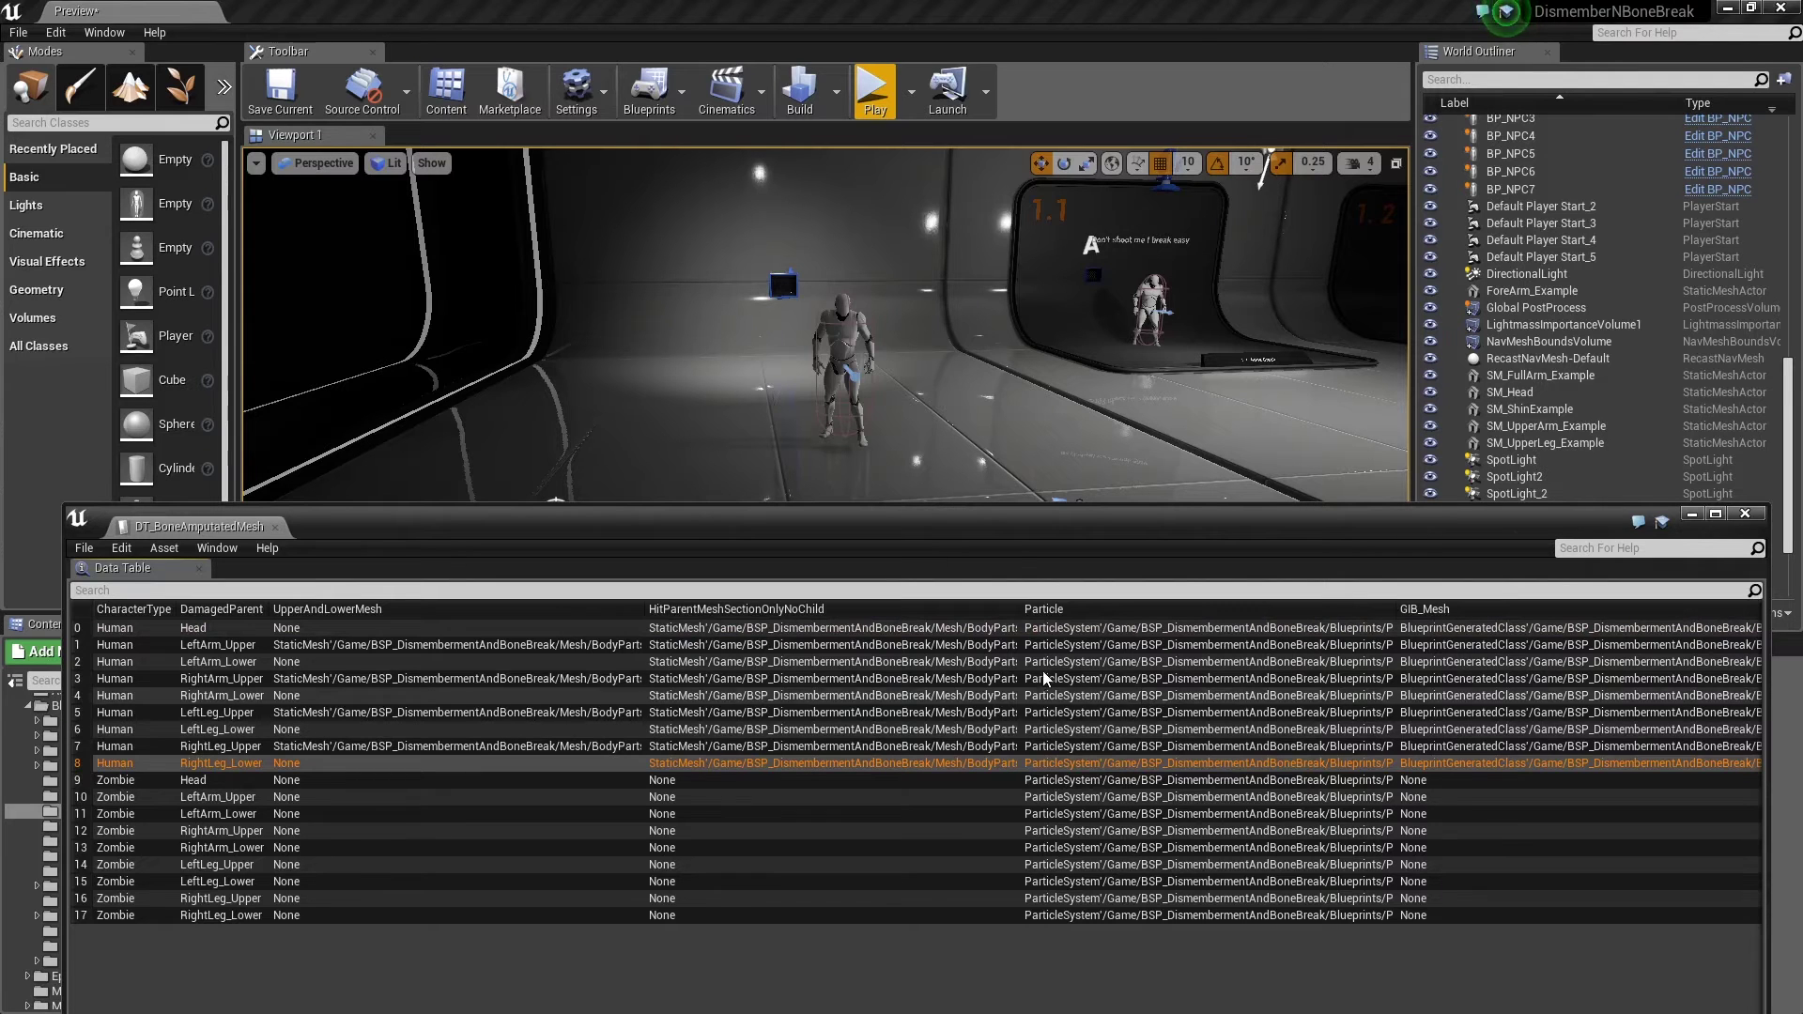
click(242, 631)
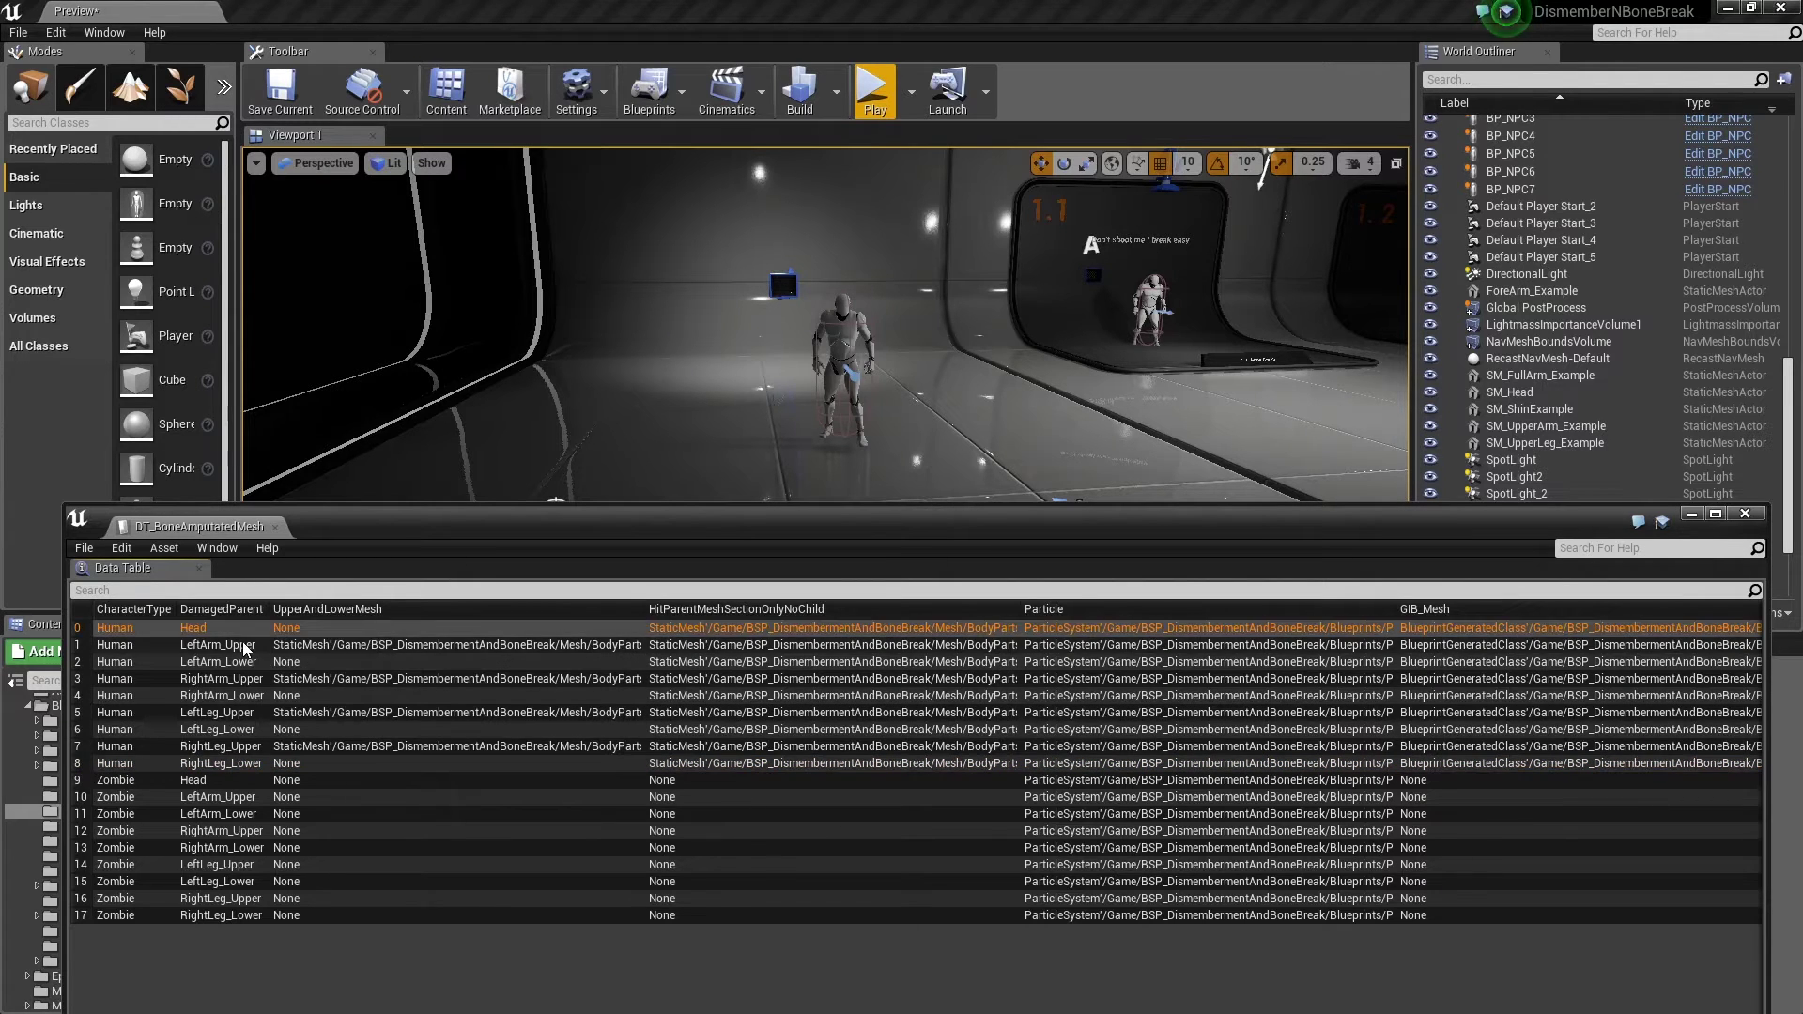
click(244, 646)
click(247, 662)
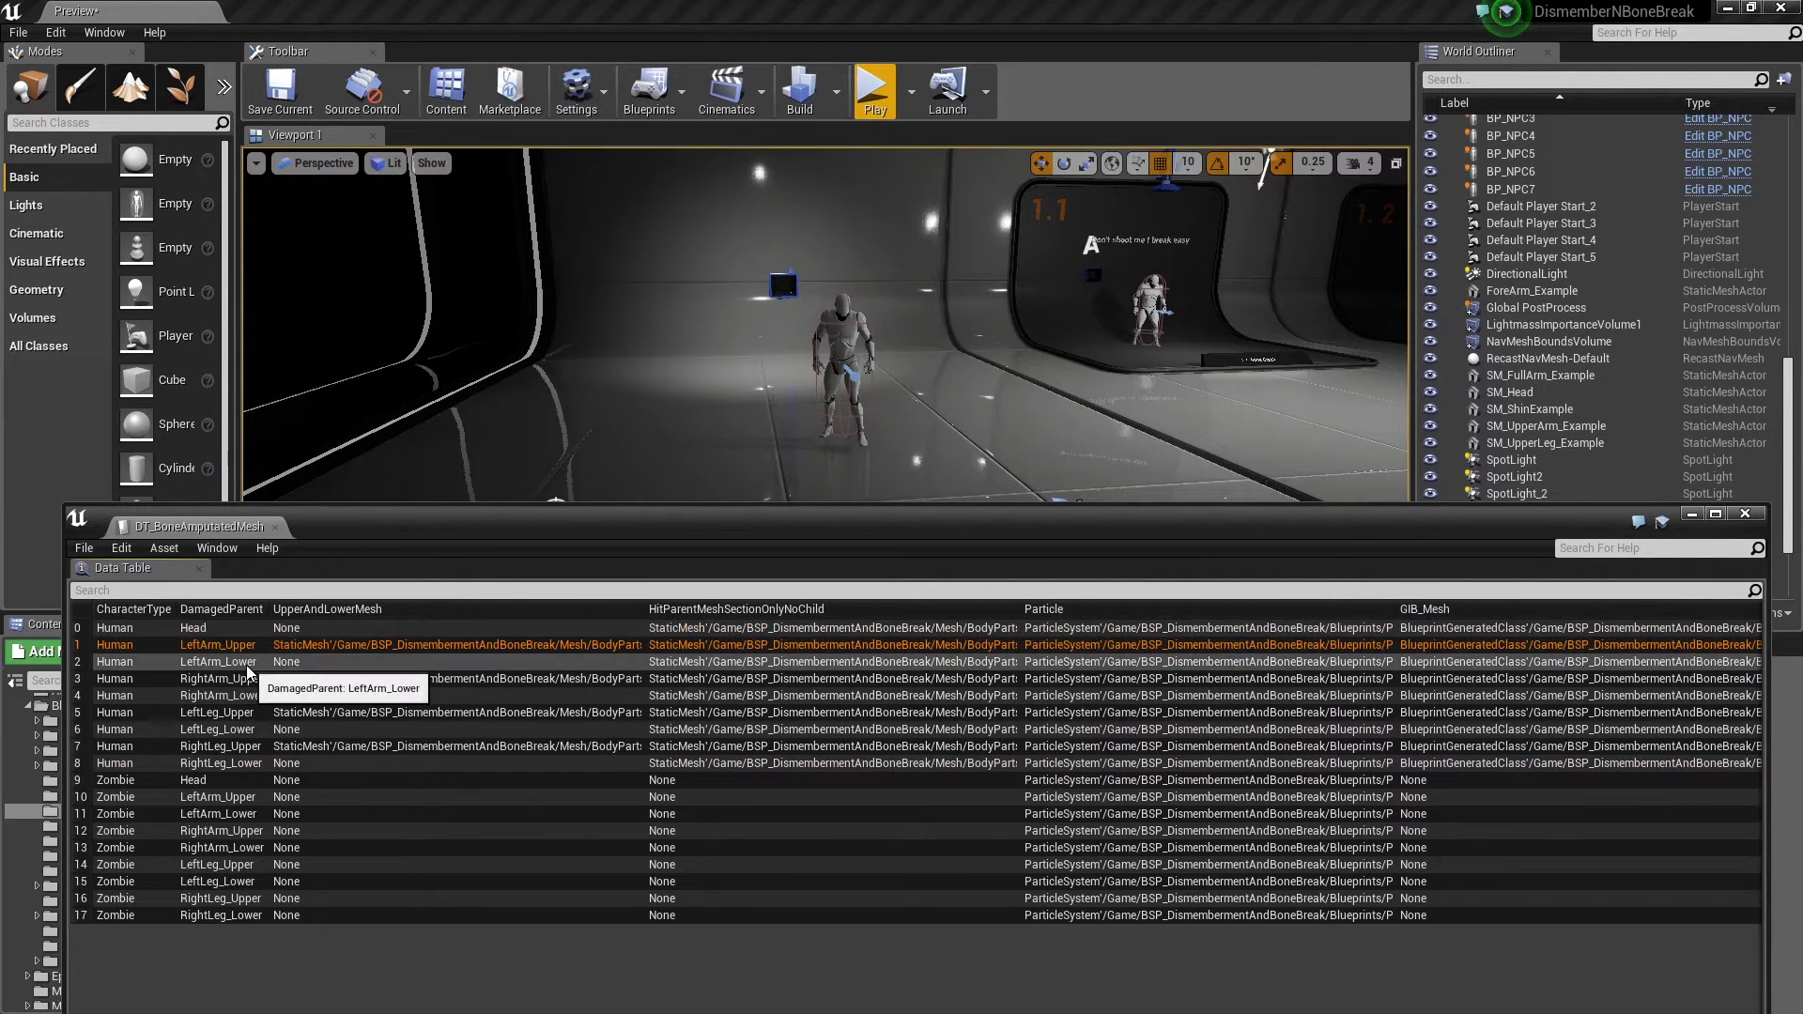
click(362, 644)
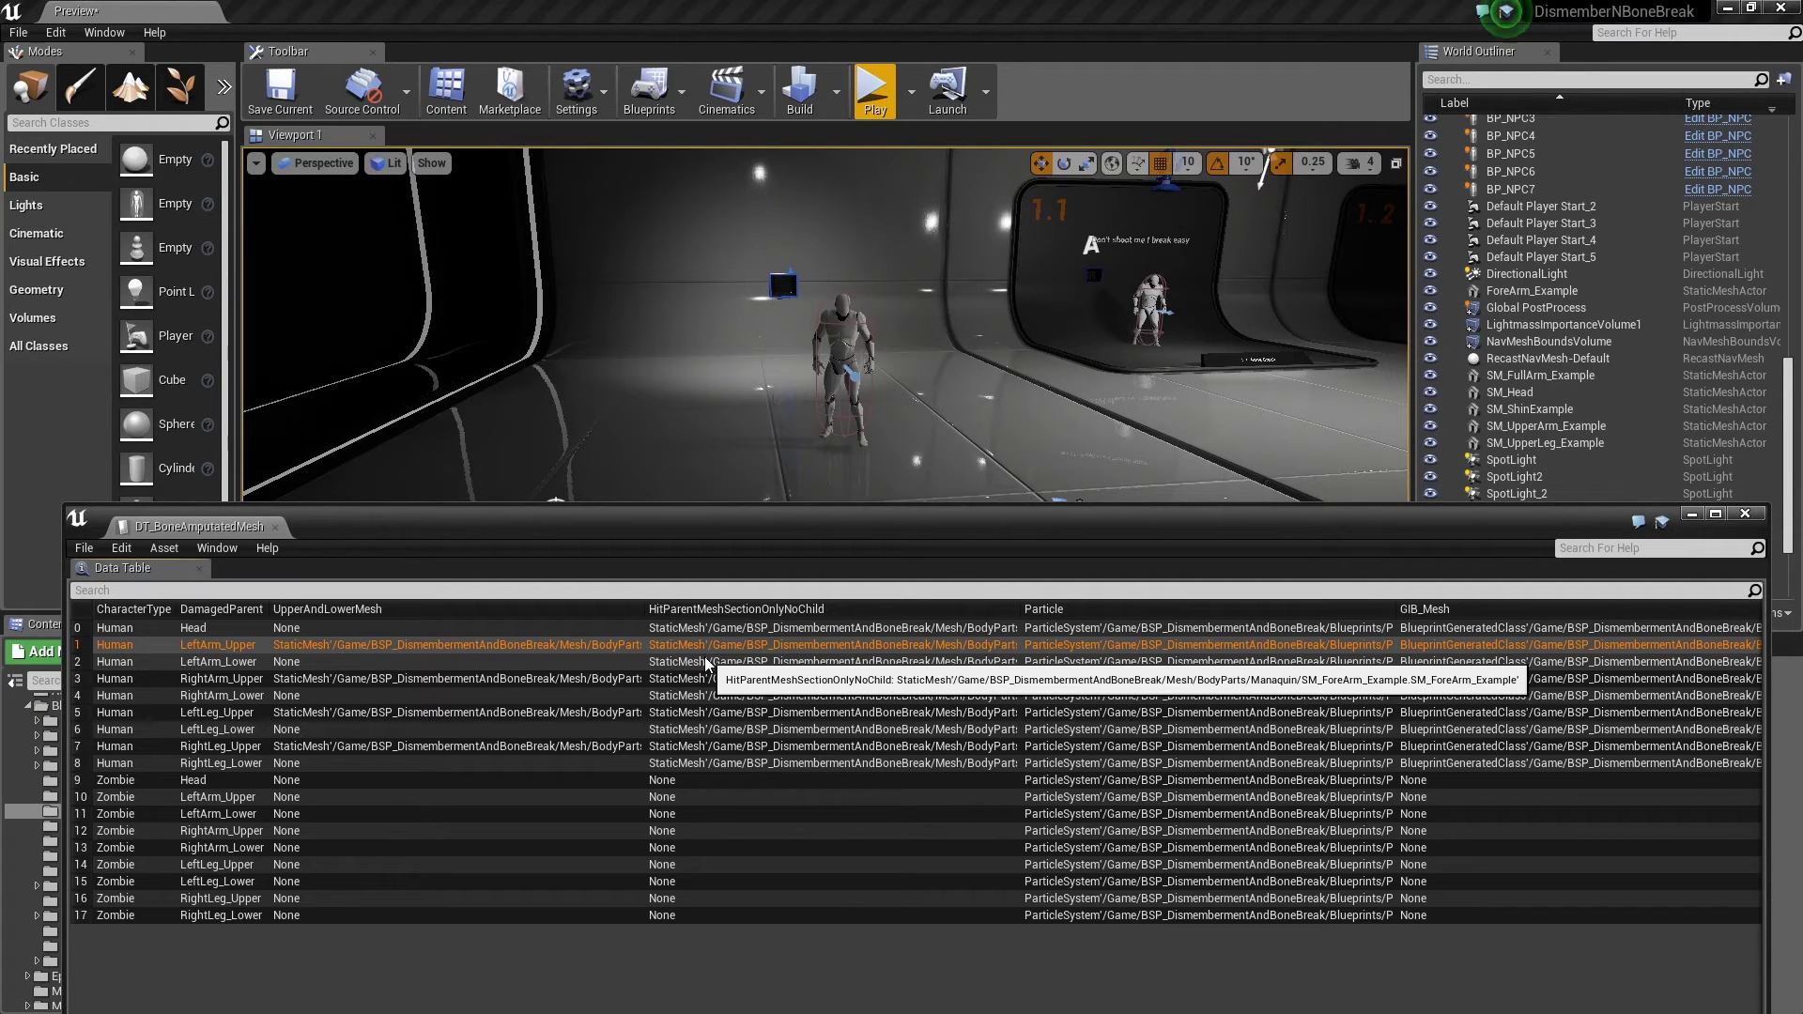
click(1140, 634)
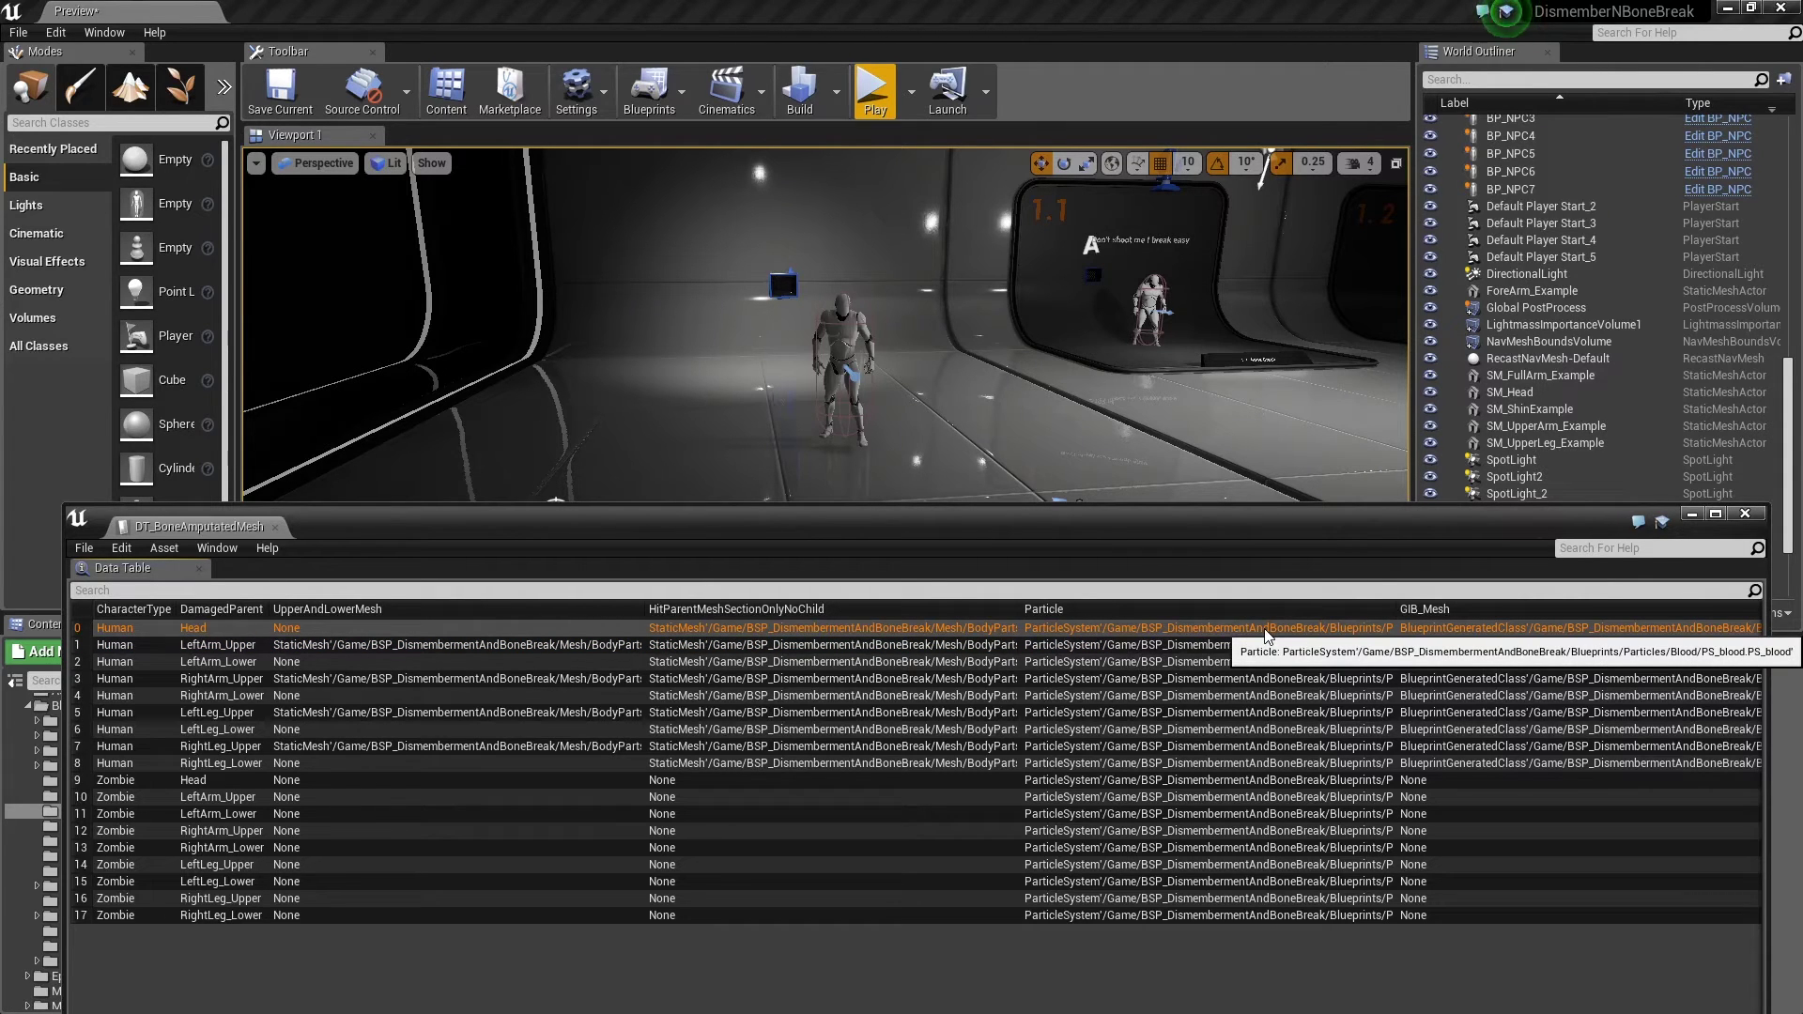
Maximize the data table window, enlarge its Row Editor, and show the settings of the Human RightArm_Upper row.
drag(1274, 508, 1072, 2)
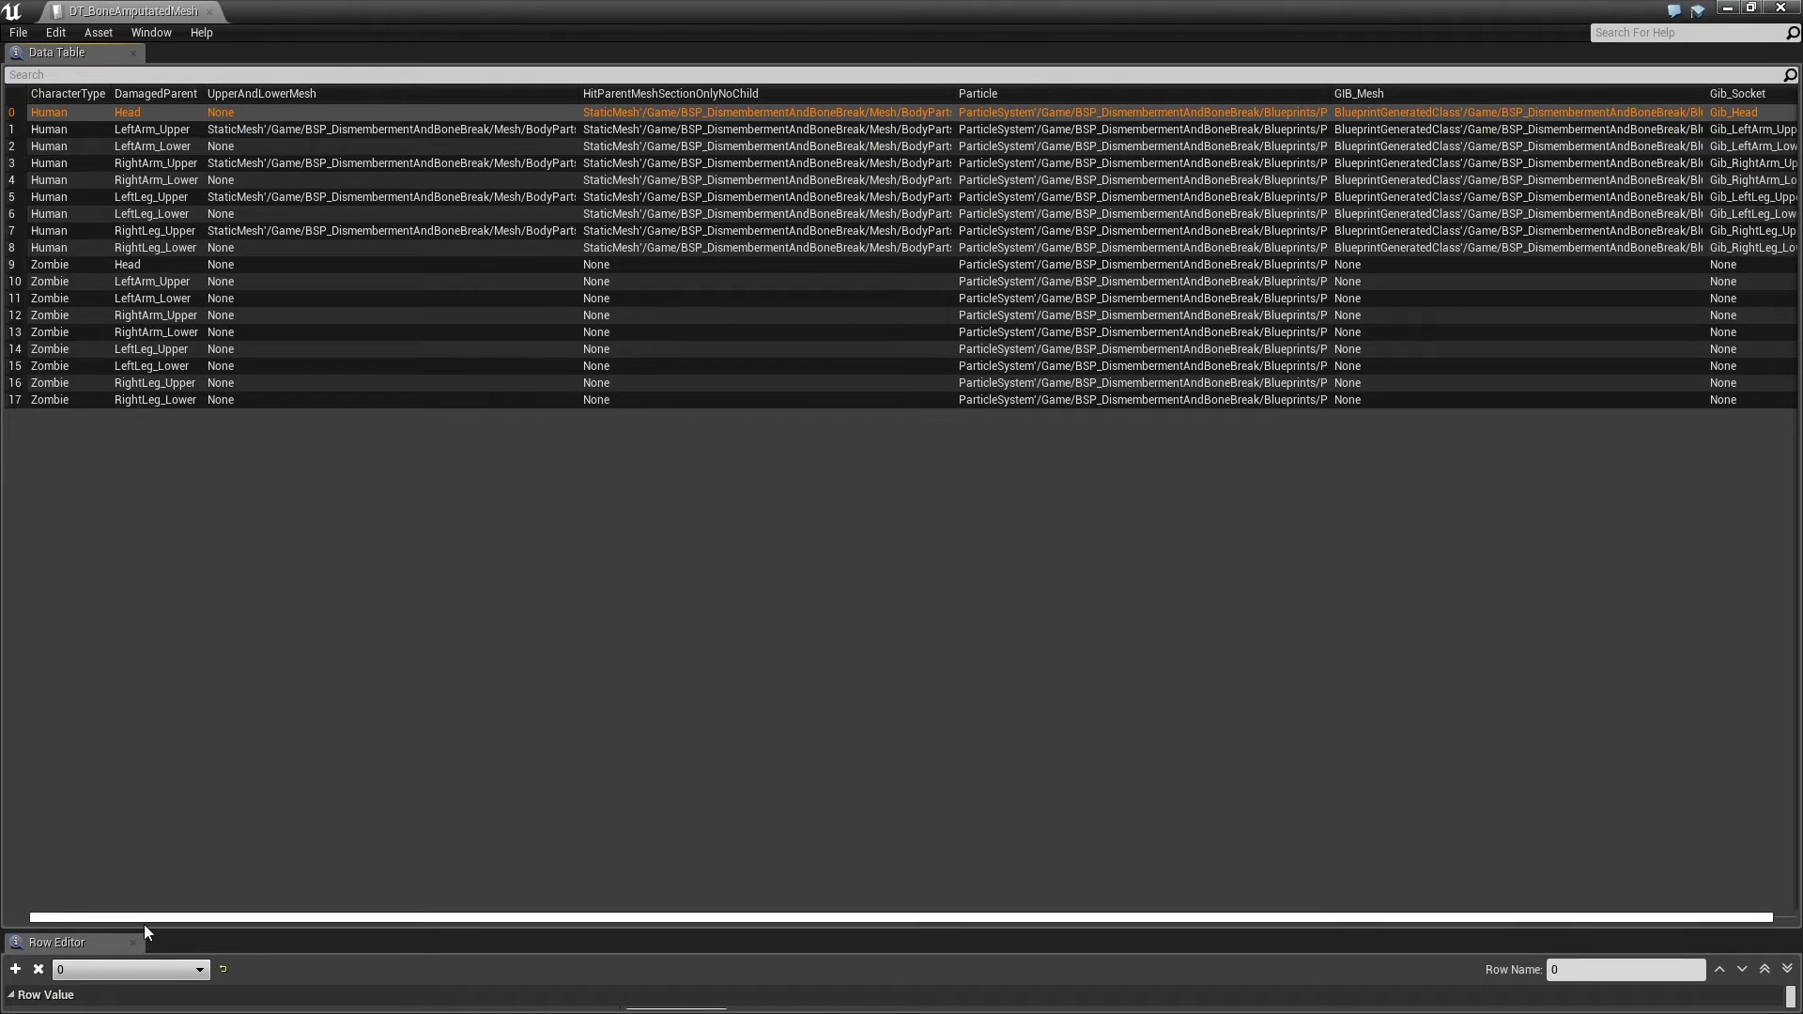
drag(143, 928, 306, 483)
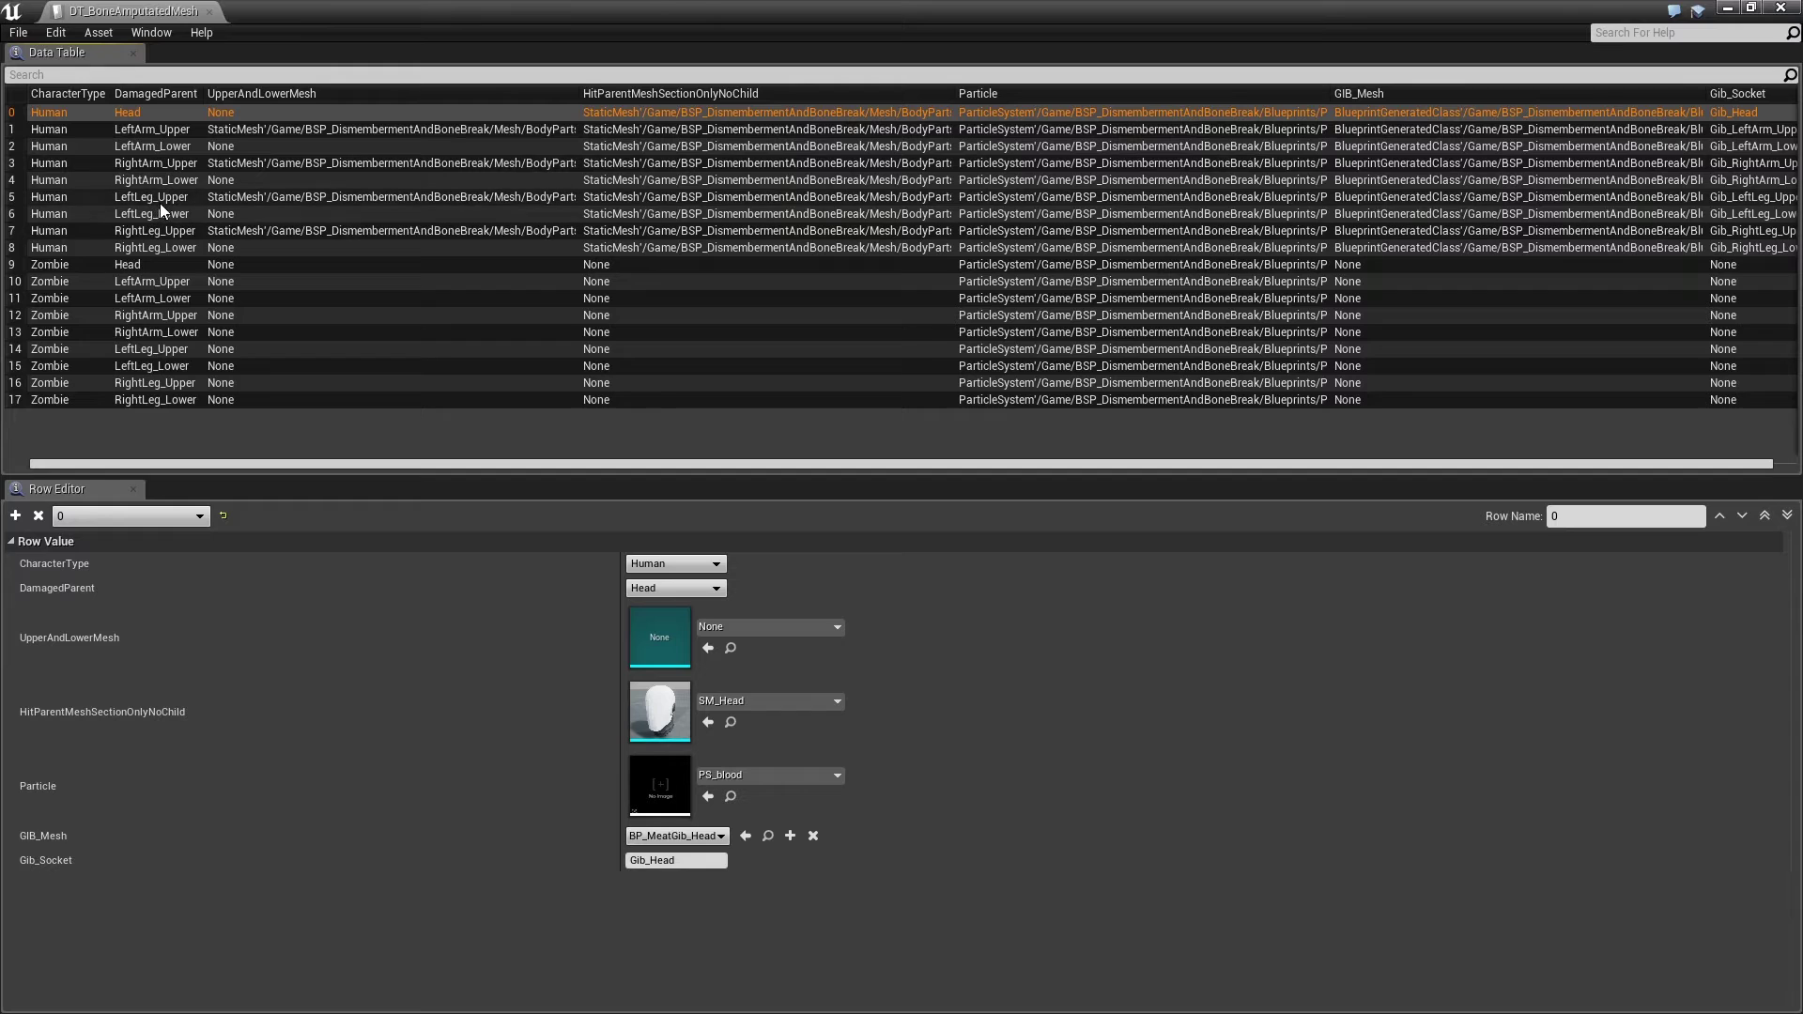
click(167, 229)
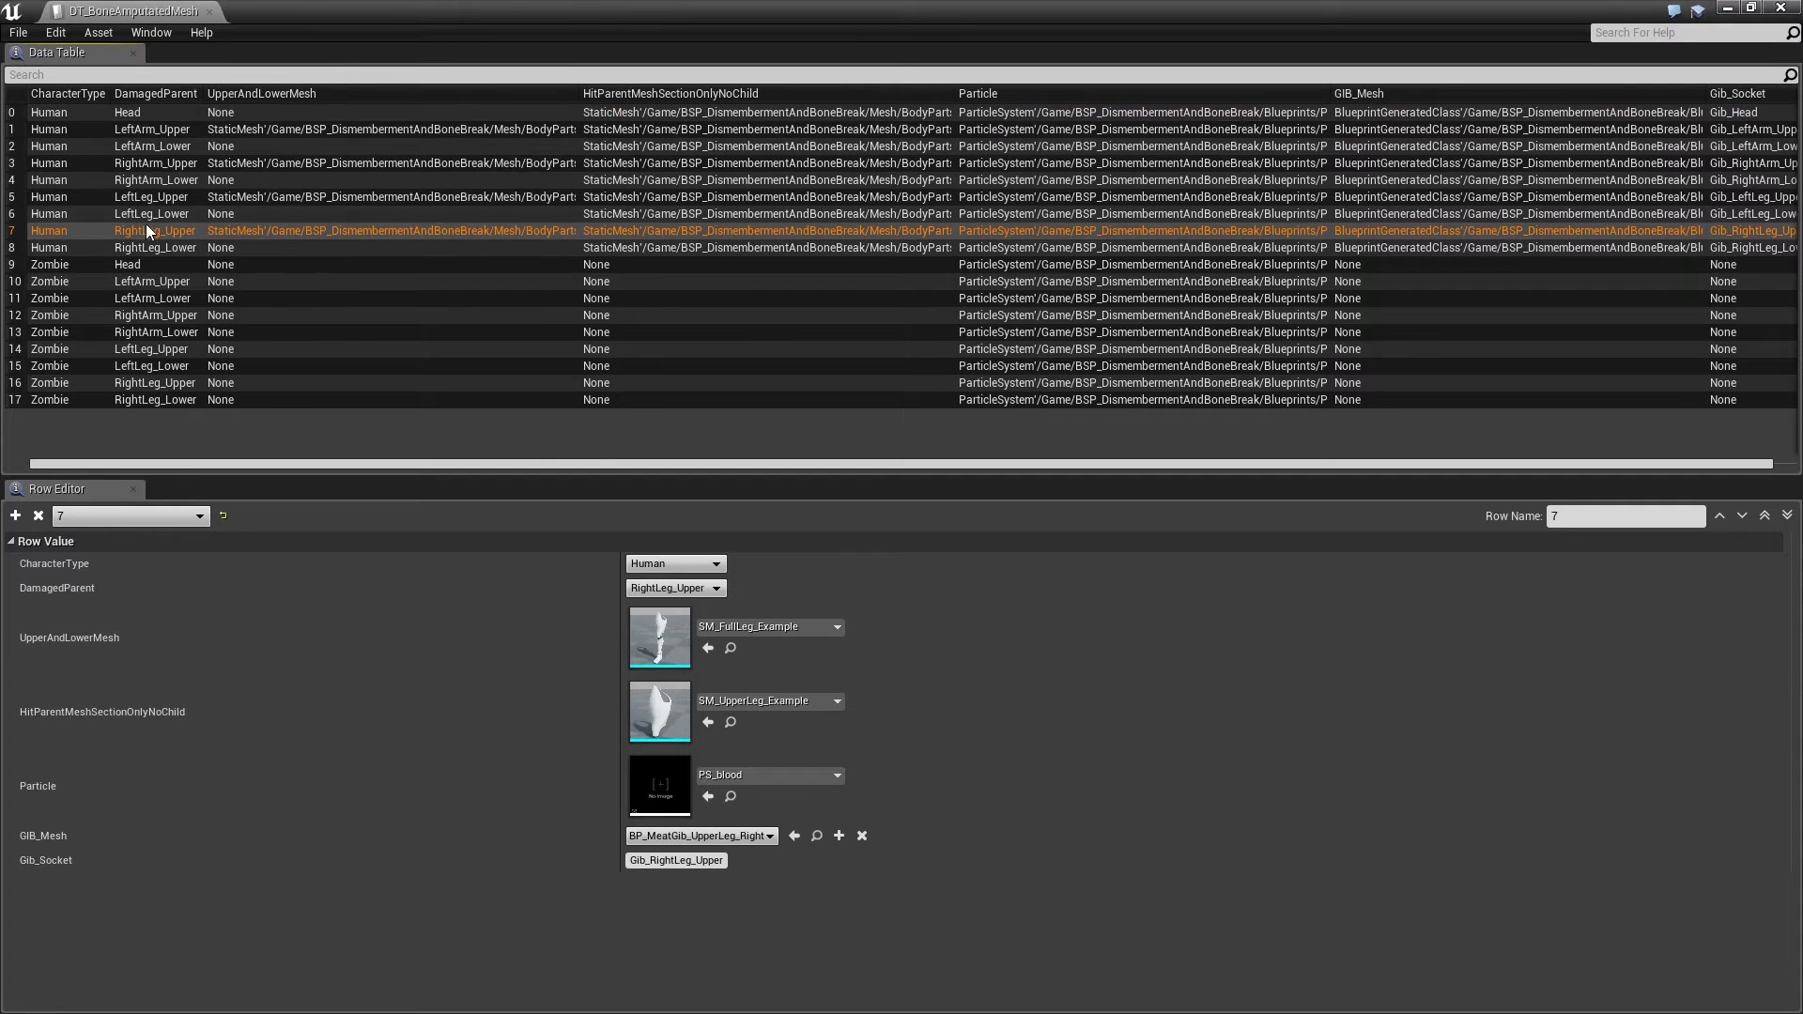
click(150, 167)
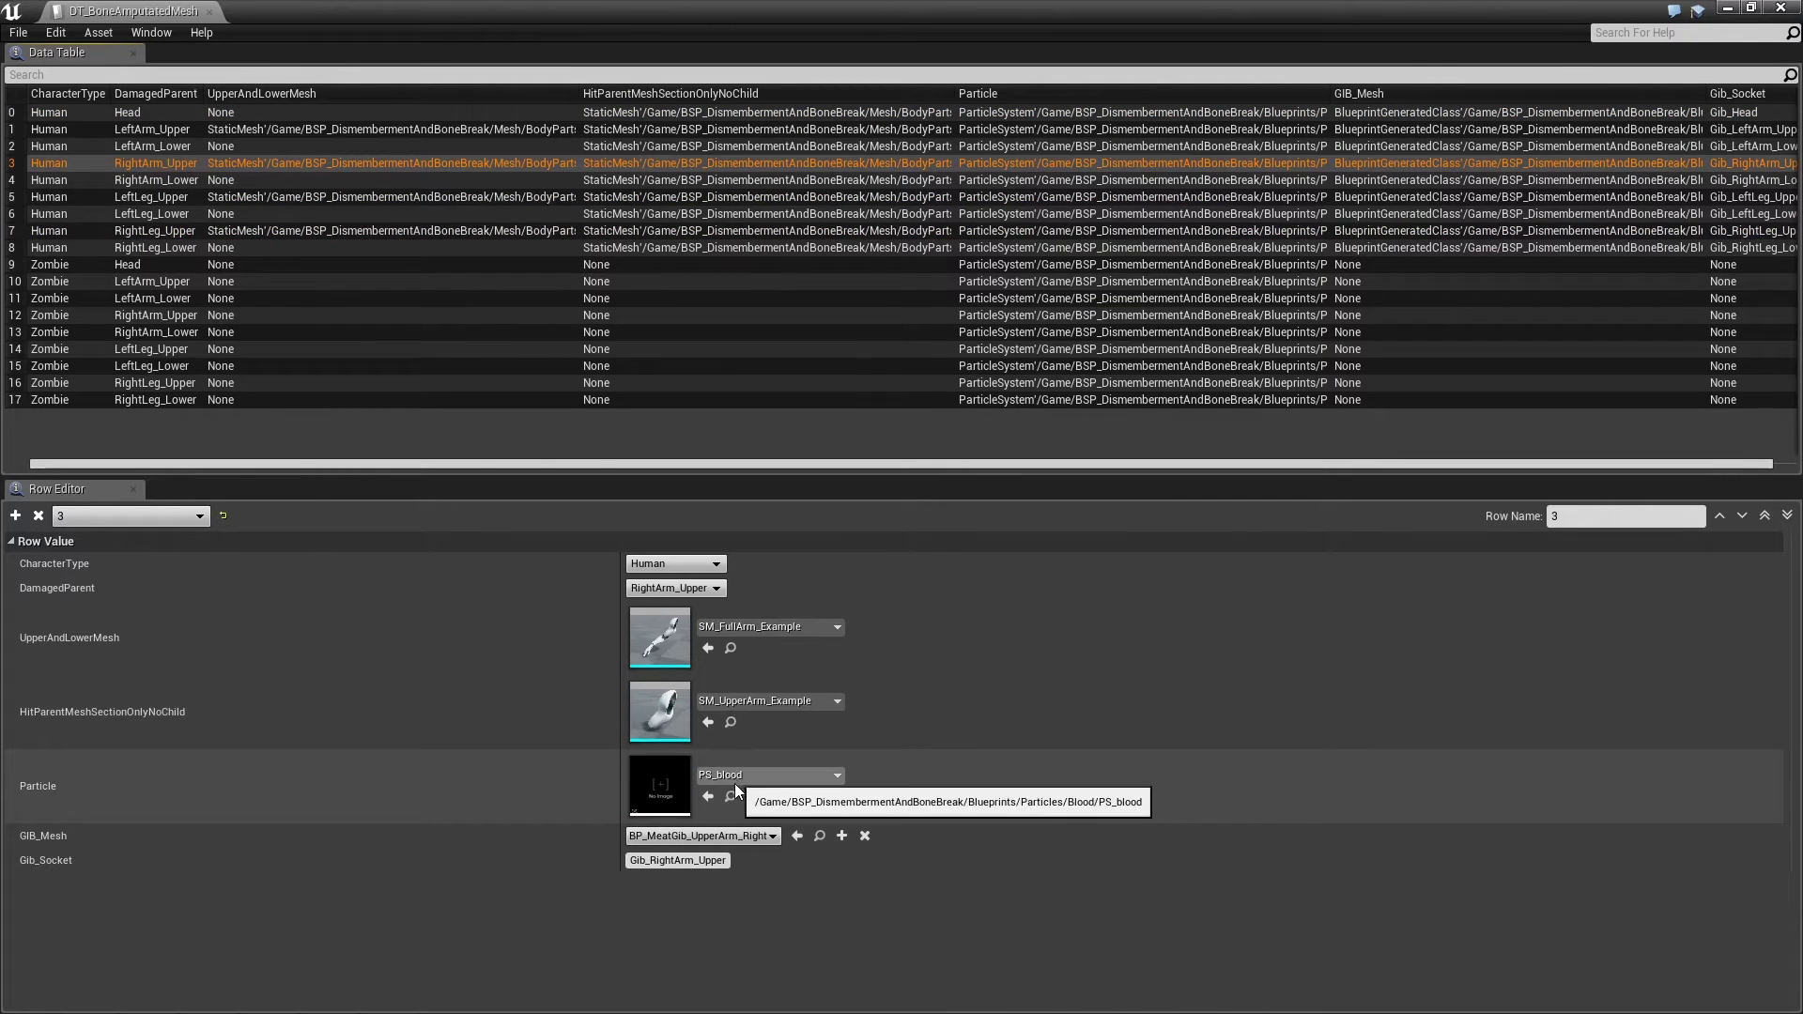
Dock the data table alongside the level editor, and locate and preview the row's PS_blood particle system, closing it after viewing.
drag(168, 11, 396, 7)
click(187, 13)
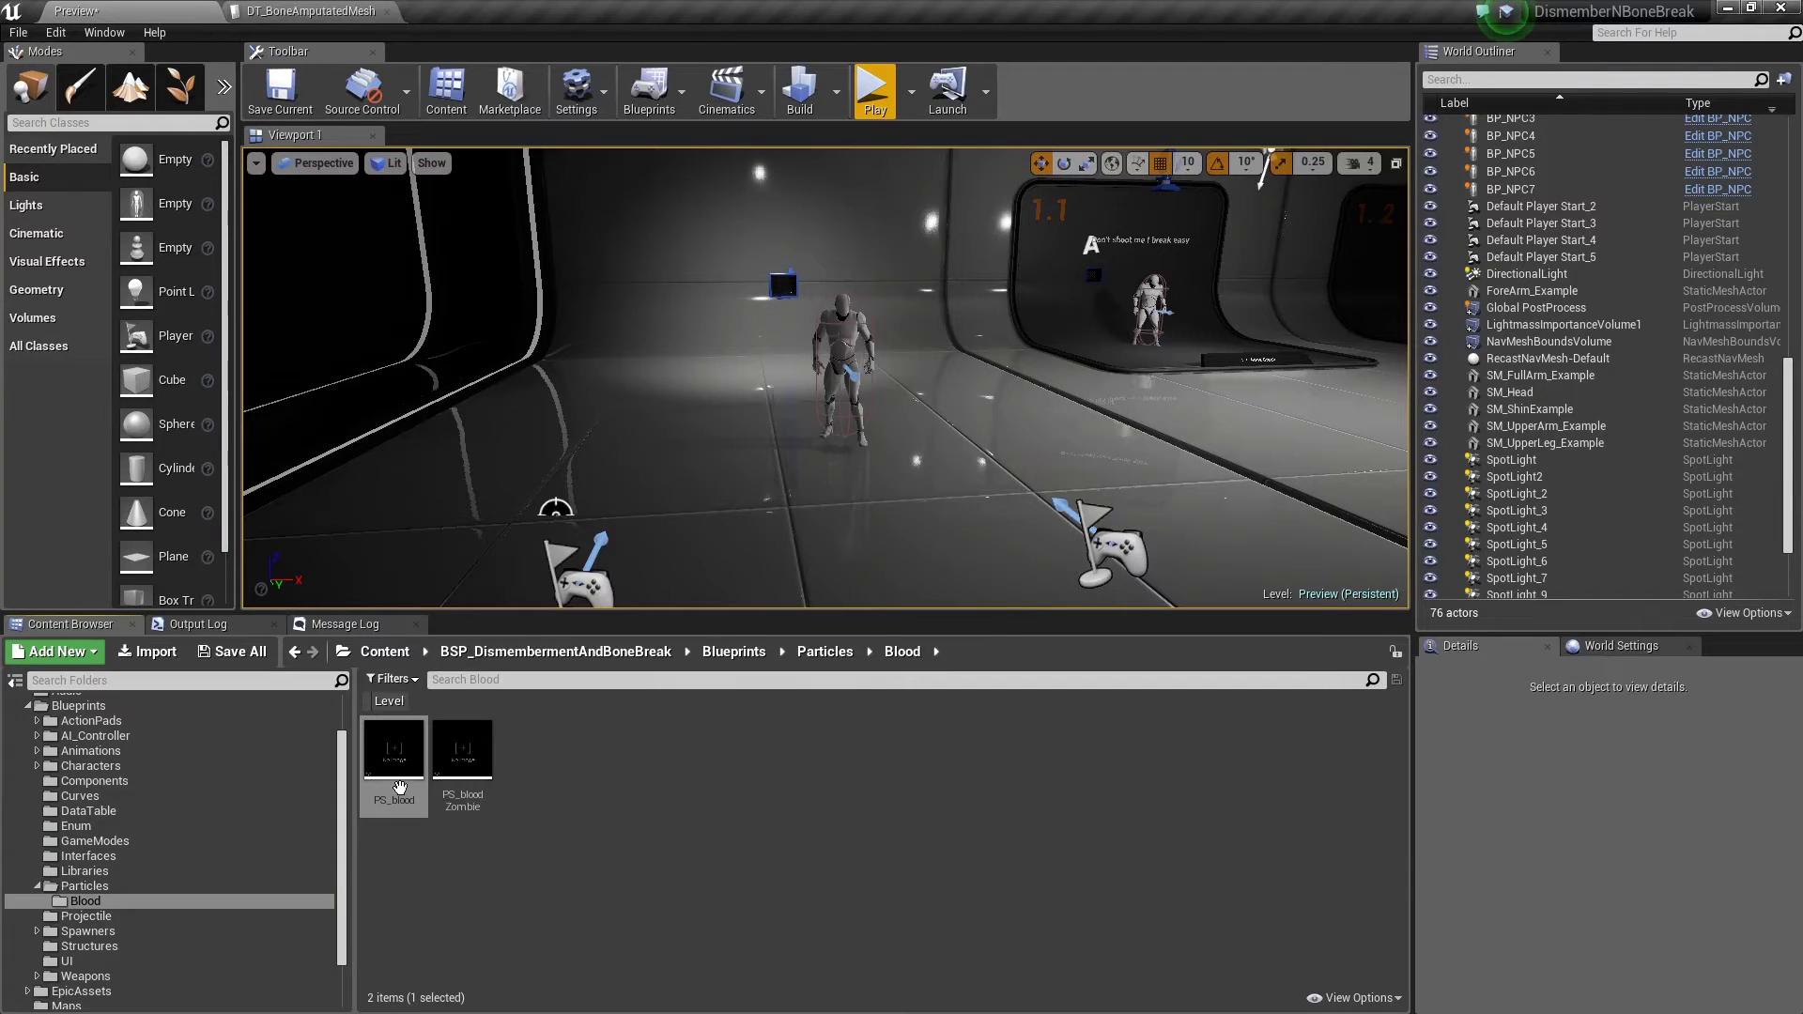
double_click(409, 789)
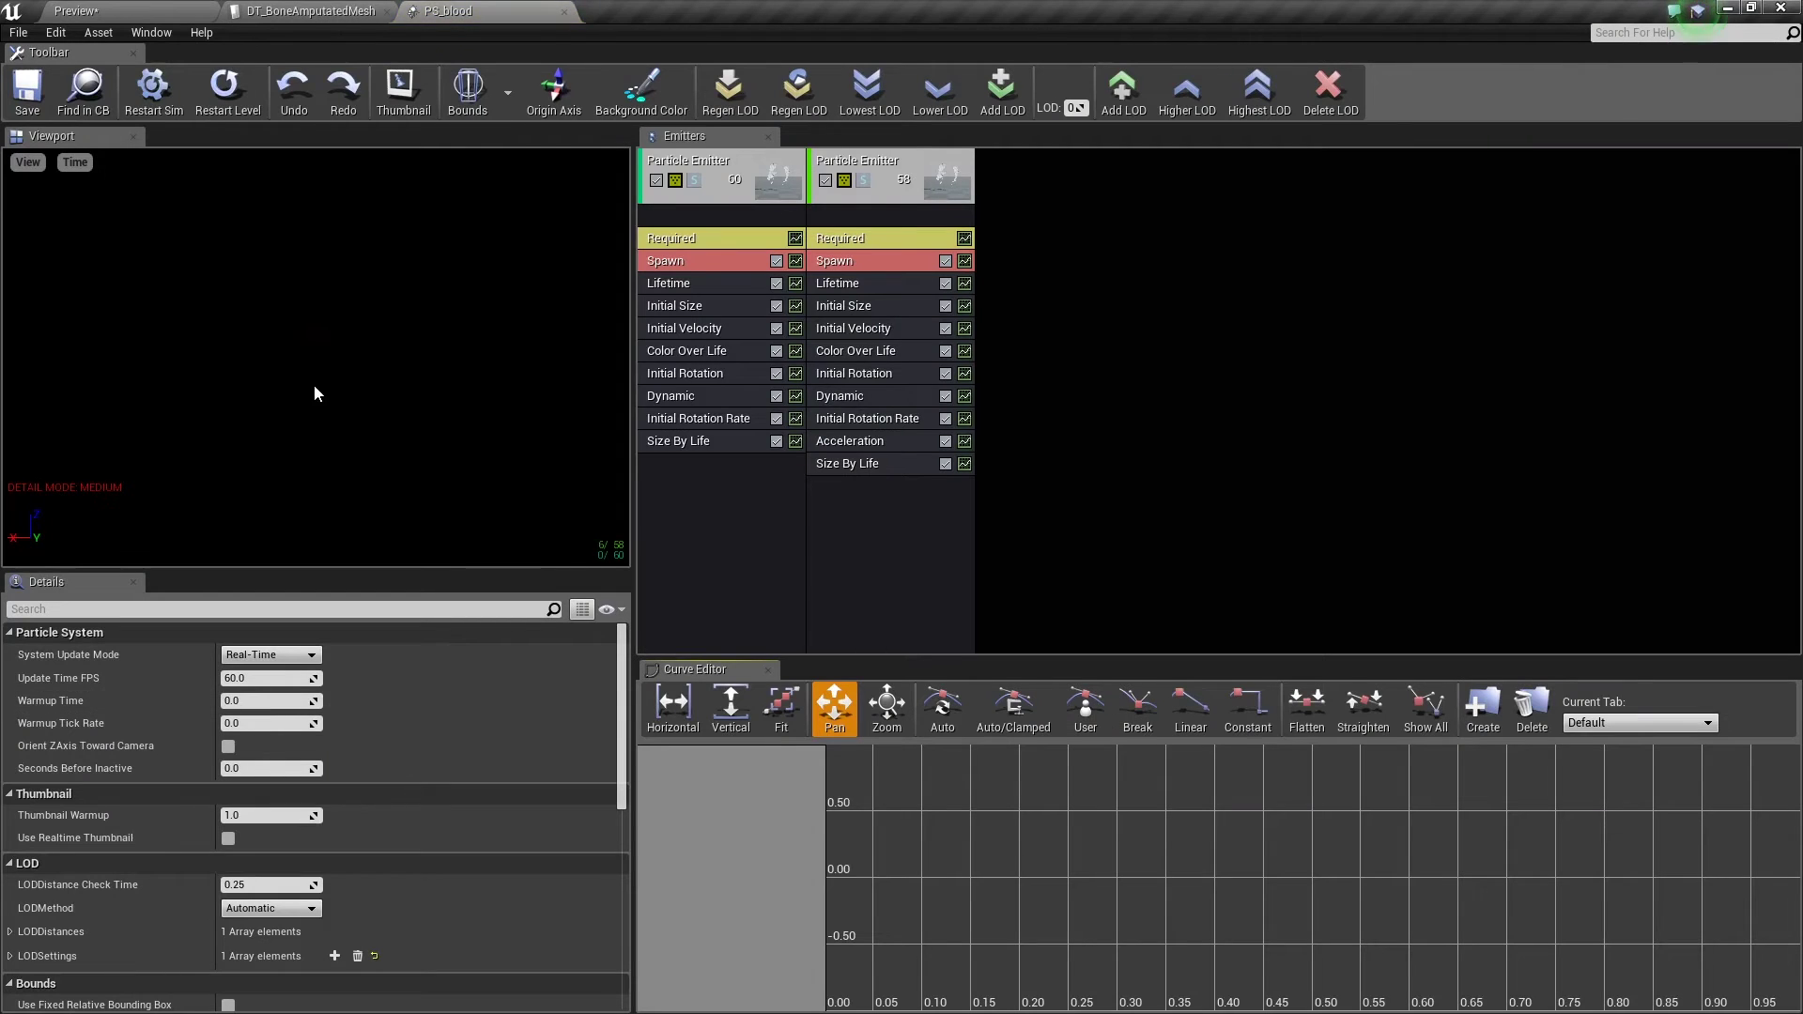
click(560, 17)
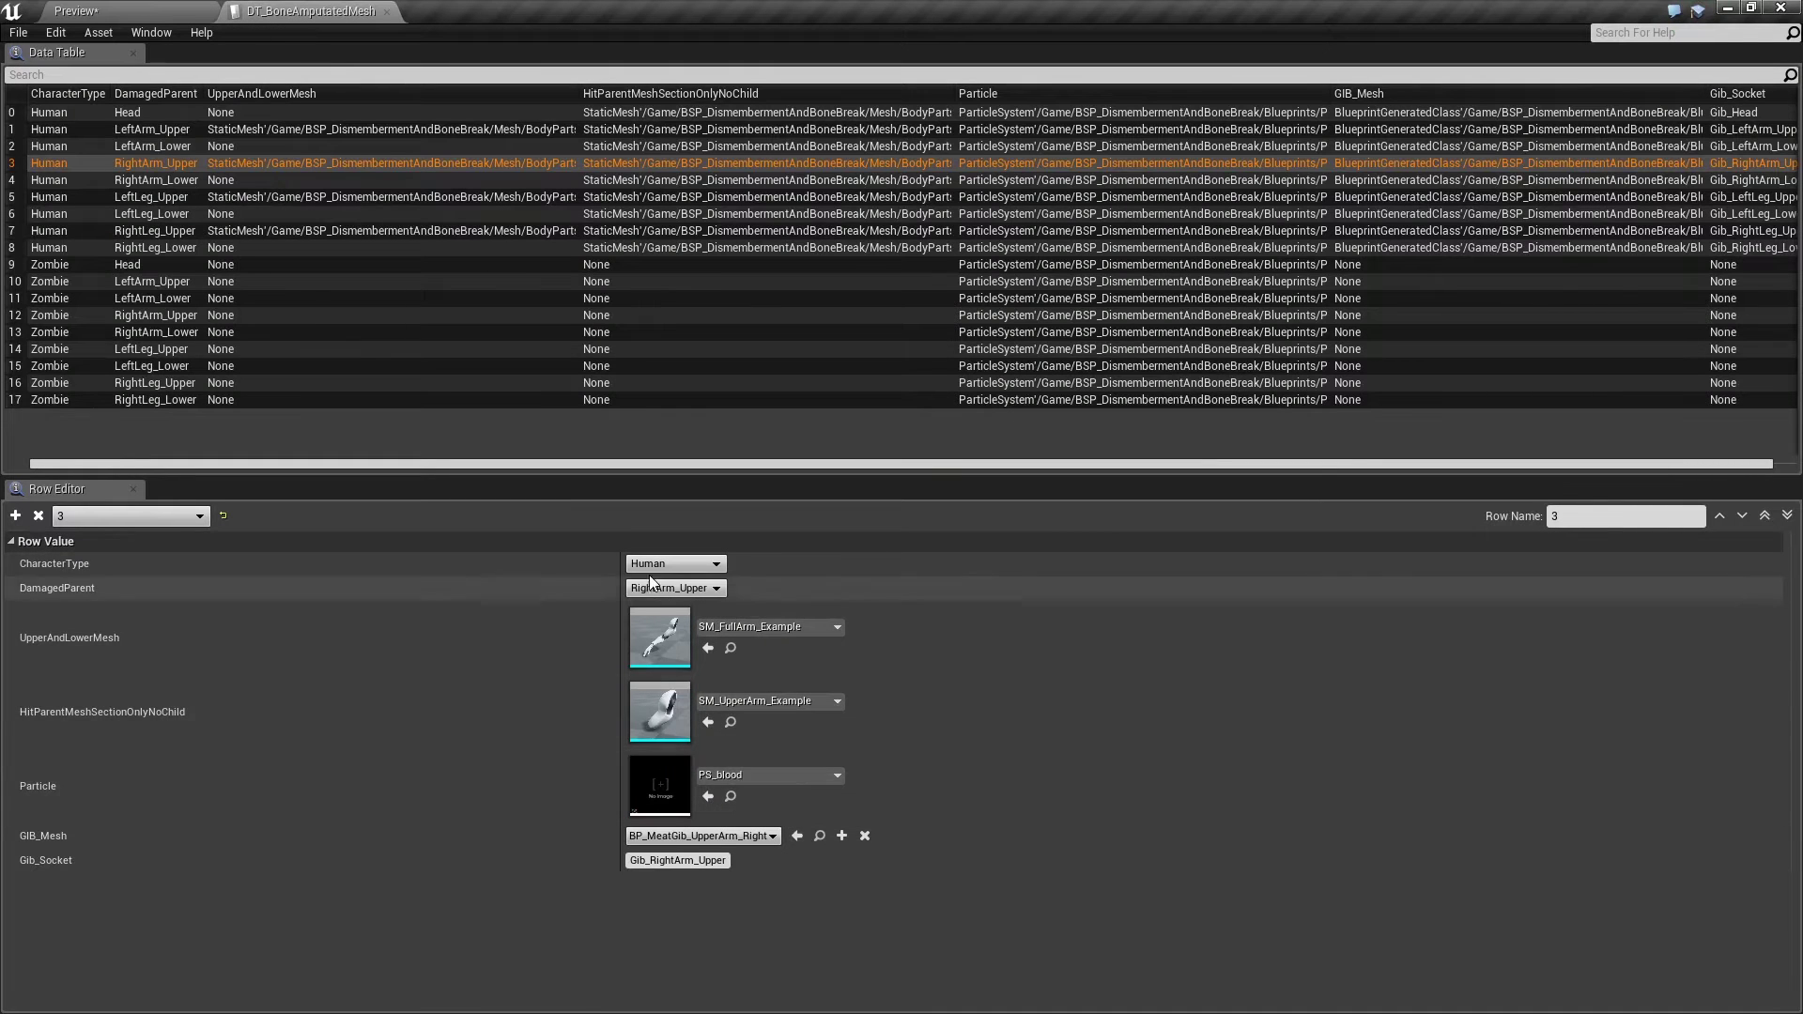
Return to the level editor and show the Particles folder of FXVillesBloodVFXPack.
click(156, 8)
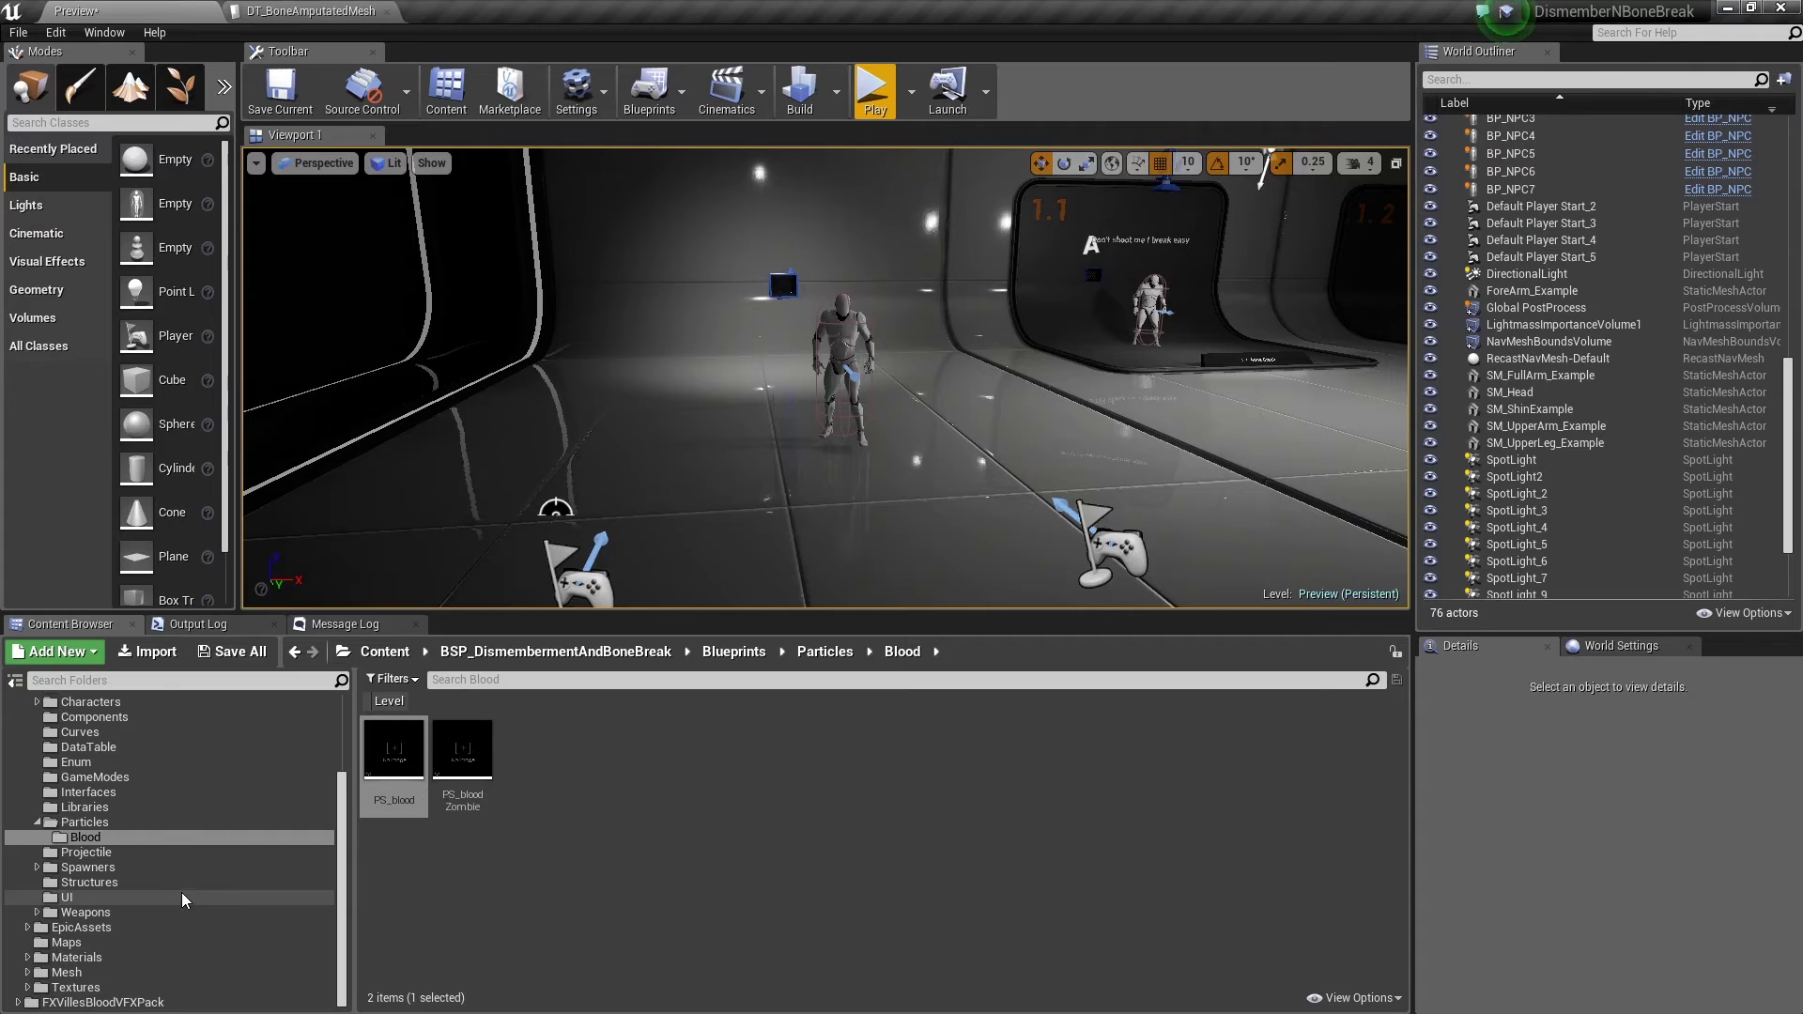
click(10, 1003)
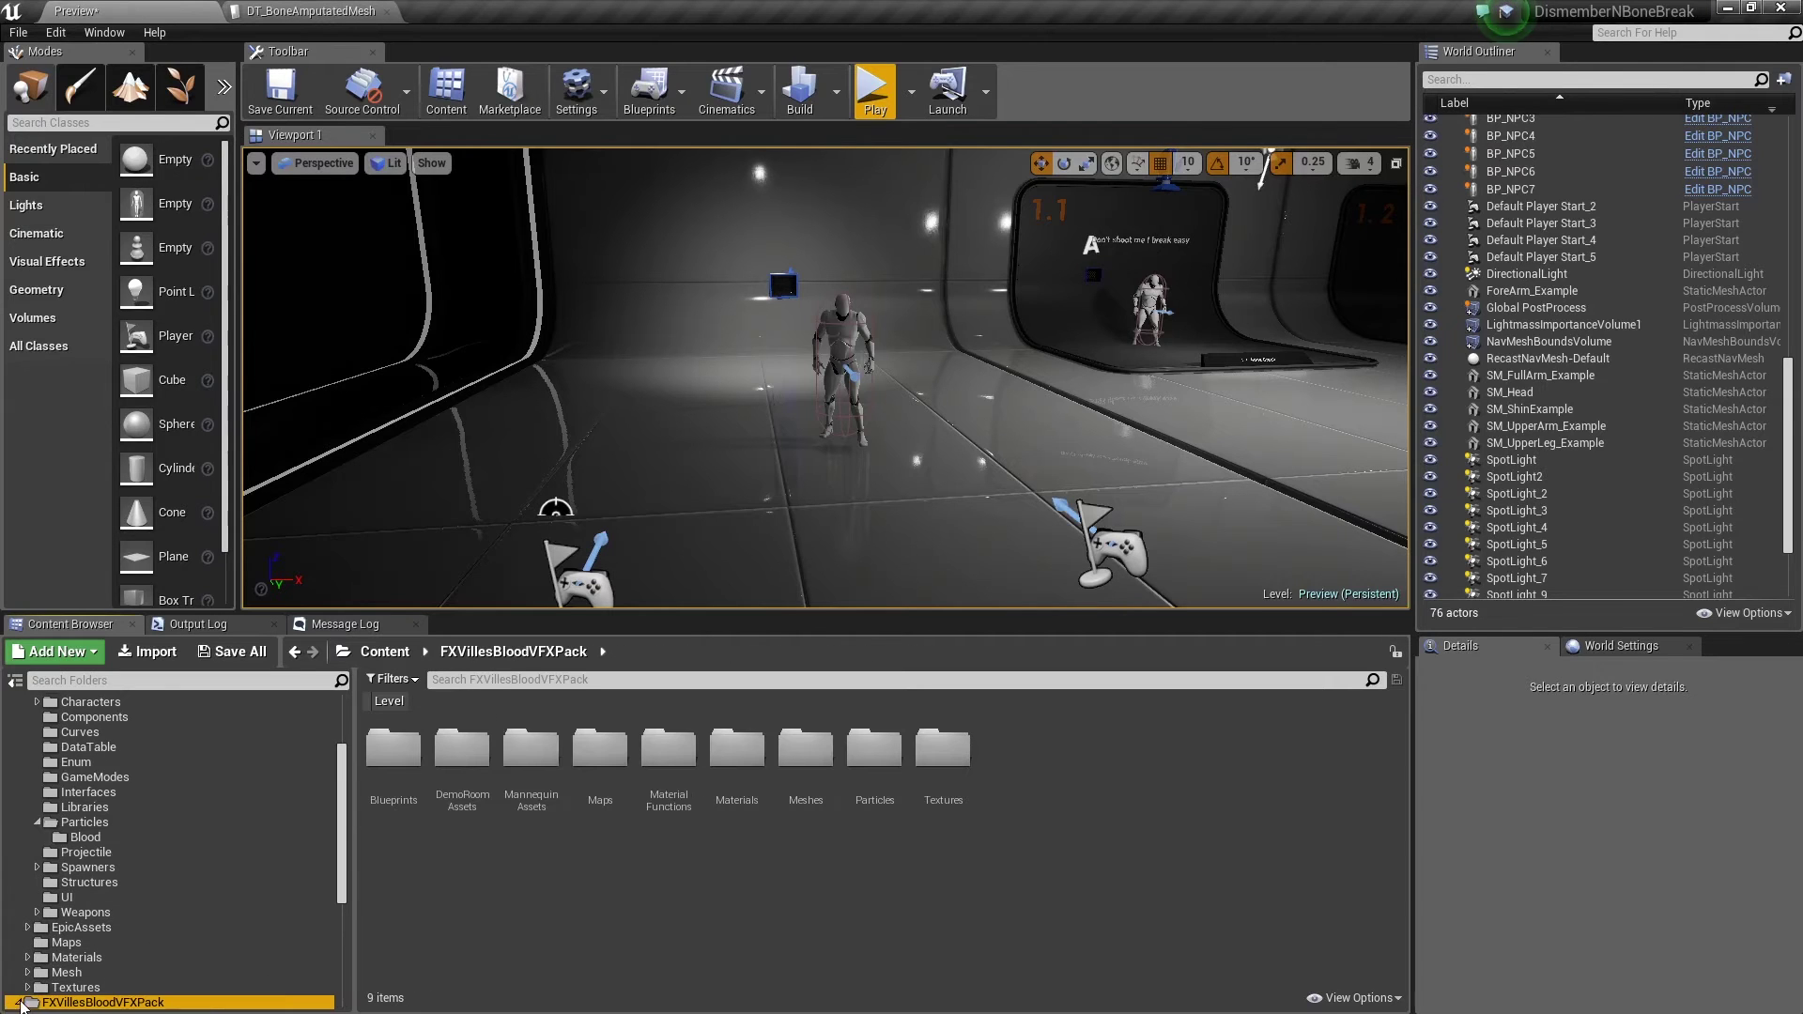
scroll(56, 991, down, 6)
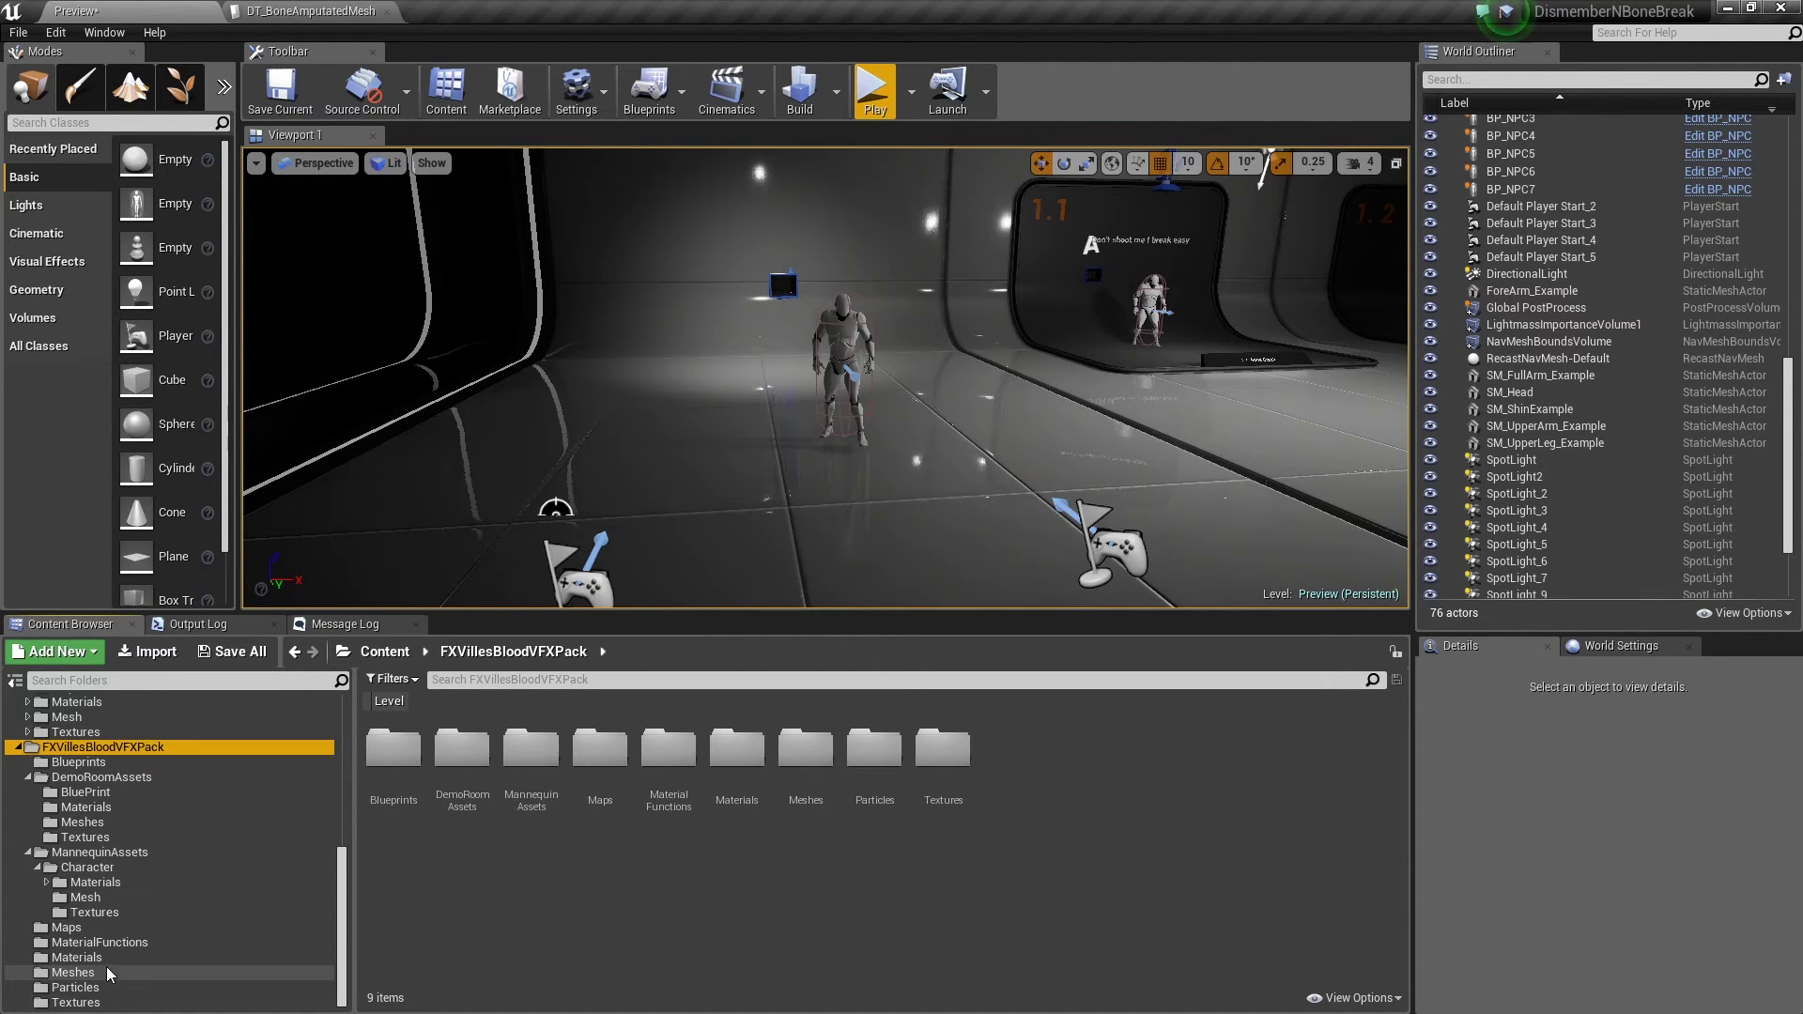
click(111, 987)
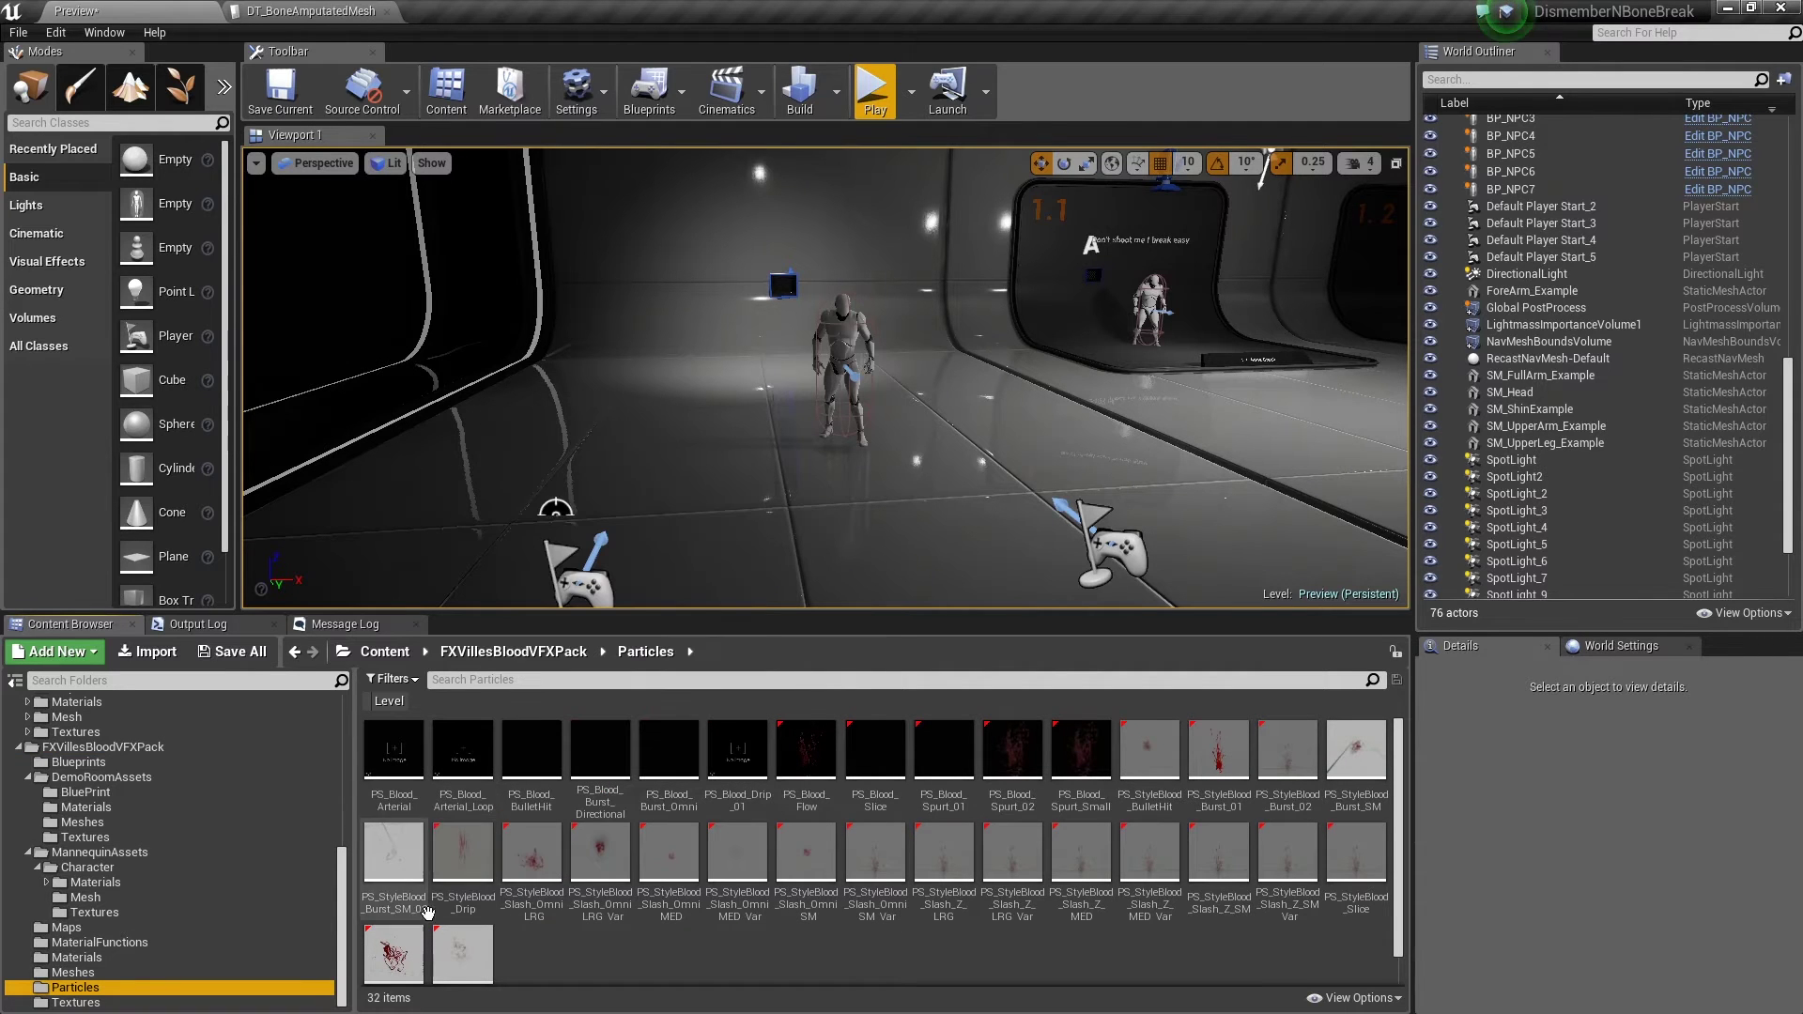
Preview PS_StyleBlood_Swipe by placing it twice on the floor near the NPC, and delete both test emitters.
mouse_move(395, 952)
mouse_down()
mouse_move(491, 552)
mouse_move(810, 427)
mouse_move(753, 441)
mouse_up()
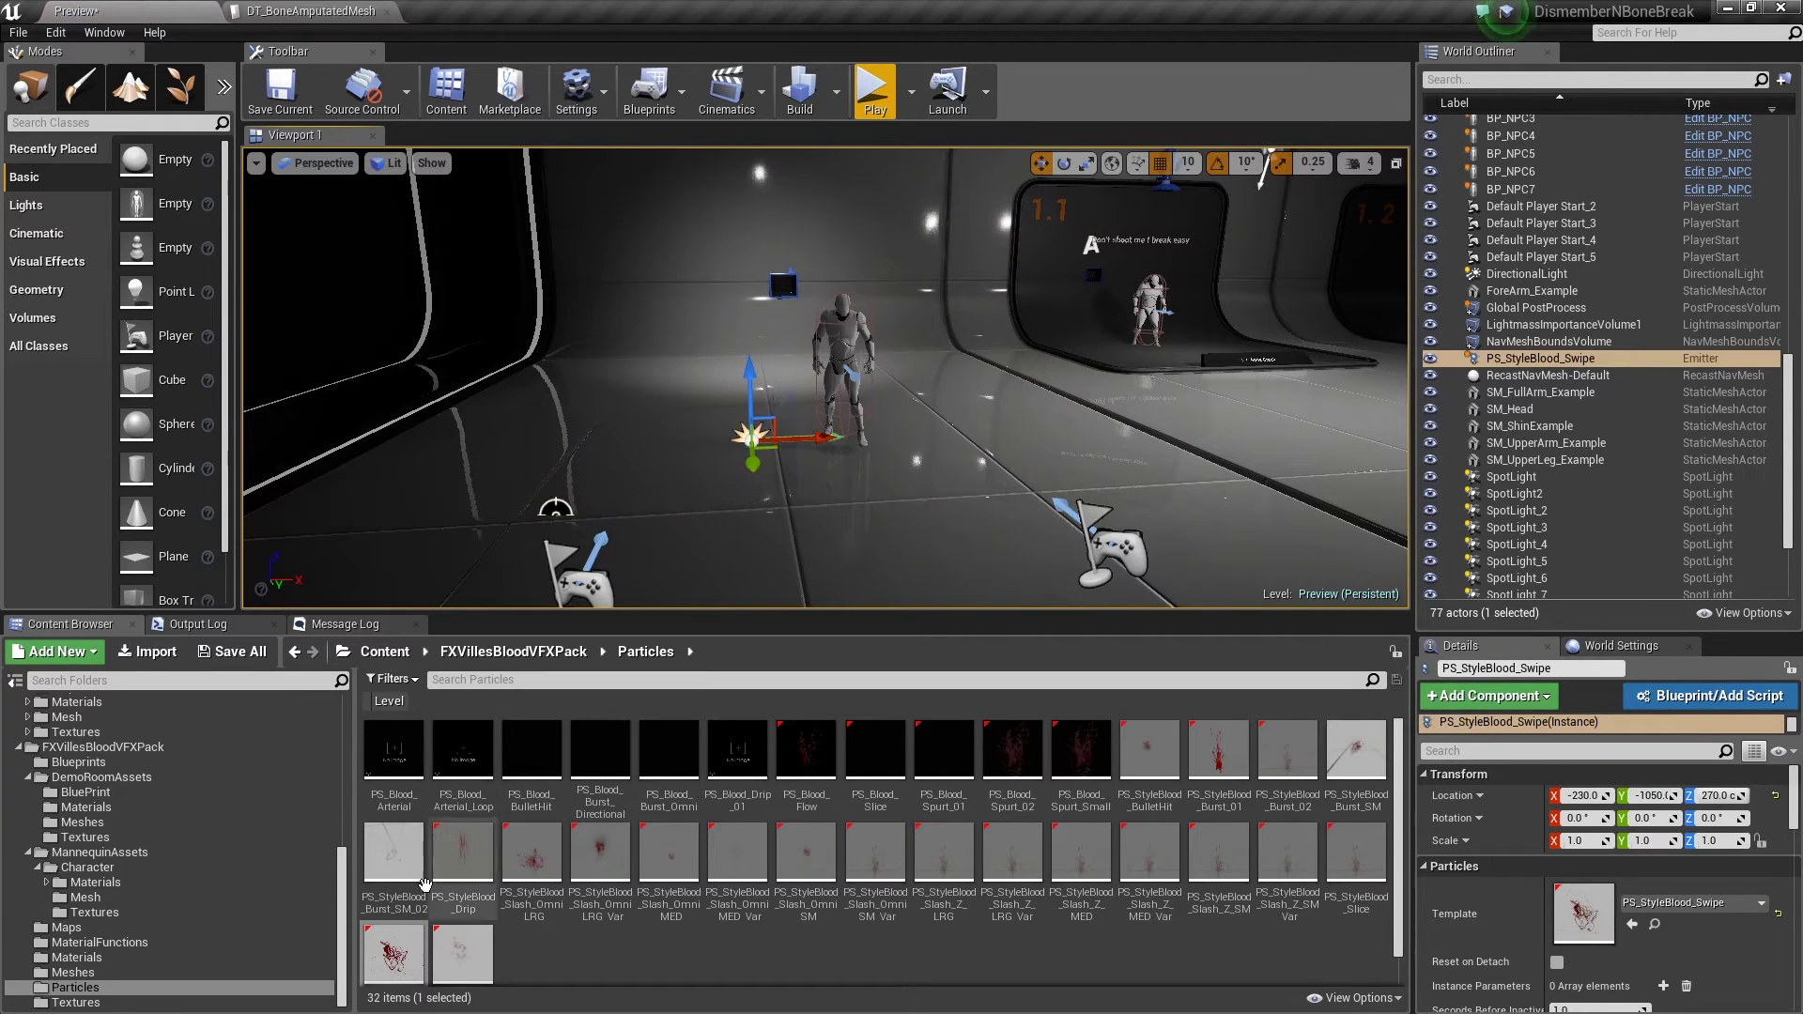
drag(394, 952, 700, 465)
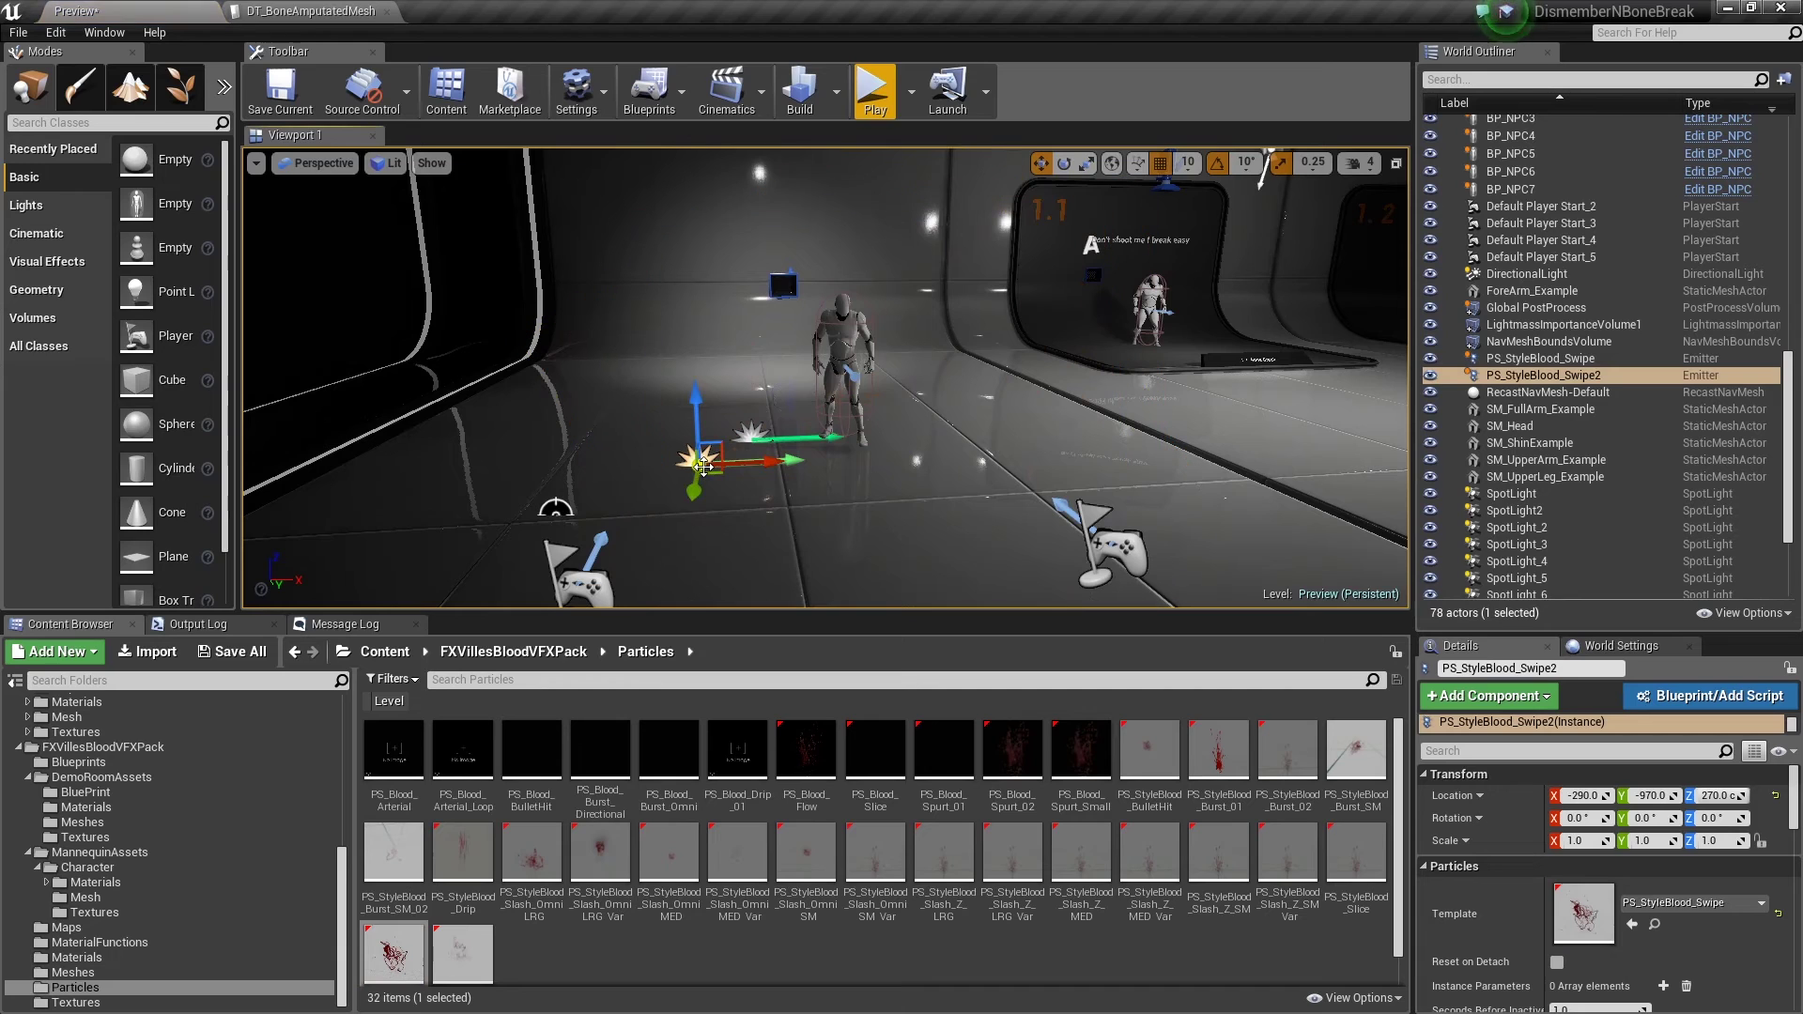
key(Delete)
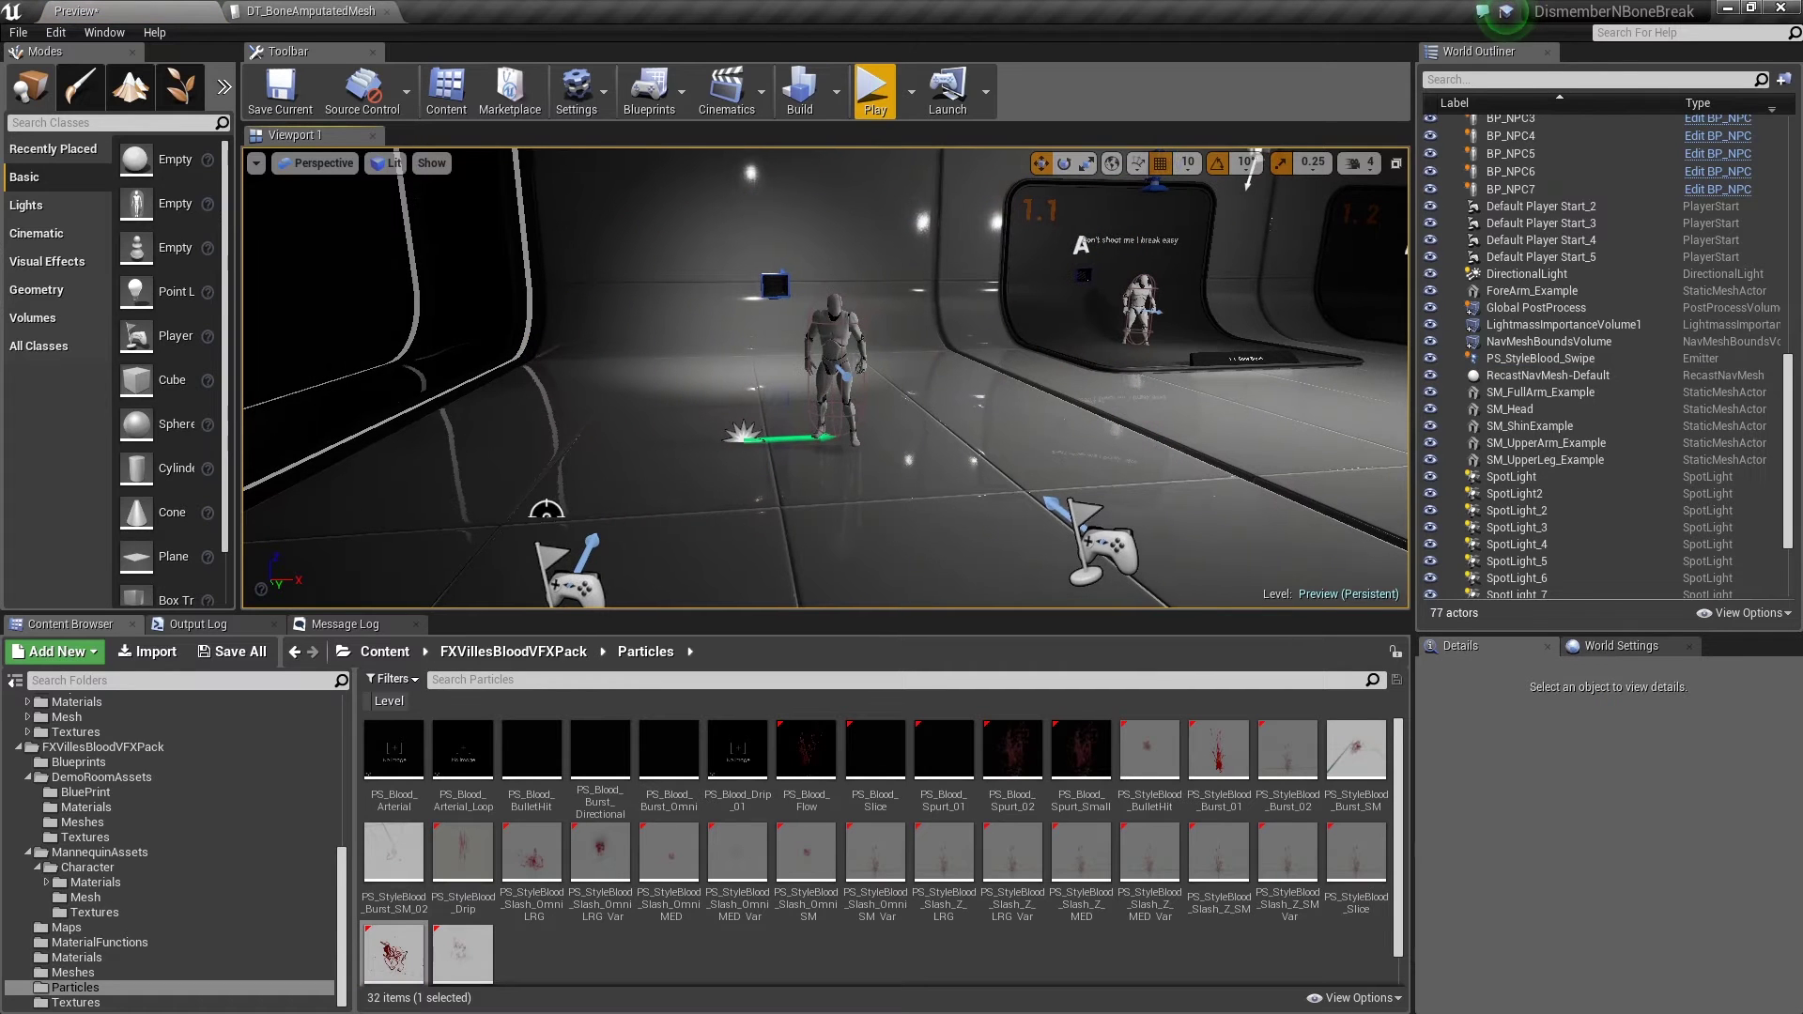
click(742, 432)
key(Delete)
Set the Particle of the Human RightArm_Upper row to the selected PS_StyleBlood_Swipe, and return to the level editor.
click(313, 13)
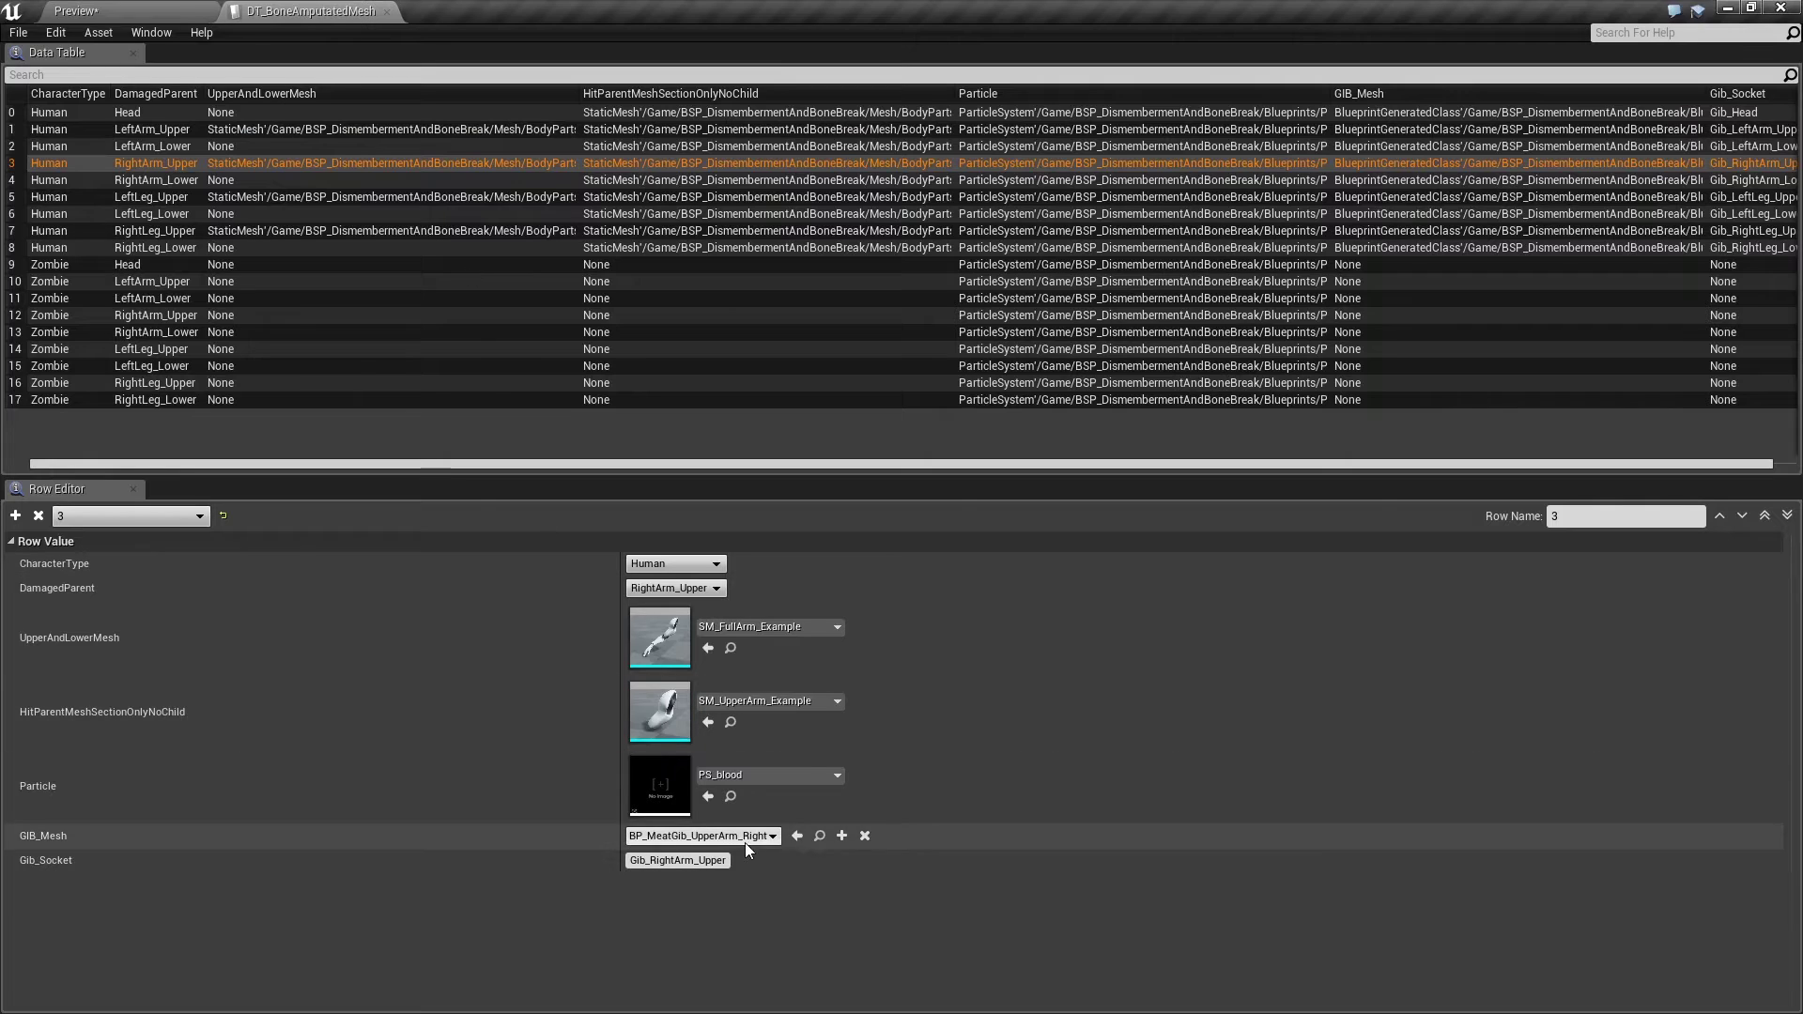
click(710, 797)
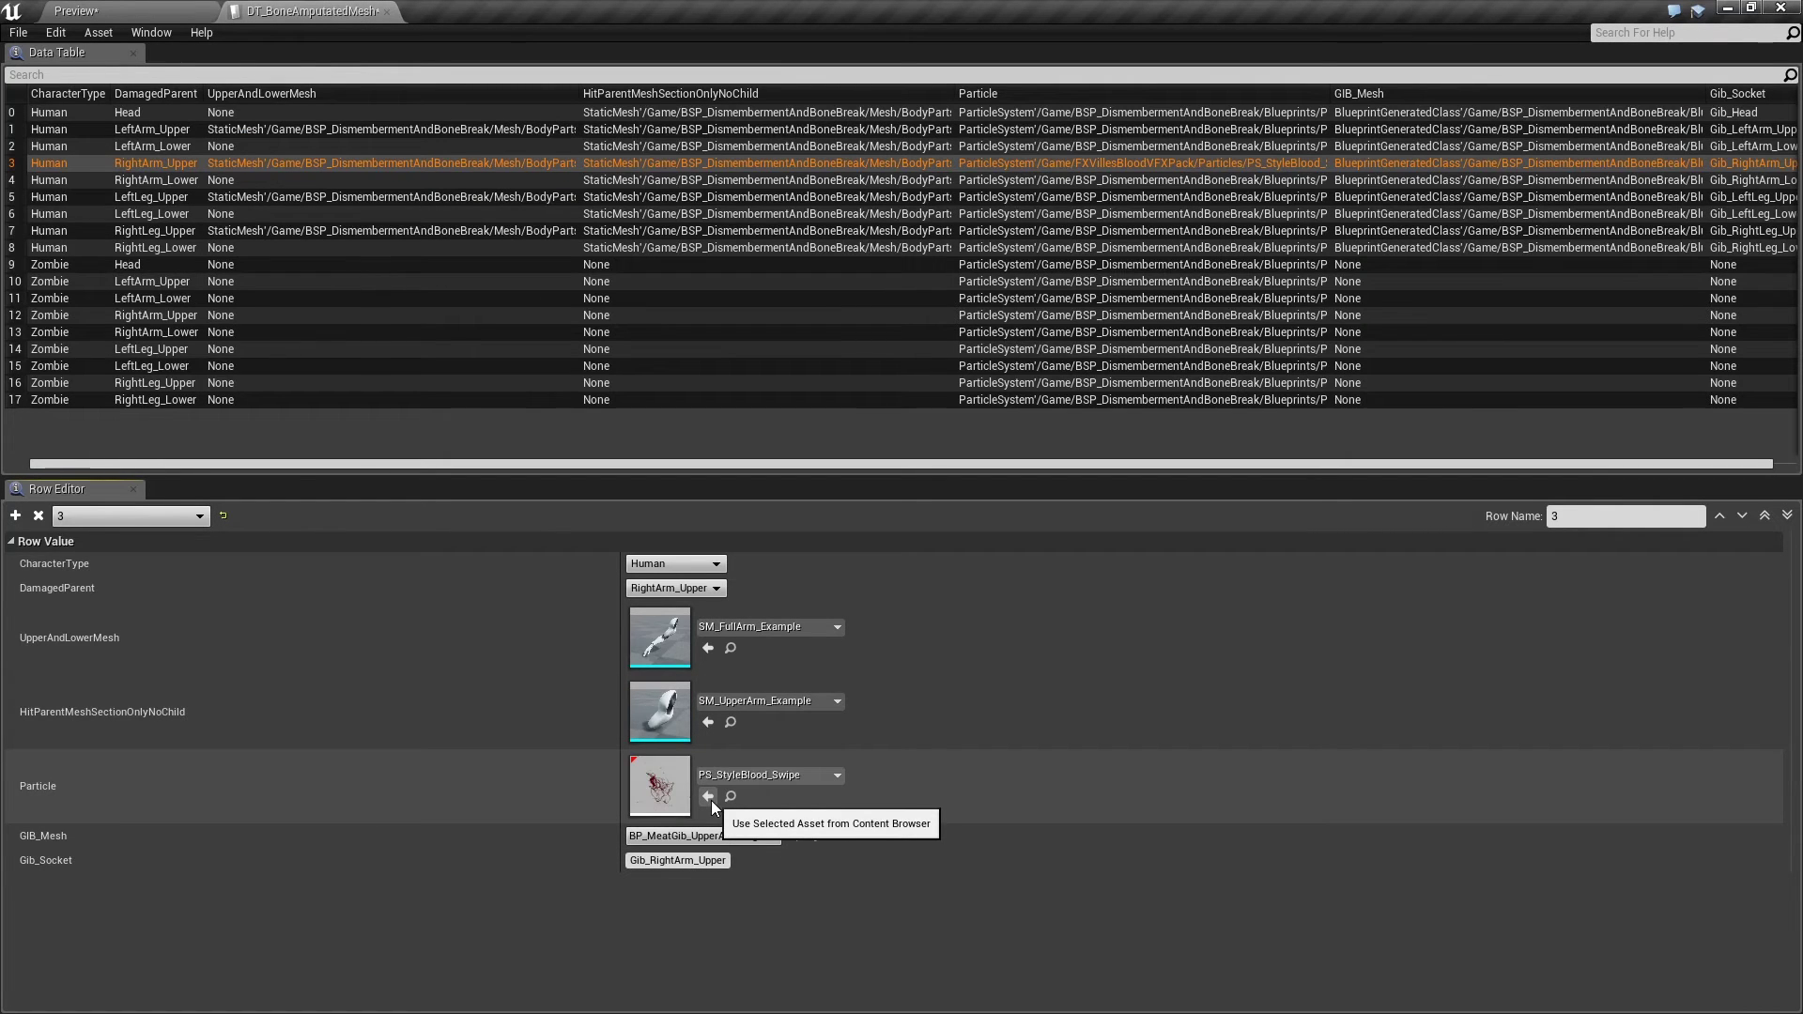
click(169, 9)
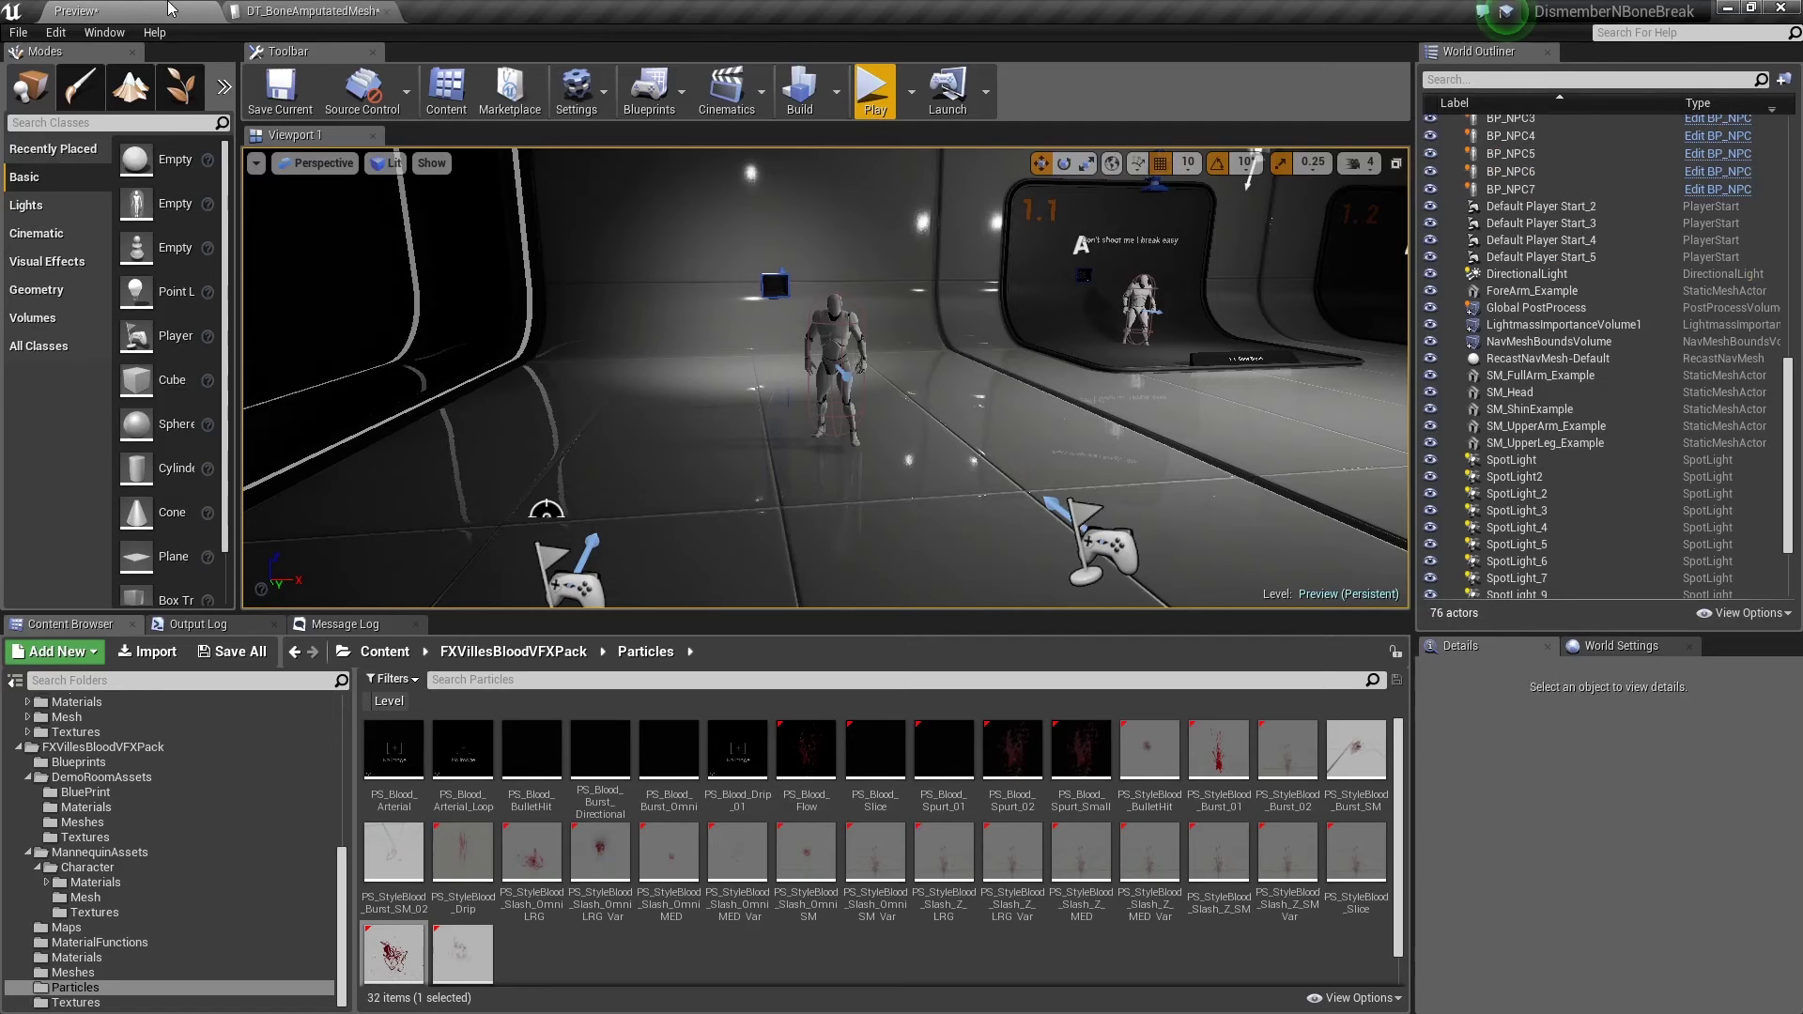
Play the level, shoot the NPC's right upper arm with the Rifle to test its blood effect, and stop playing.
click(874, 91)
key(1)
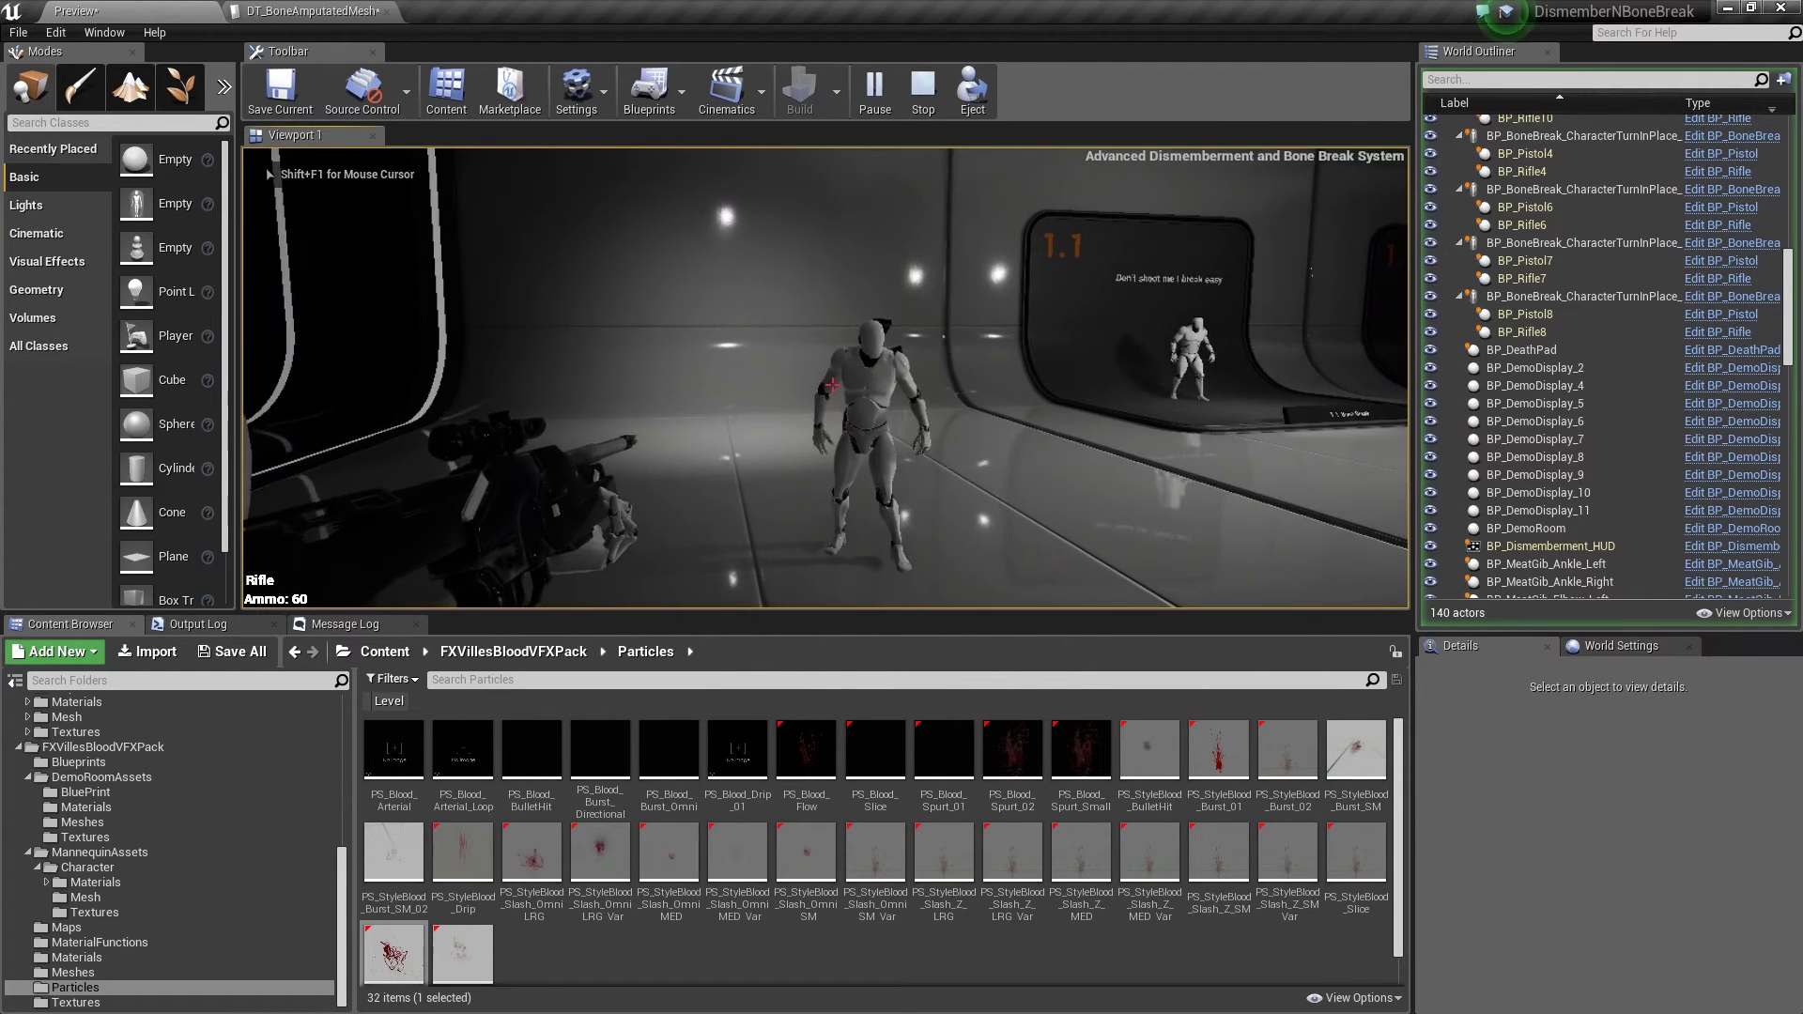
click(832, 385)
click(832, 385)
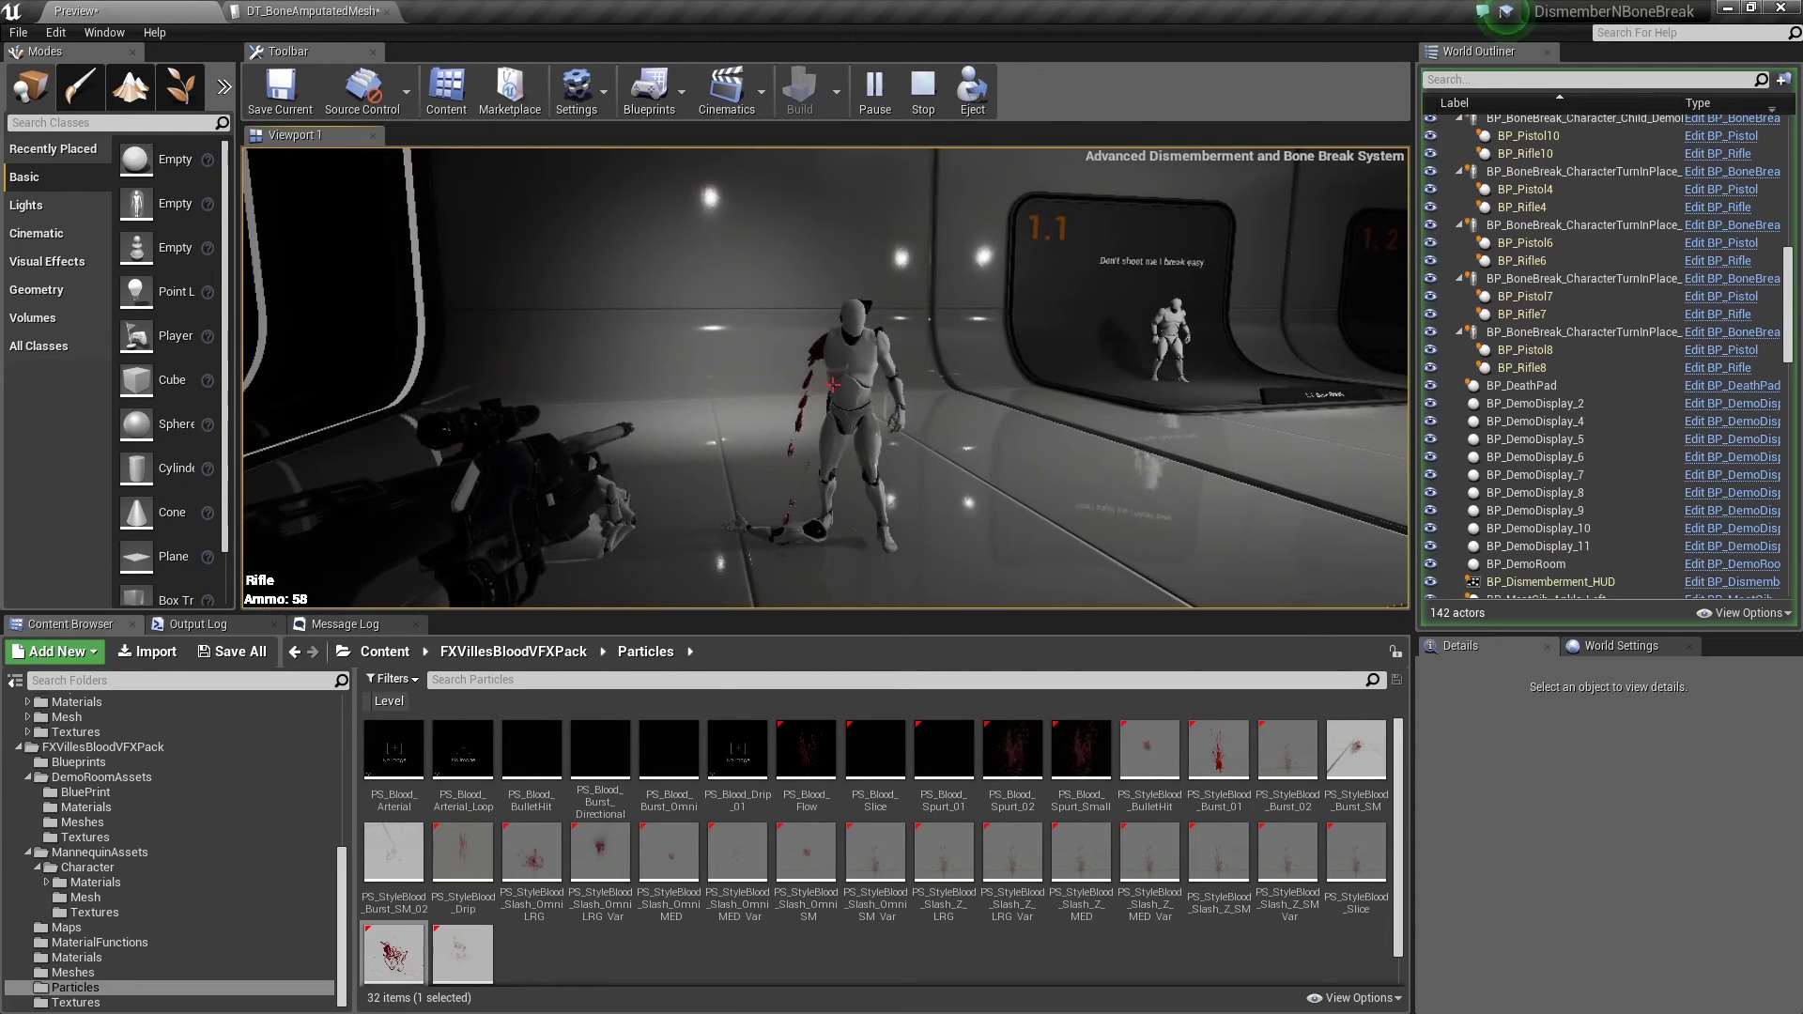
right_click(832, 385)
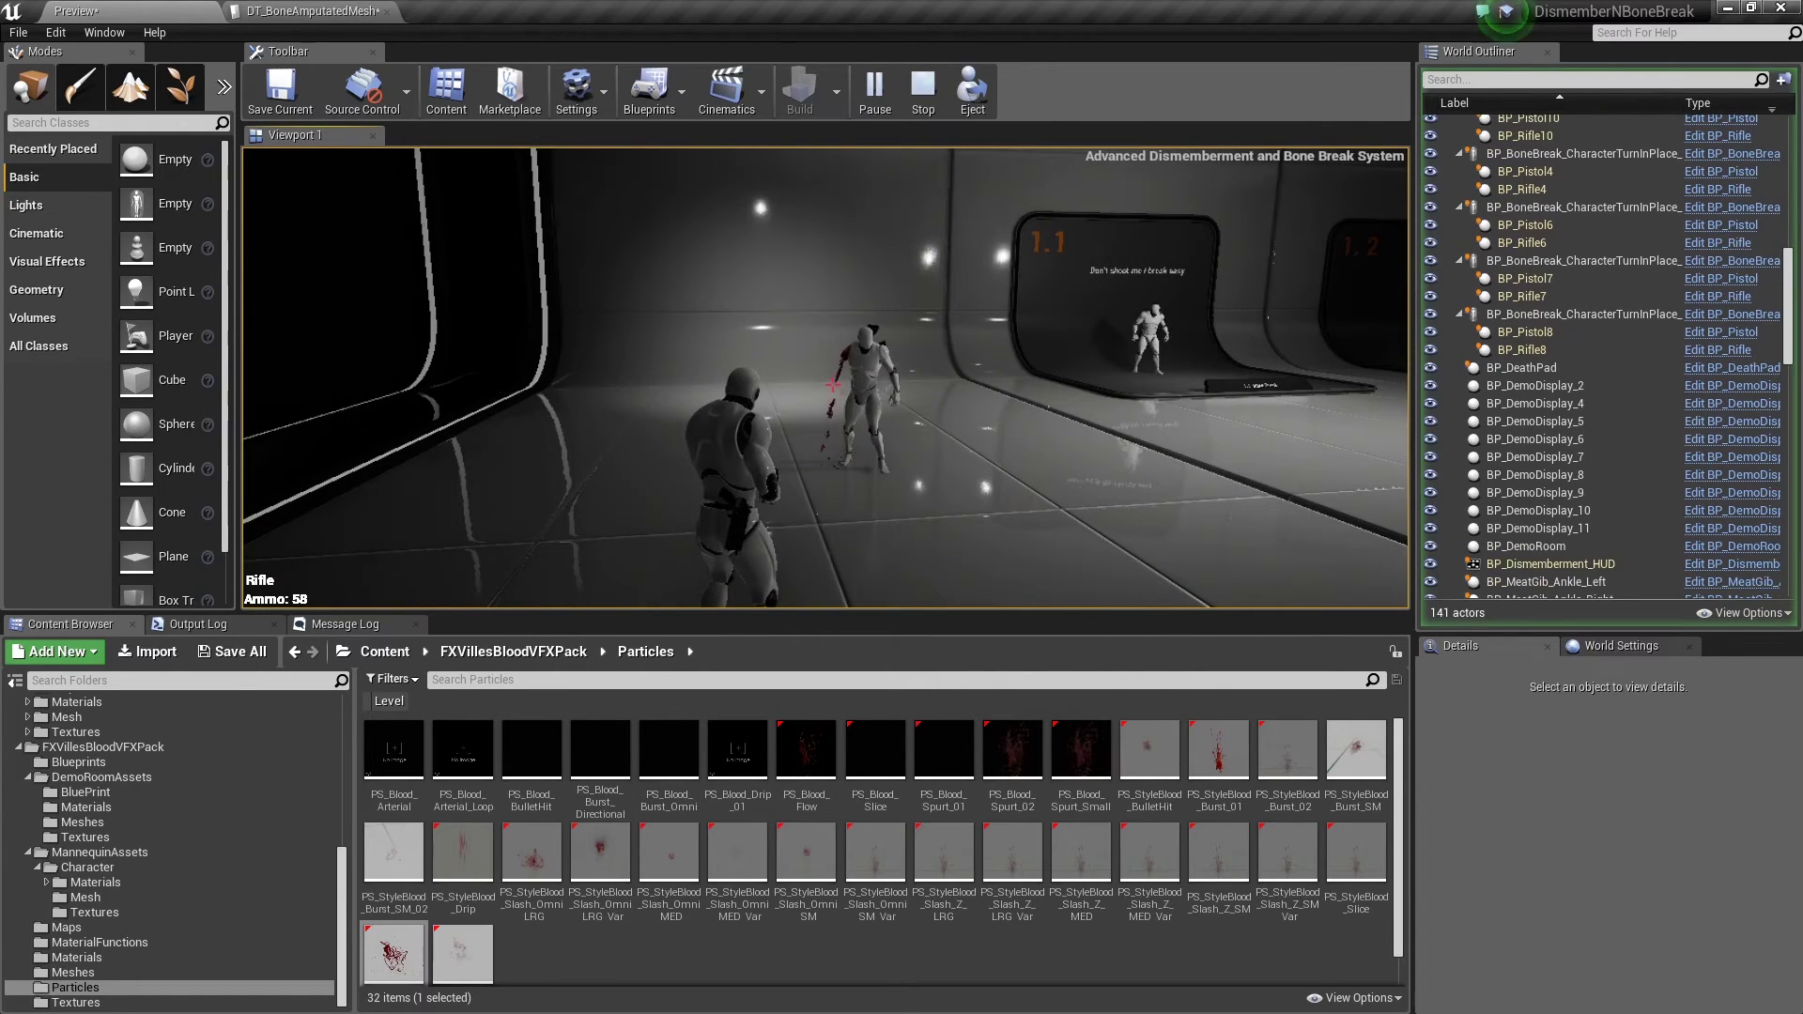
key(Escape)
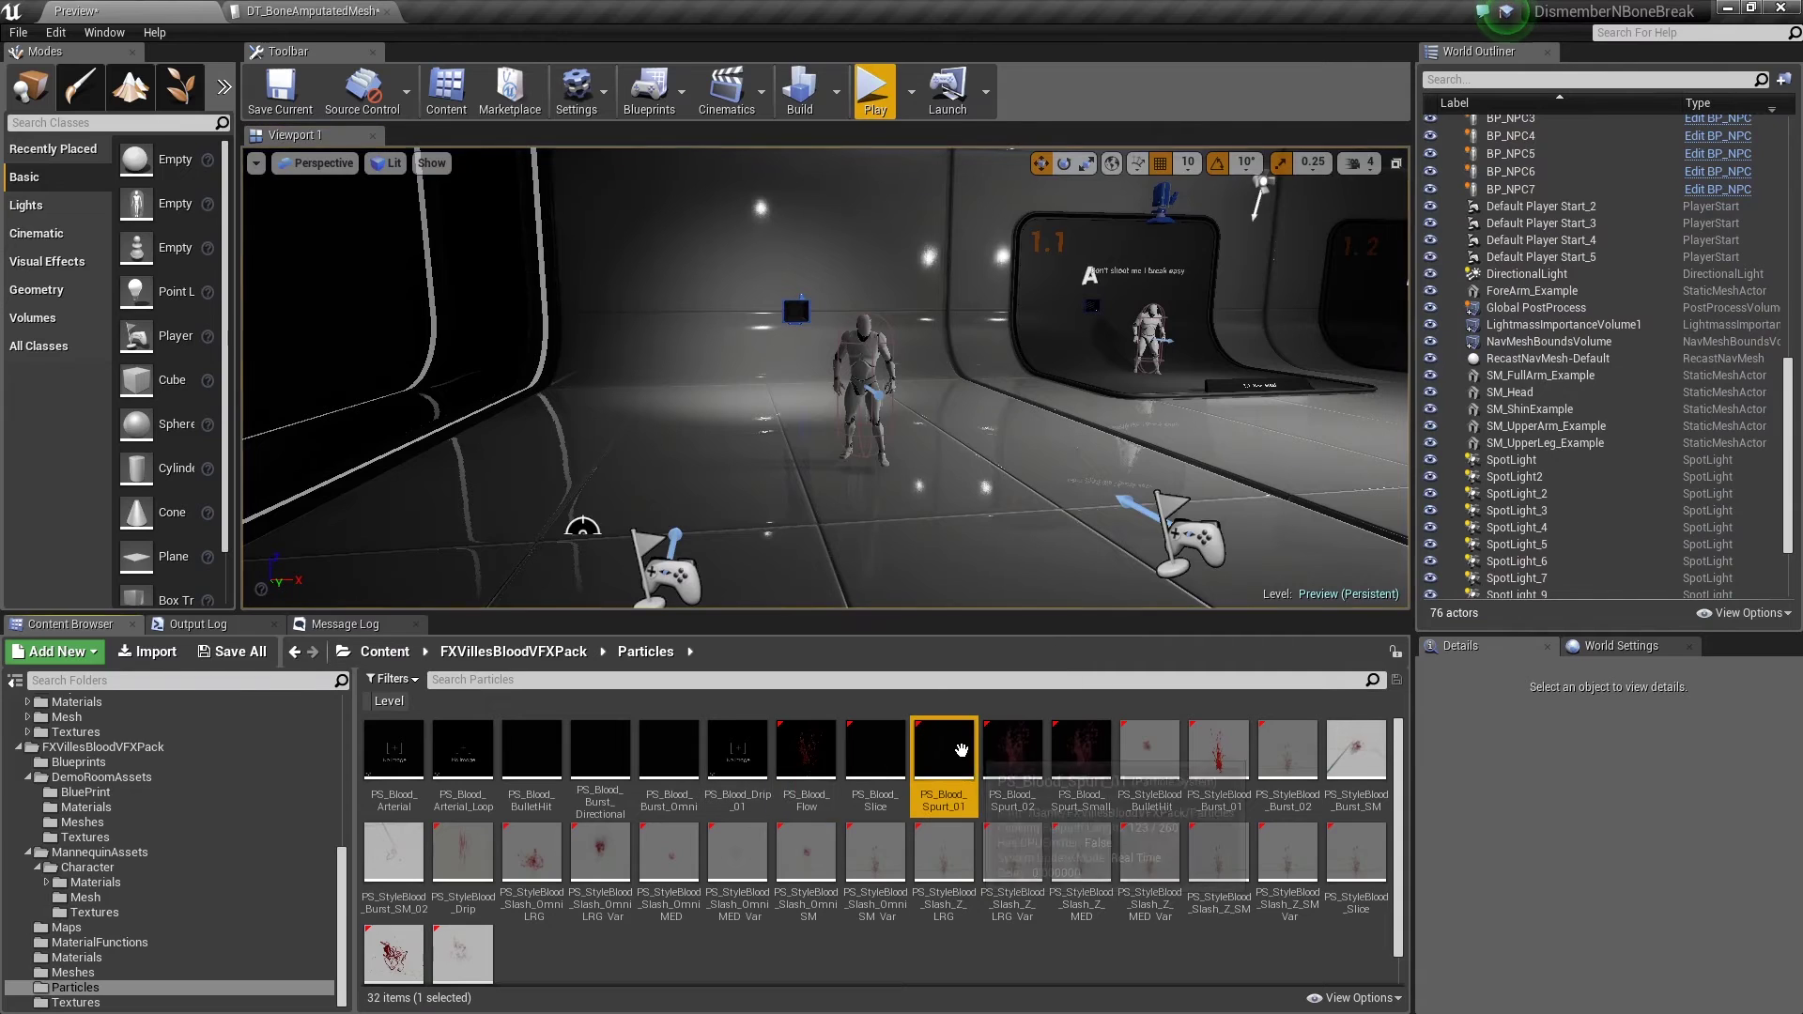
Examine the pack's burst and slash particles and preview PS_Blood_Arterial_Loop in the level, deleting the test emitter.
click(668, 854)
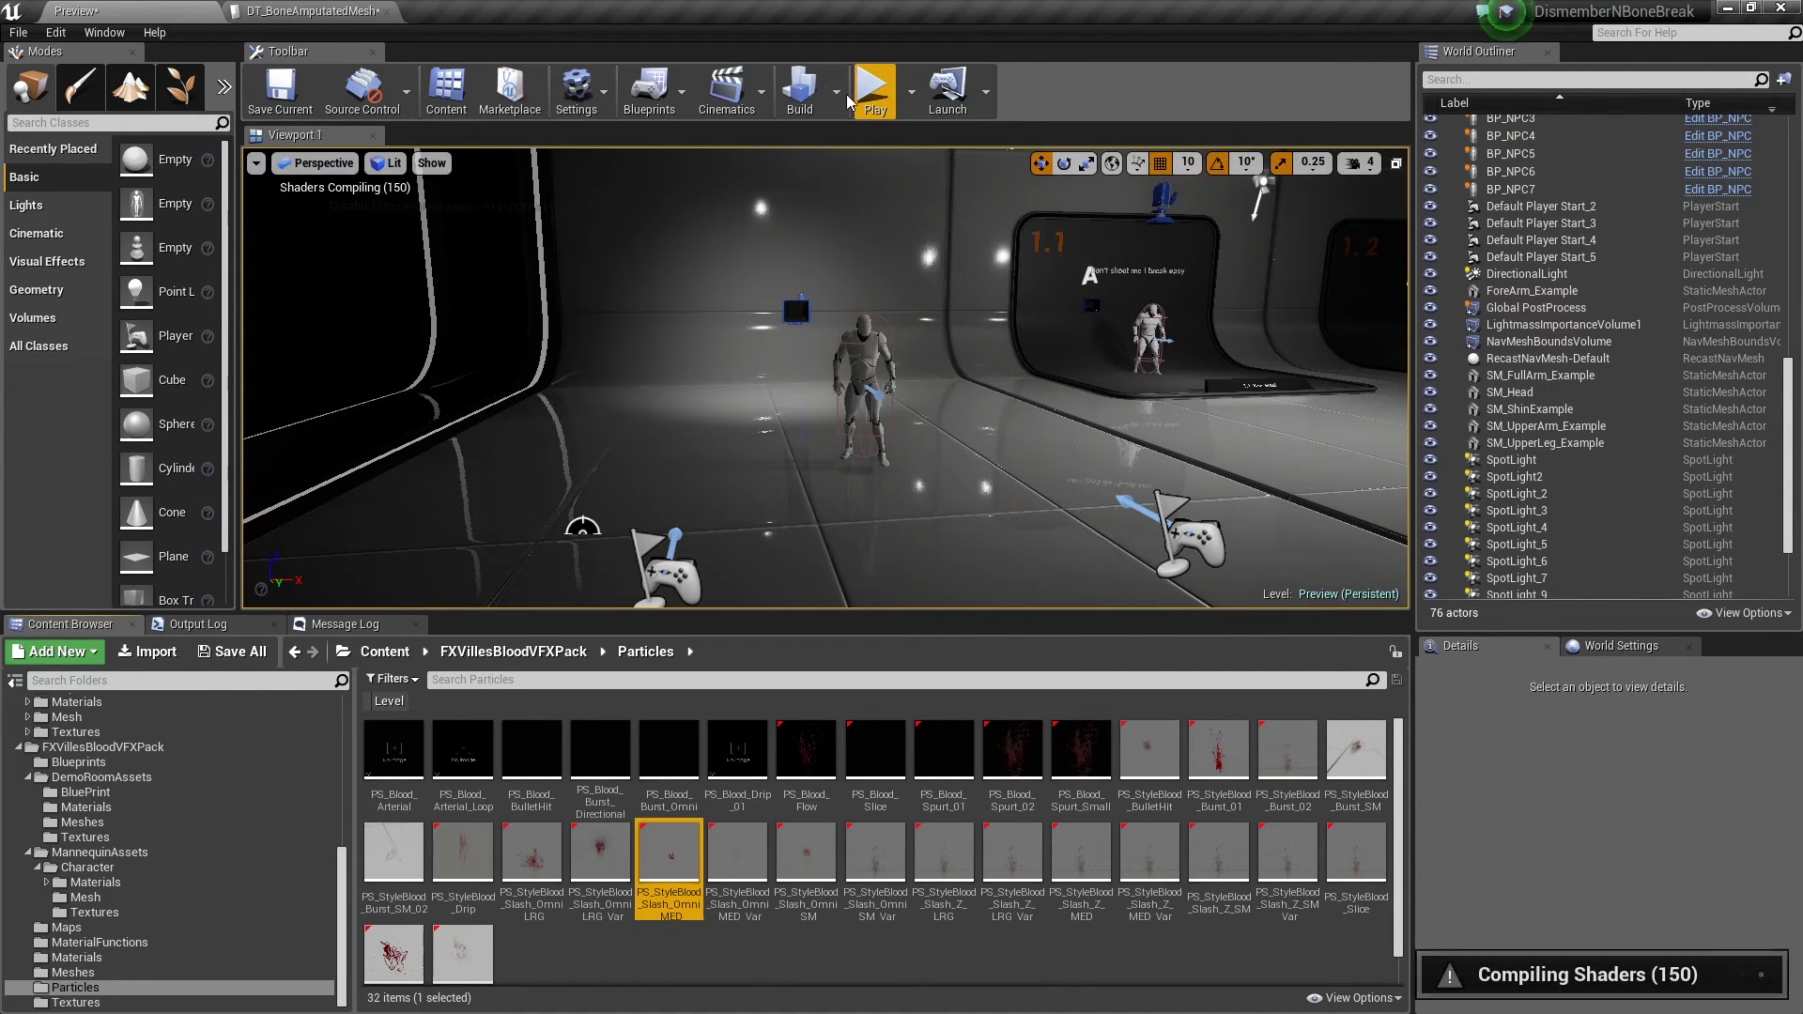
click(1217, 757)
click(357, 9)
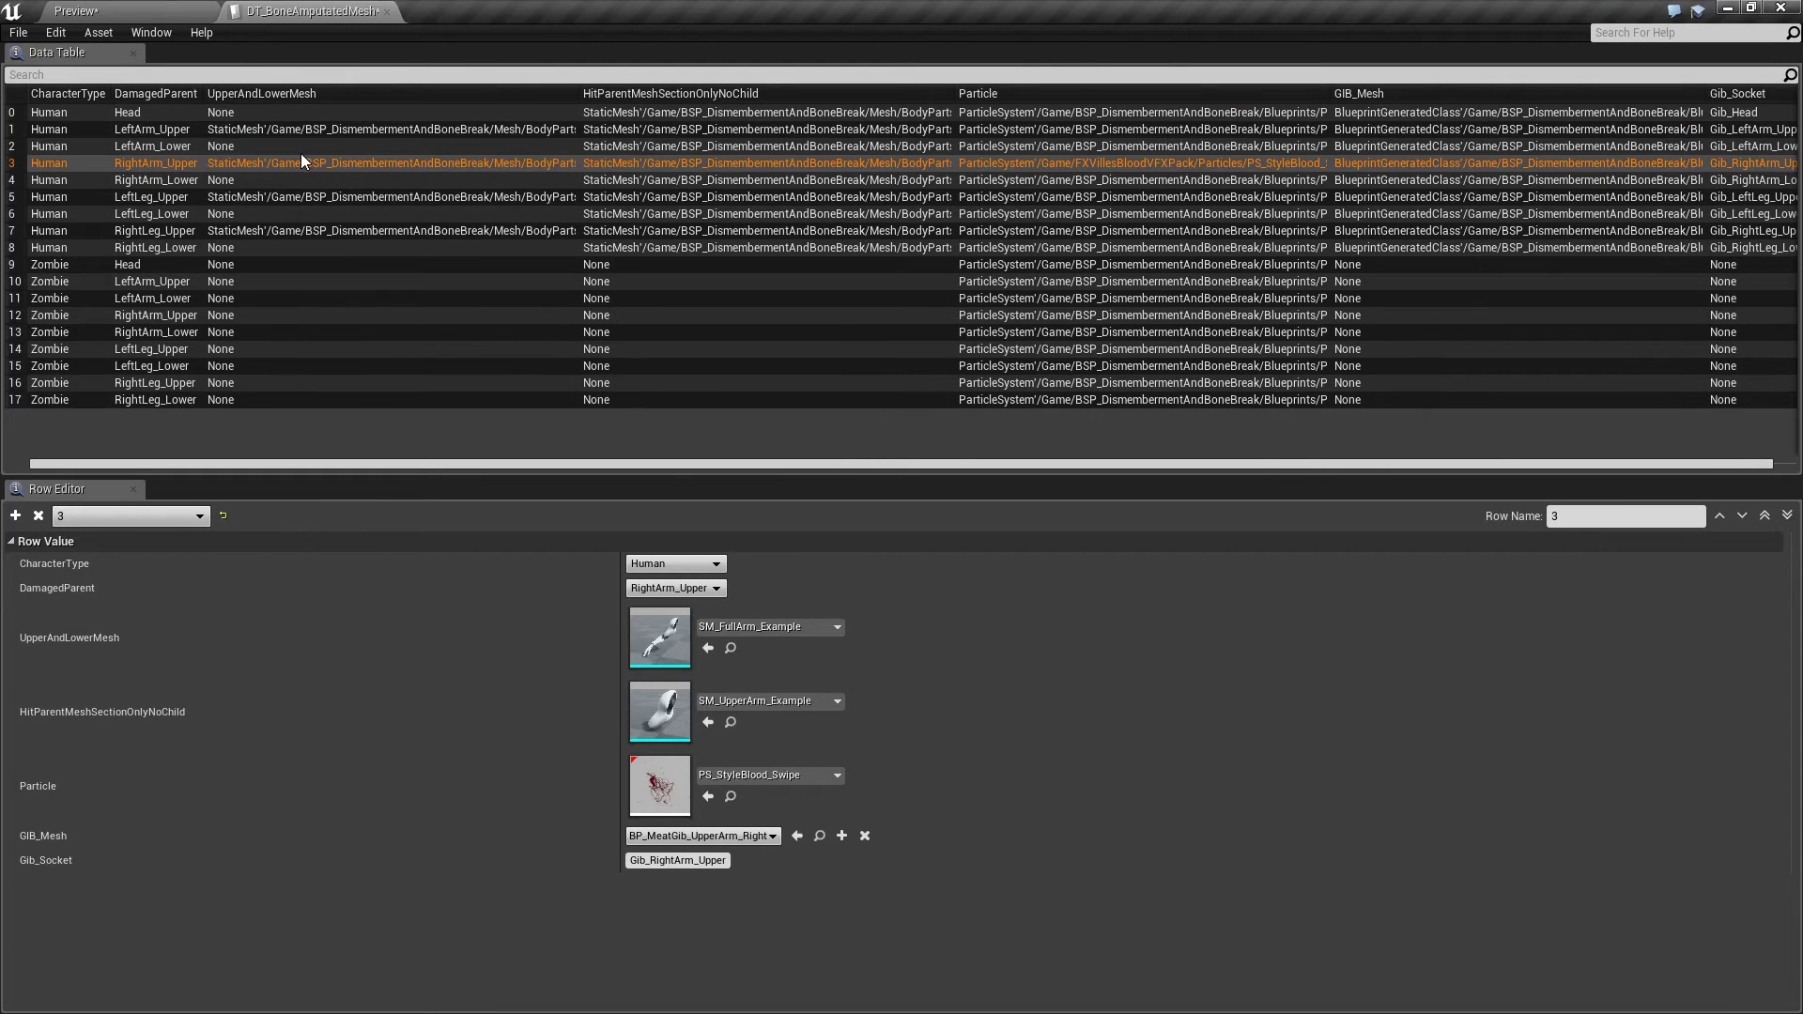
click(174, 115)
click(140, 12)
drag(1219, 751, 1093, 508)
drag(1169, 691, 1273, 785)
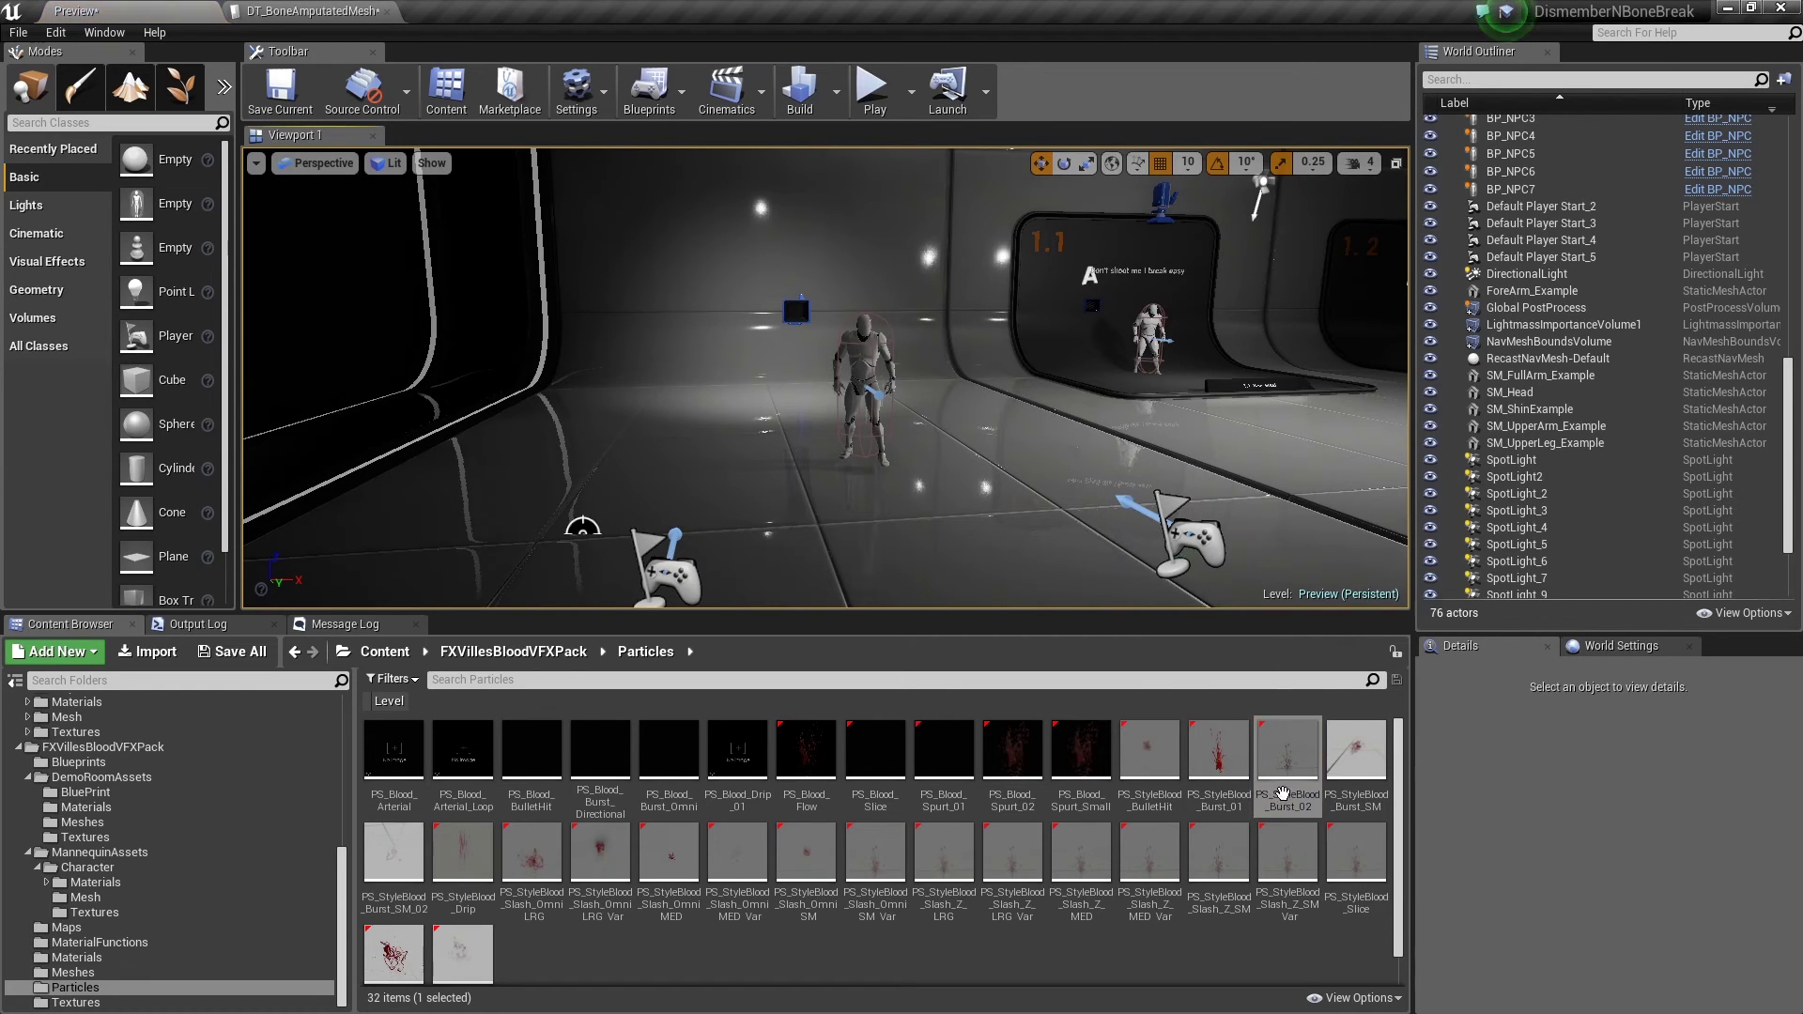
click(1156, 866)
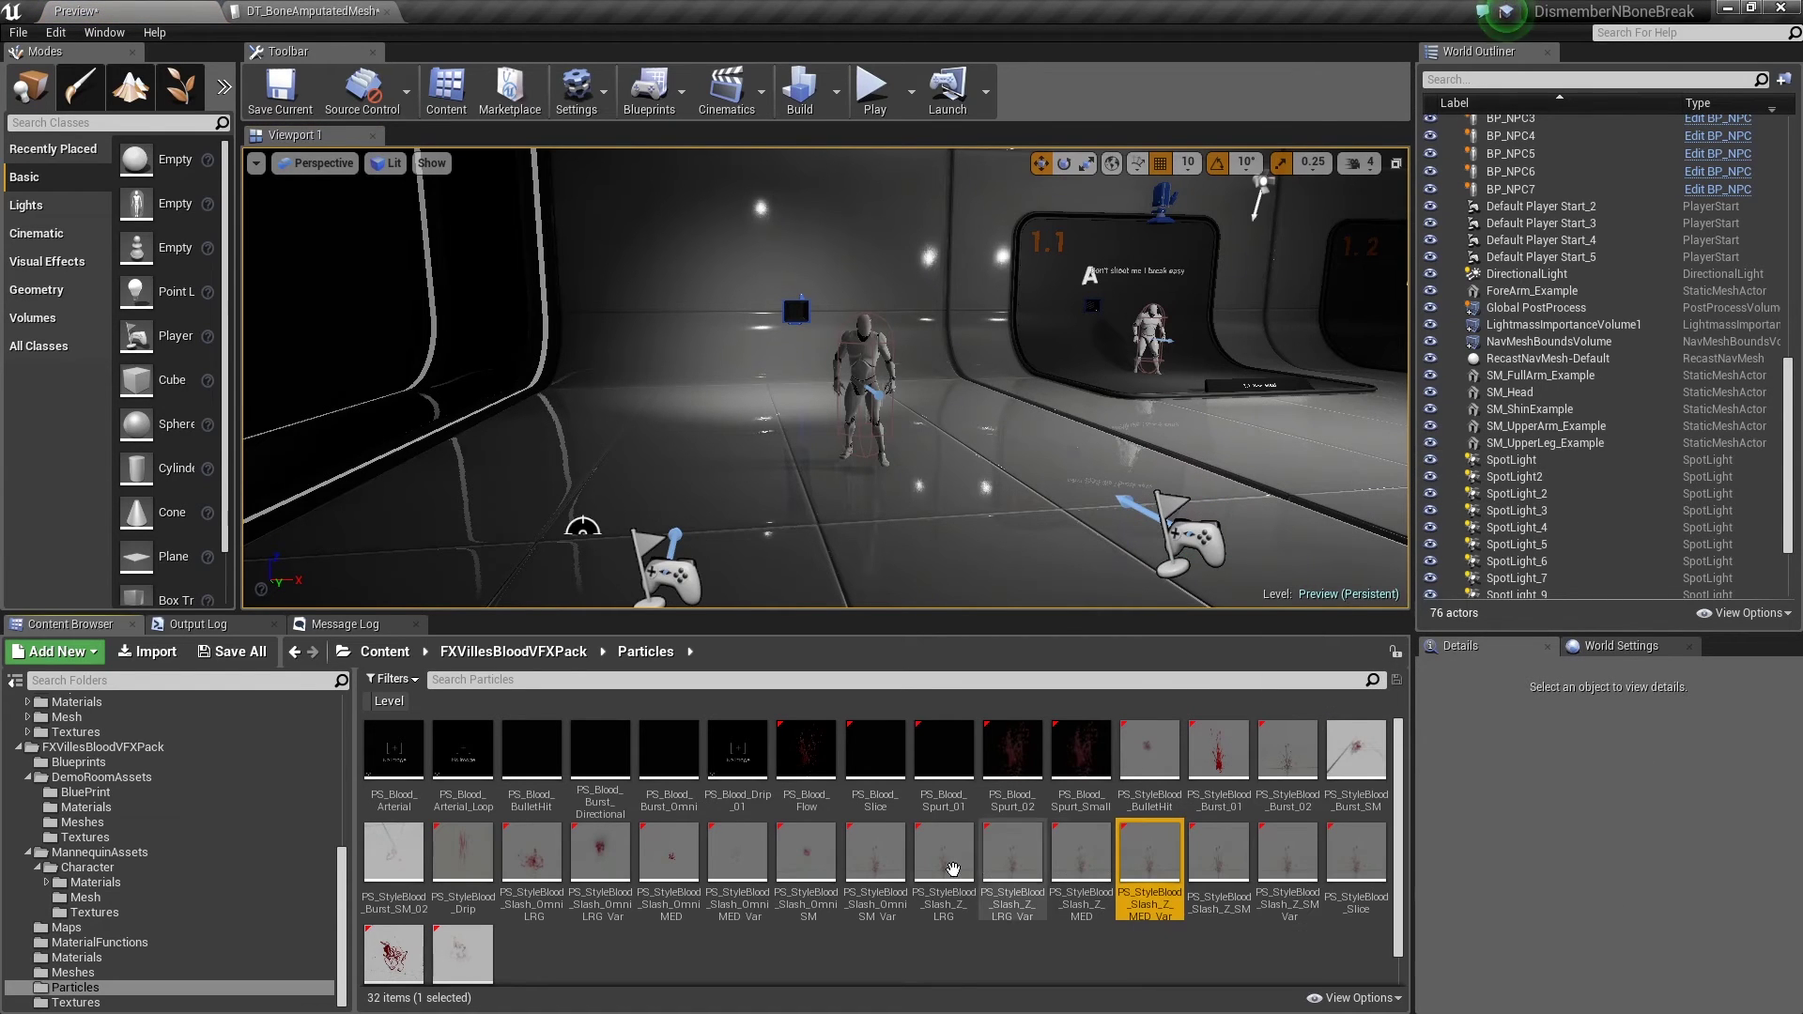
scroll(445, 859, down, 1)
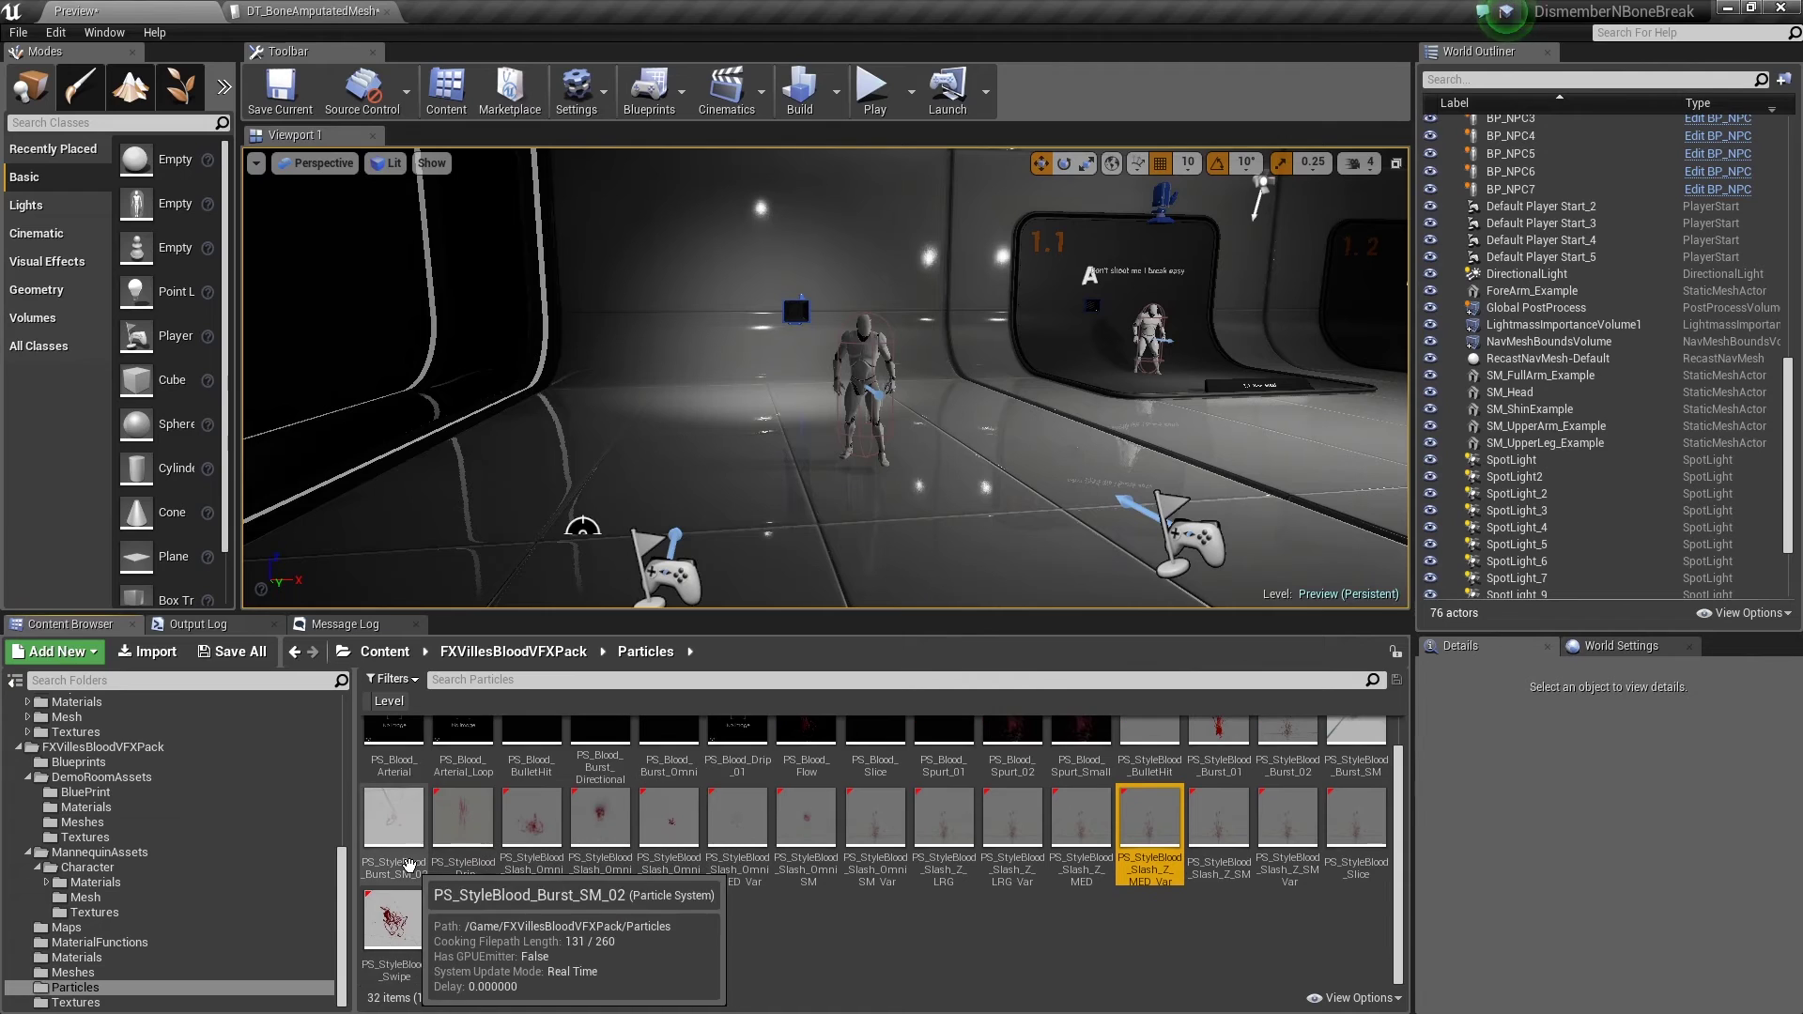
scroll(524, 913, up, 1)
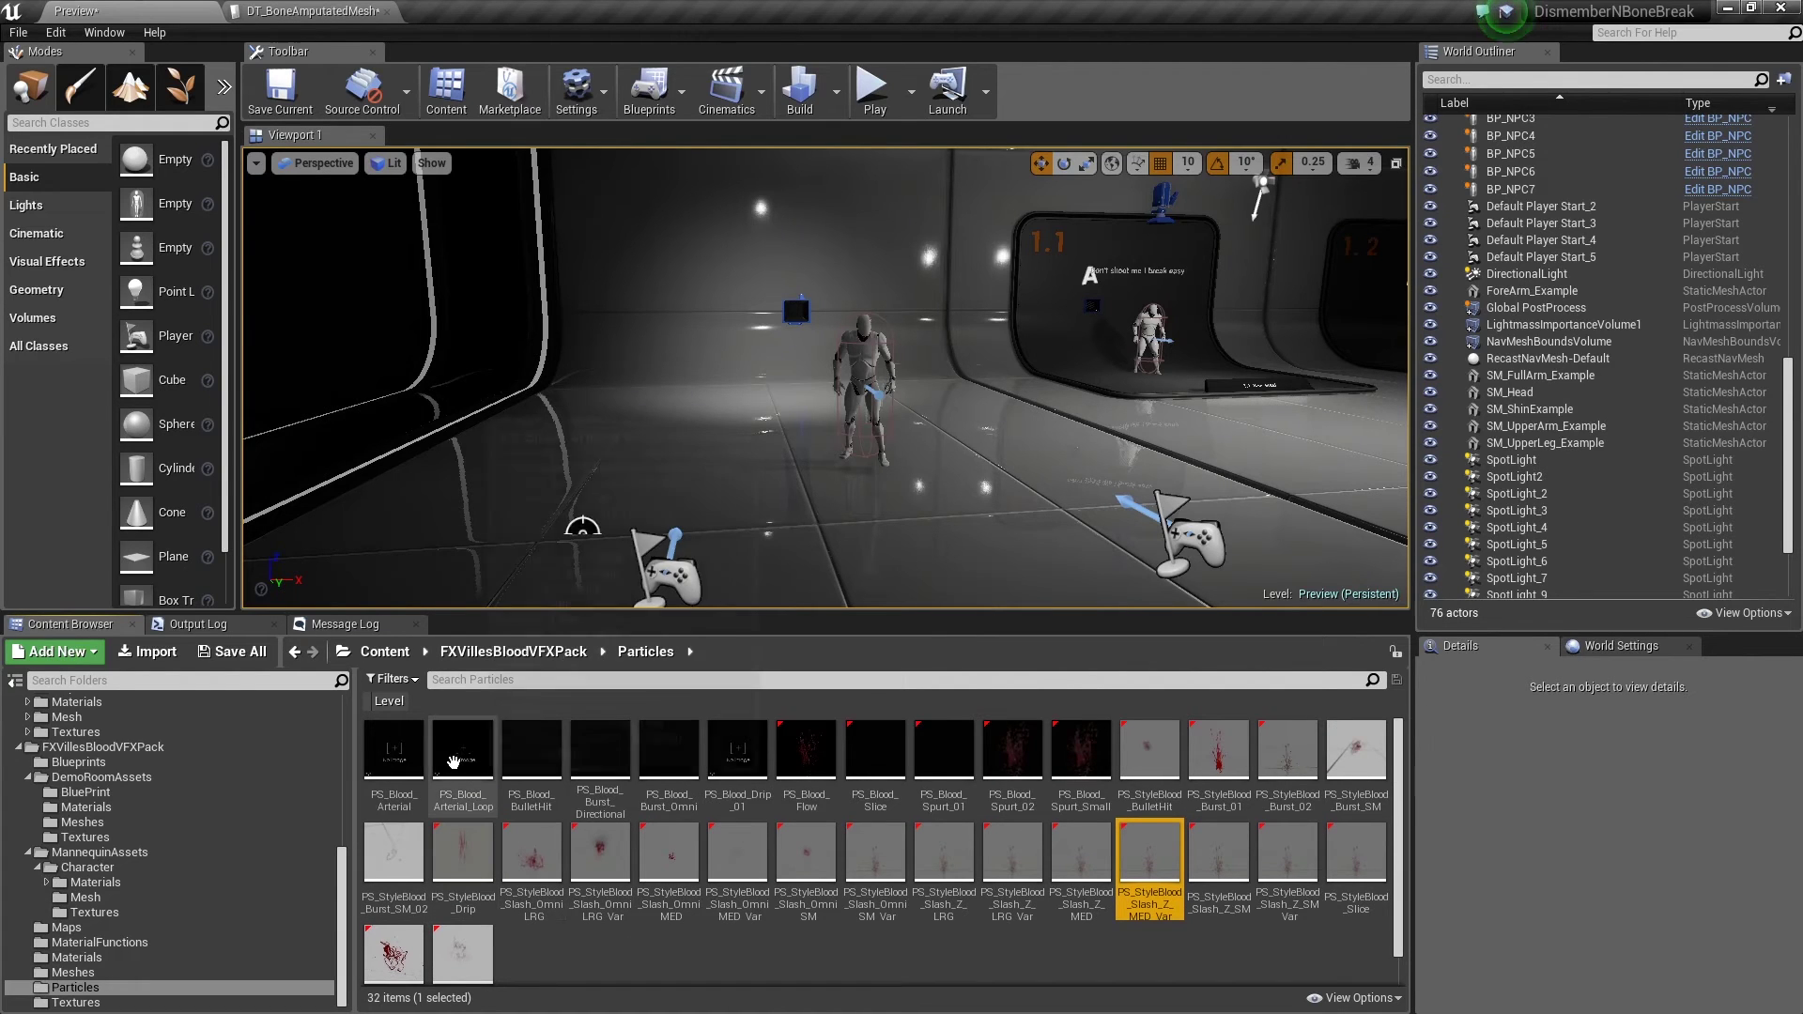
drag(463, 751, 749, 496)
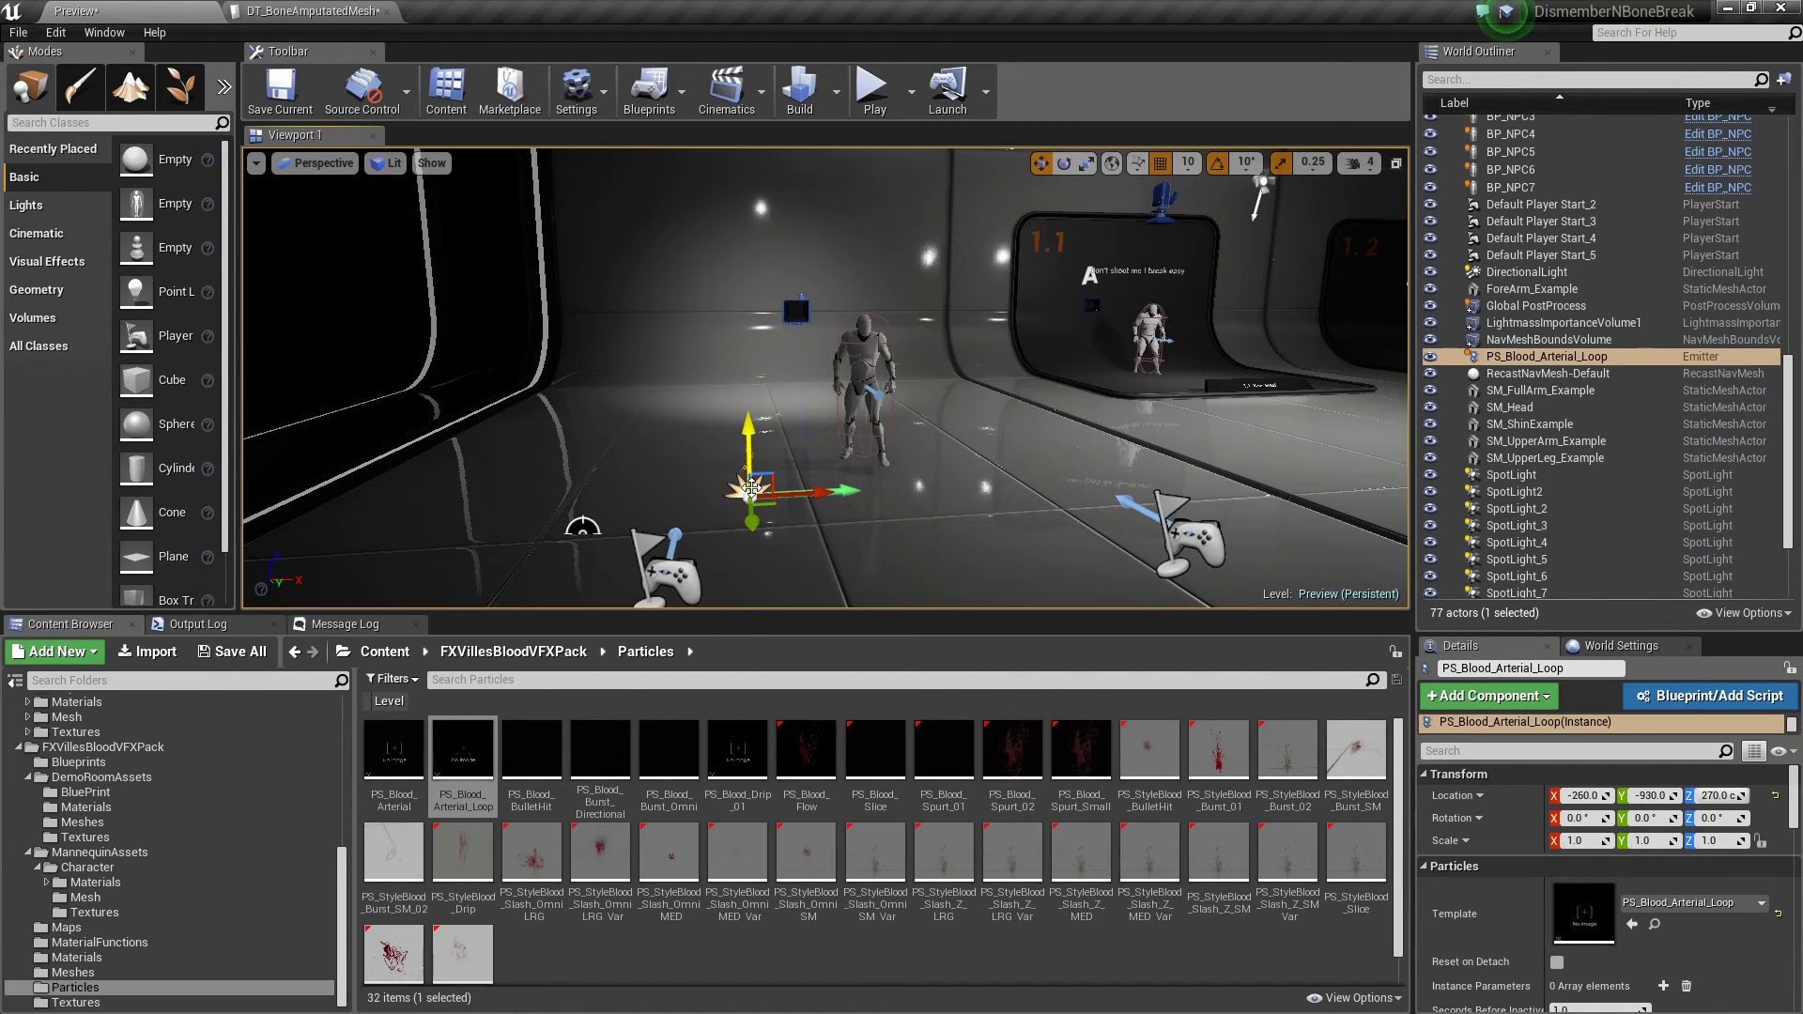
key(Delete)
Set the Particle of the Human Head row in DT_BoneAmputatedMesh to PS_Blood_Arterial_Loop, and return to the level editor.
click(496, 726)
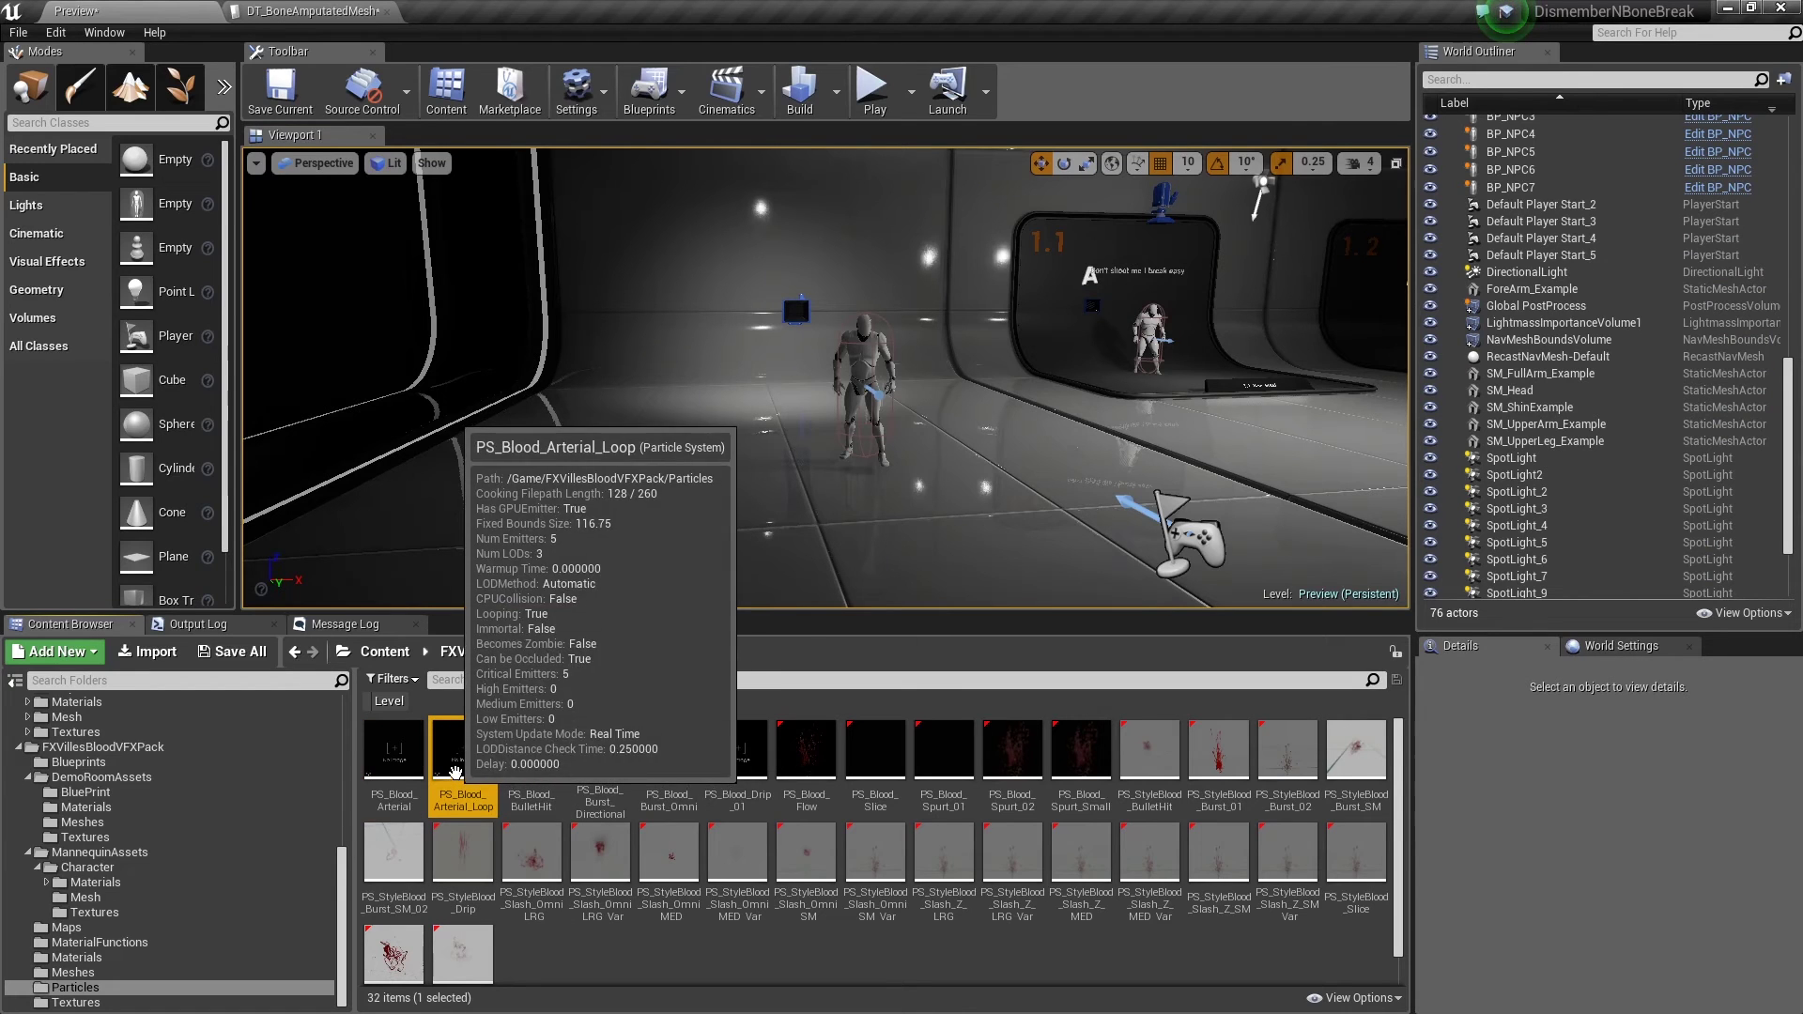
click(310, 10)
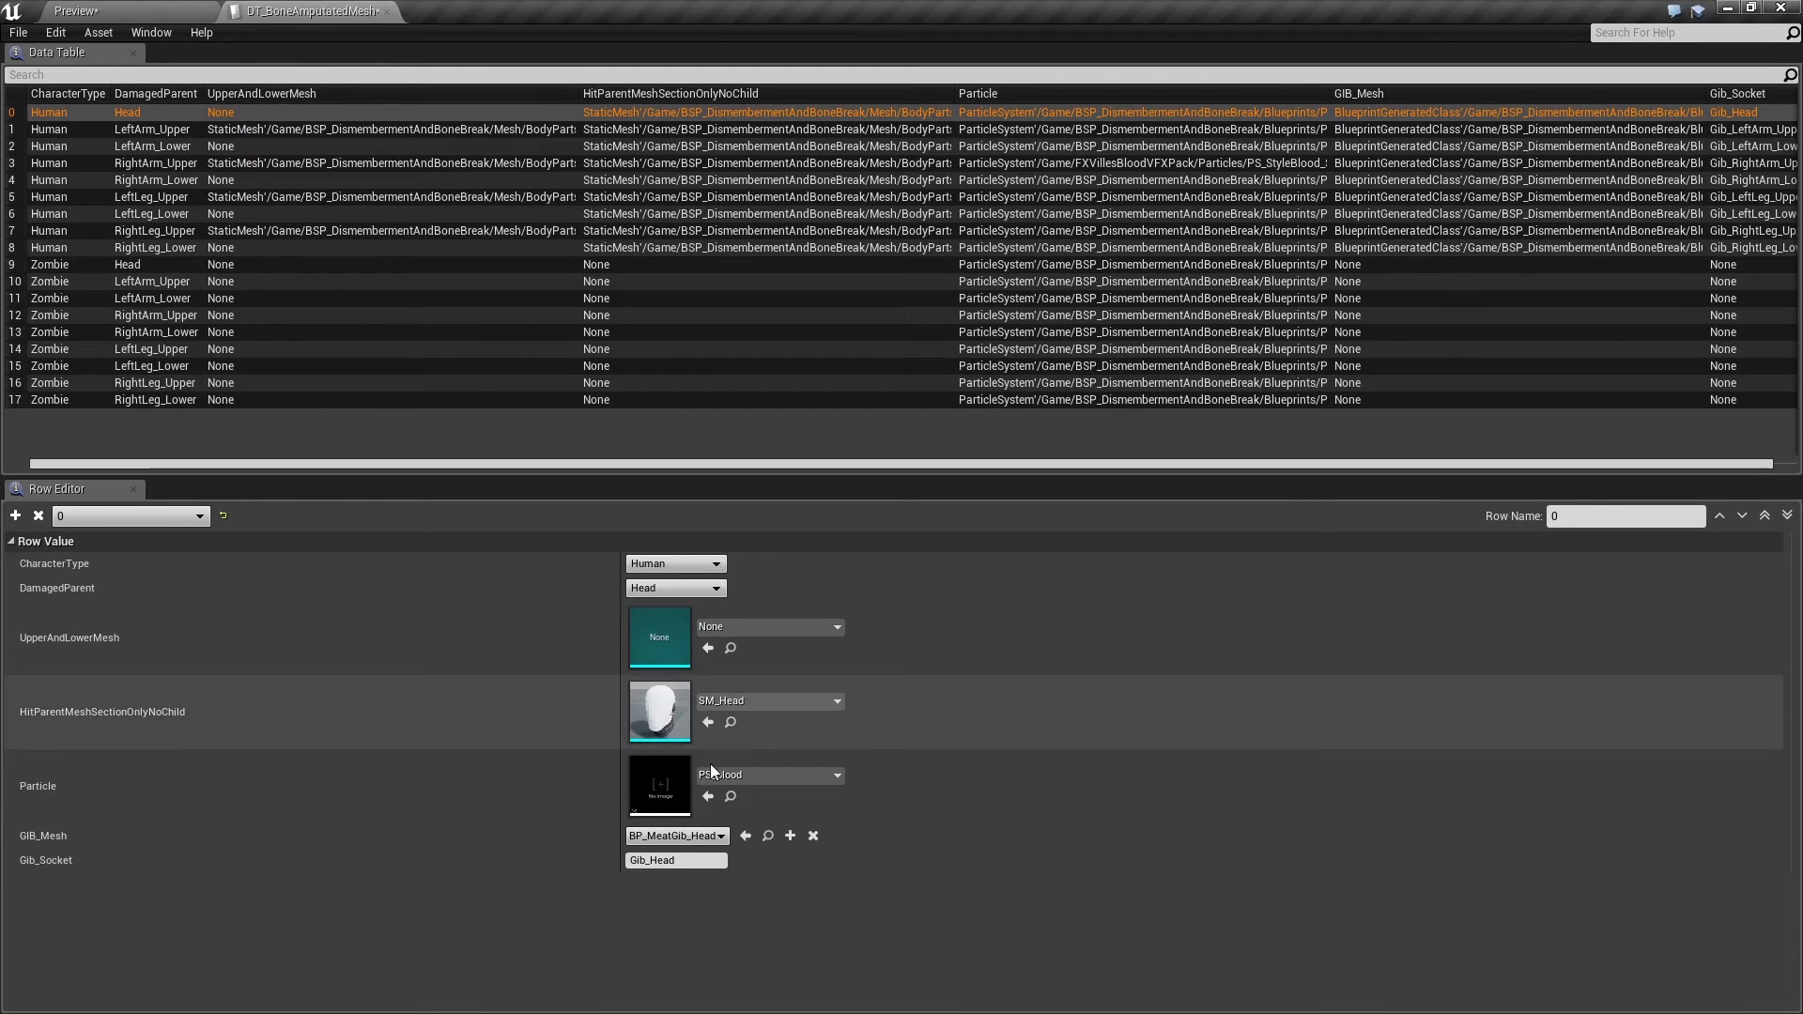
click(708, 797)
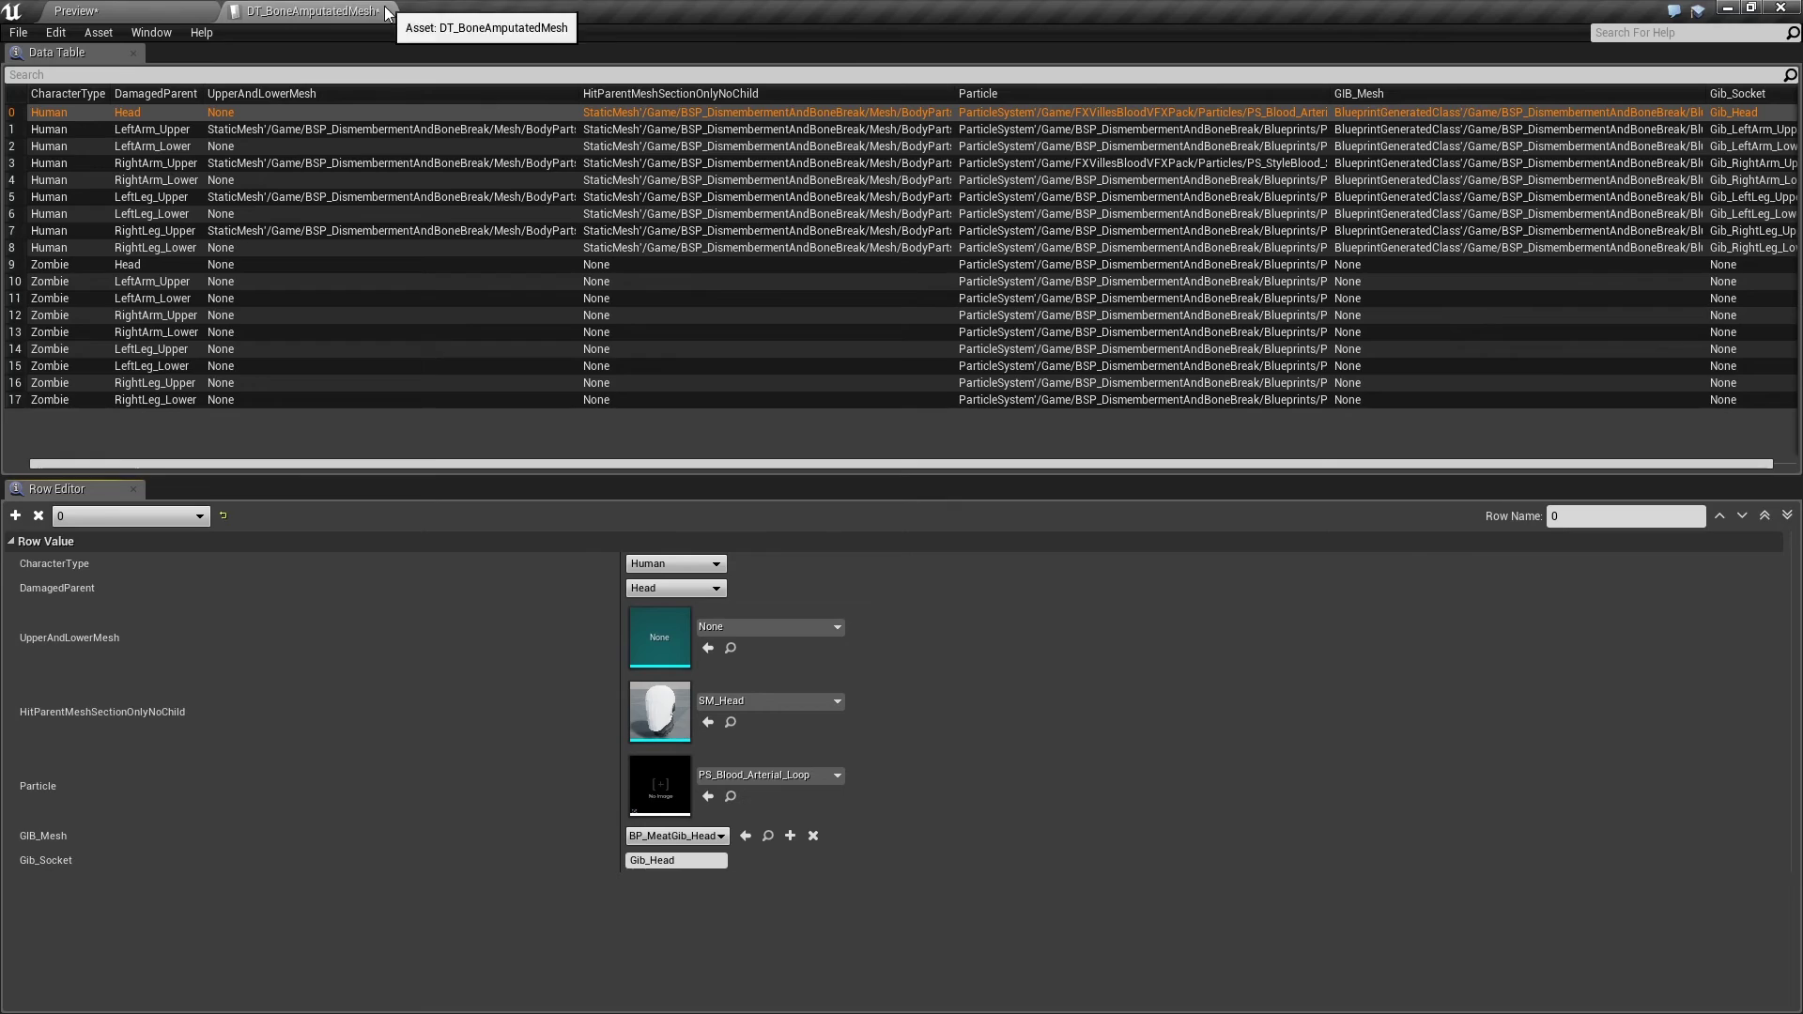
click(192, 10)
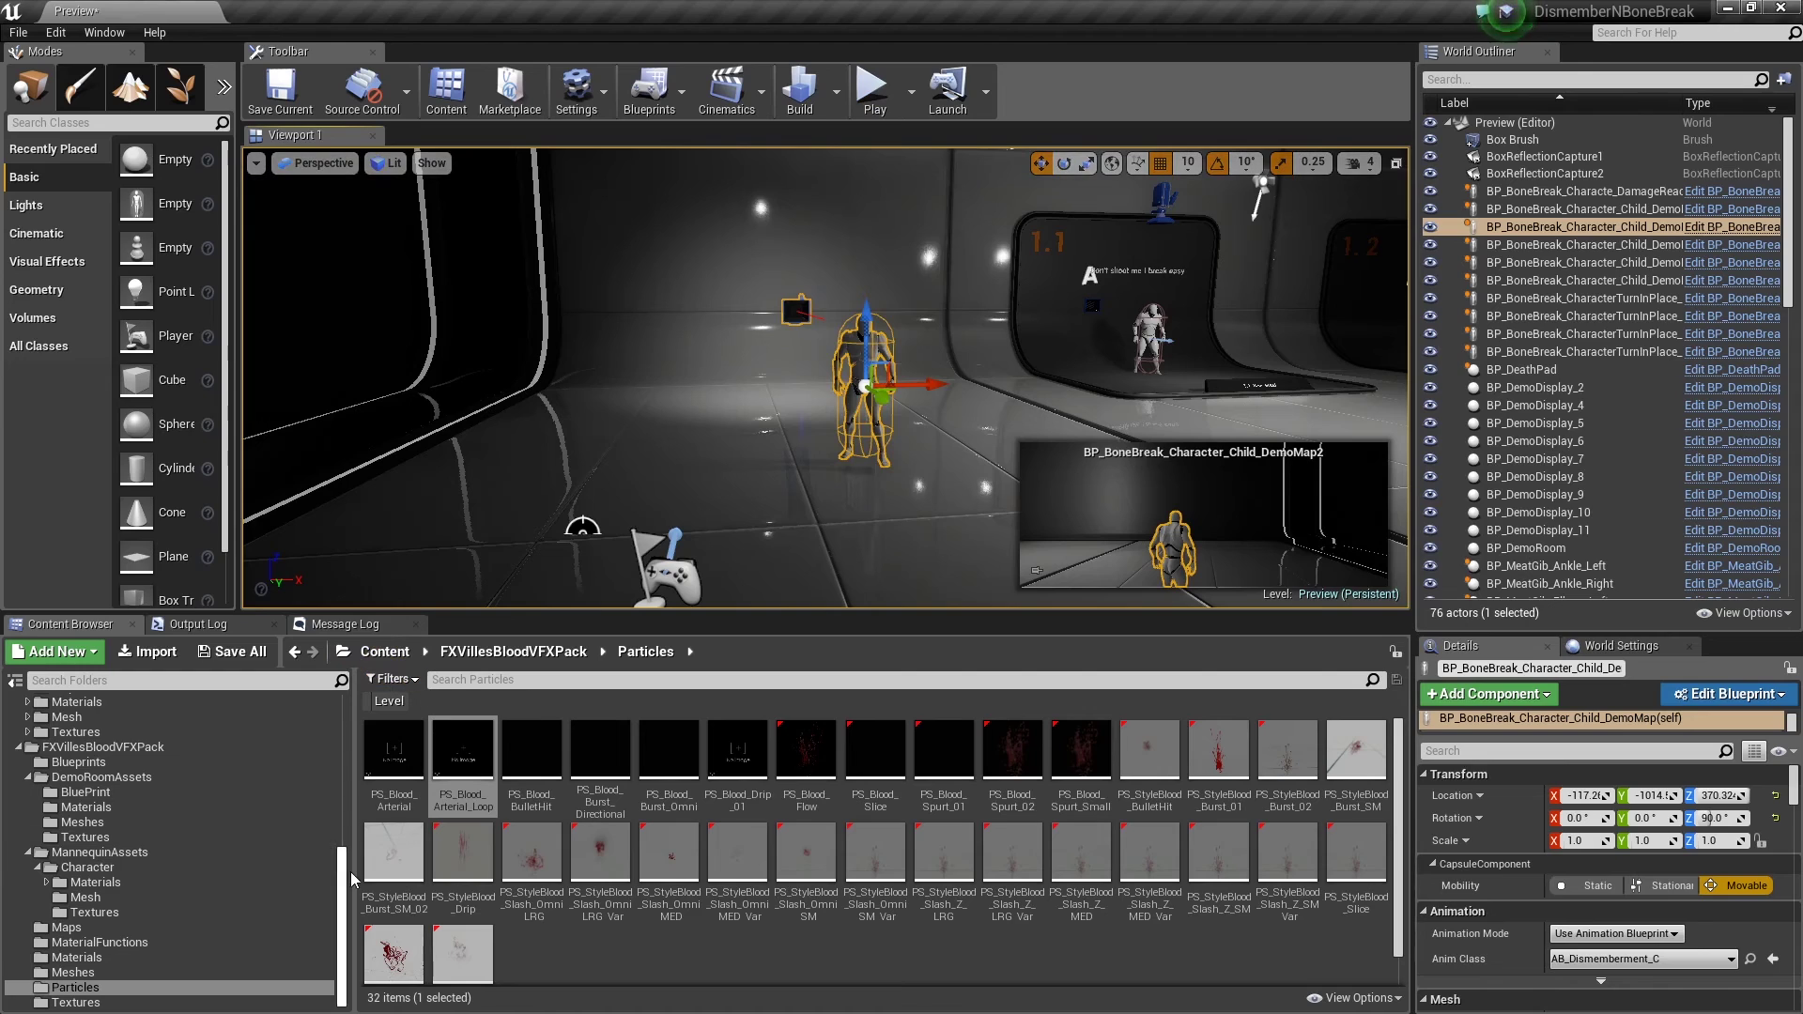
Play the level, shoot the NPC with the Rifle to test the Head blood effect, inspect the fallen body, and stop playing.
drag(344, 886, 344, 734)
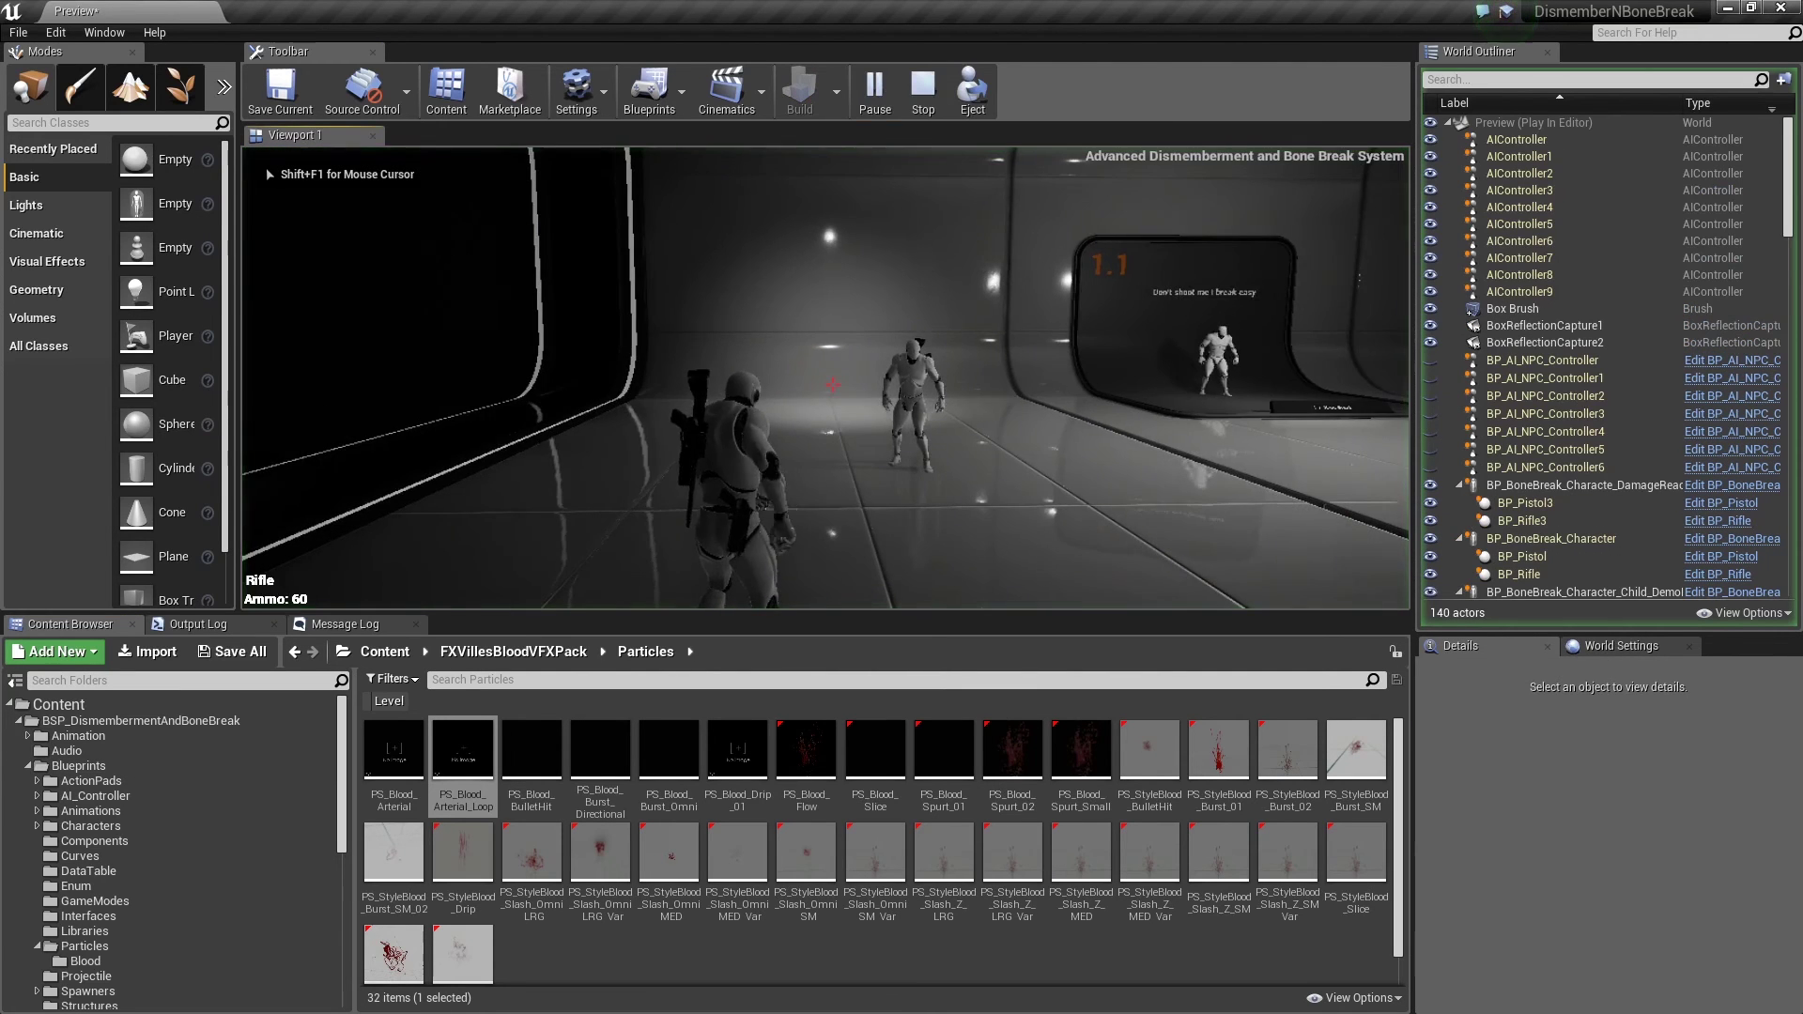
right_click(832, 384)
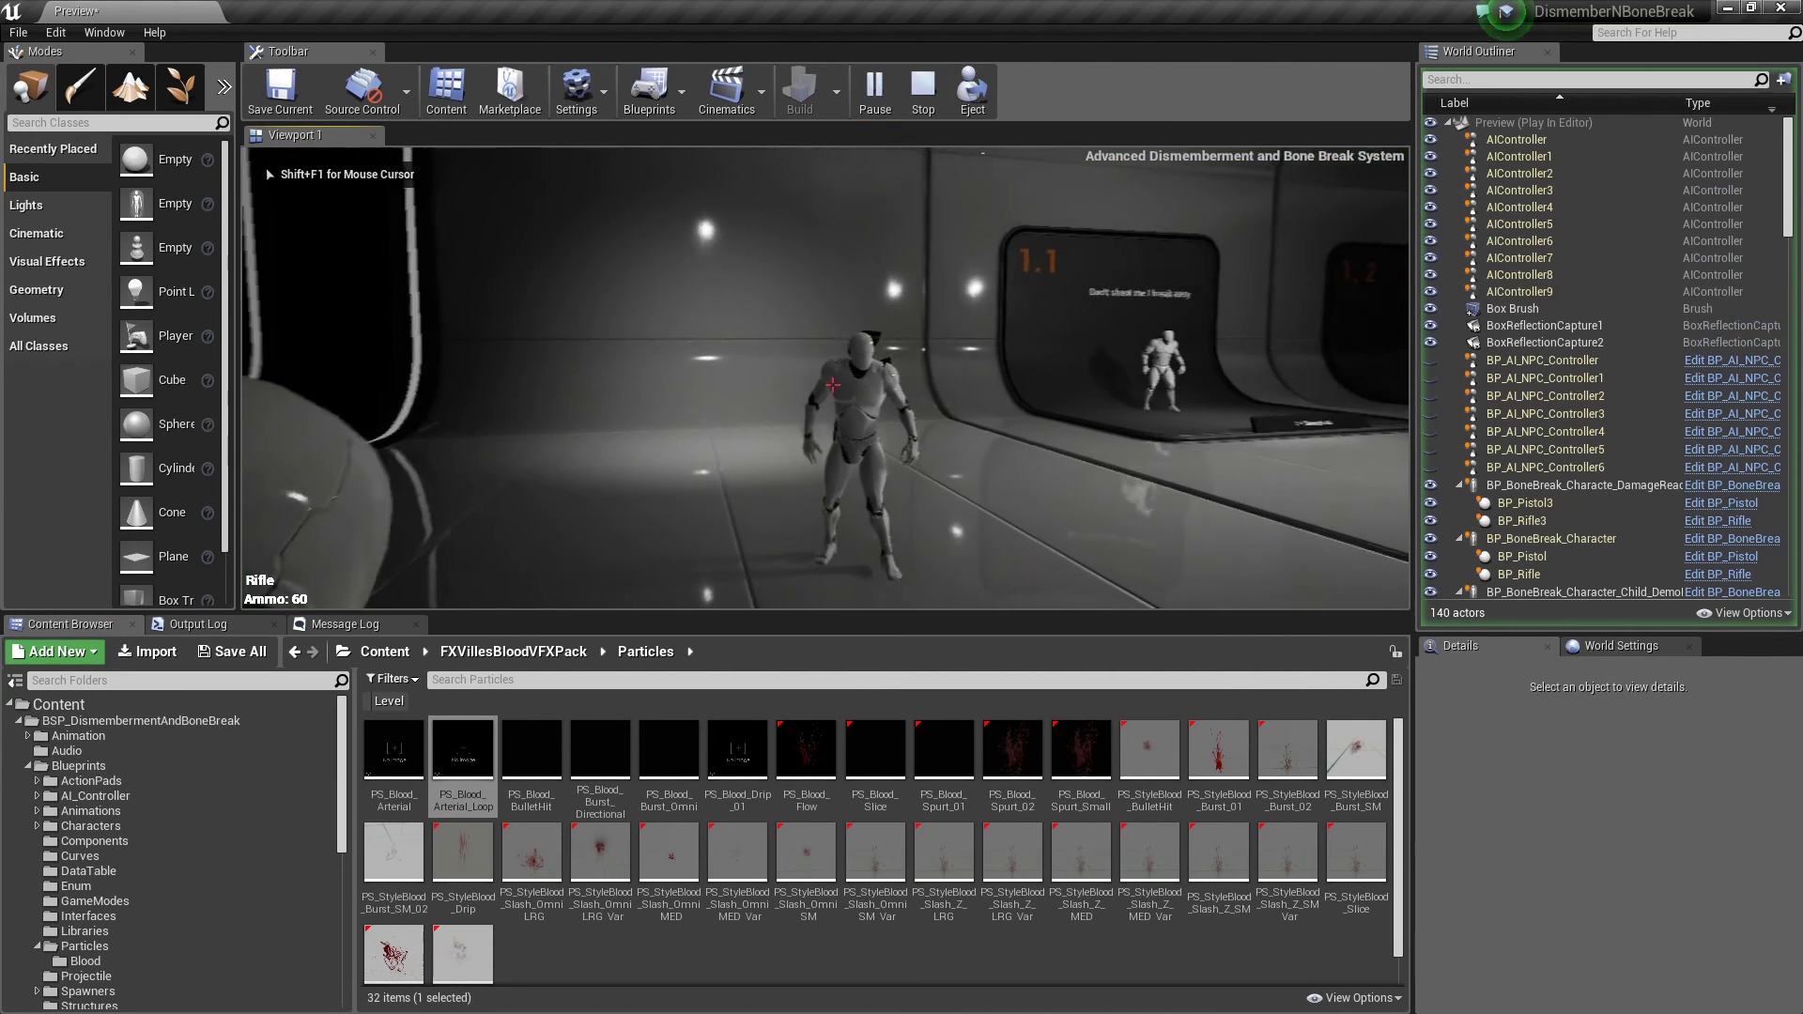
click(832, 385)
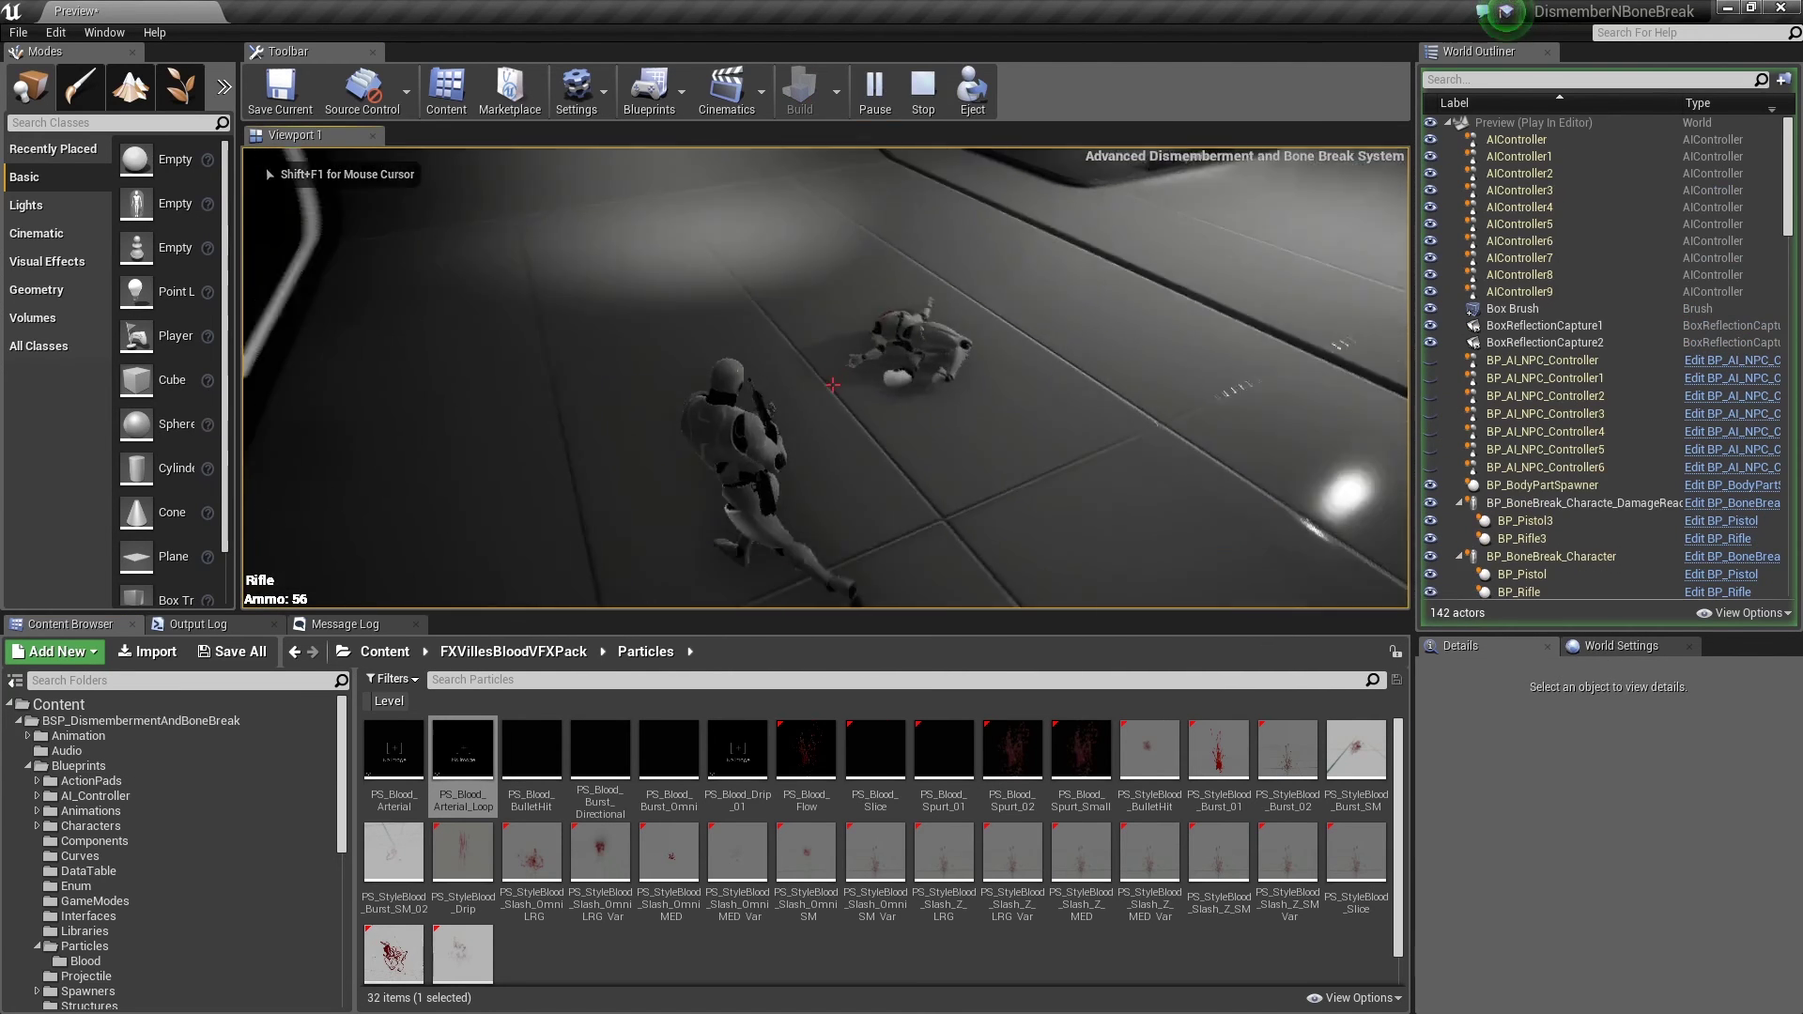
key(w)
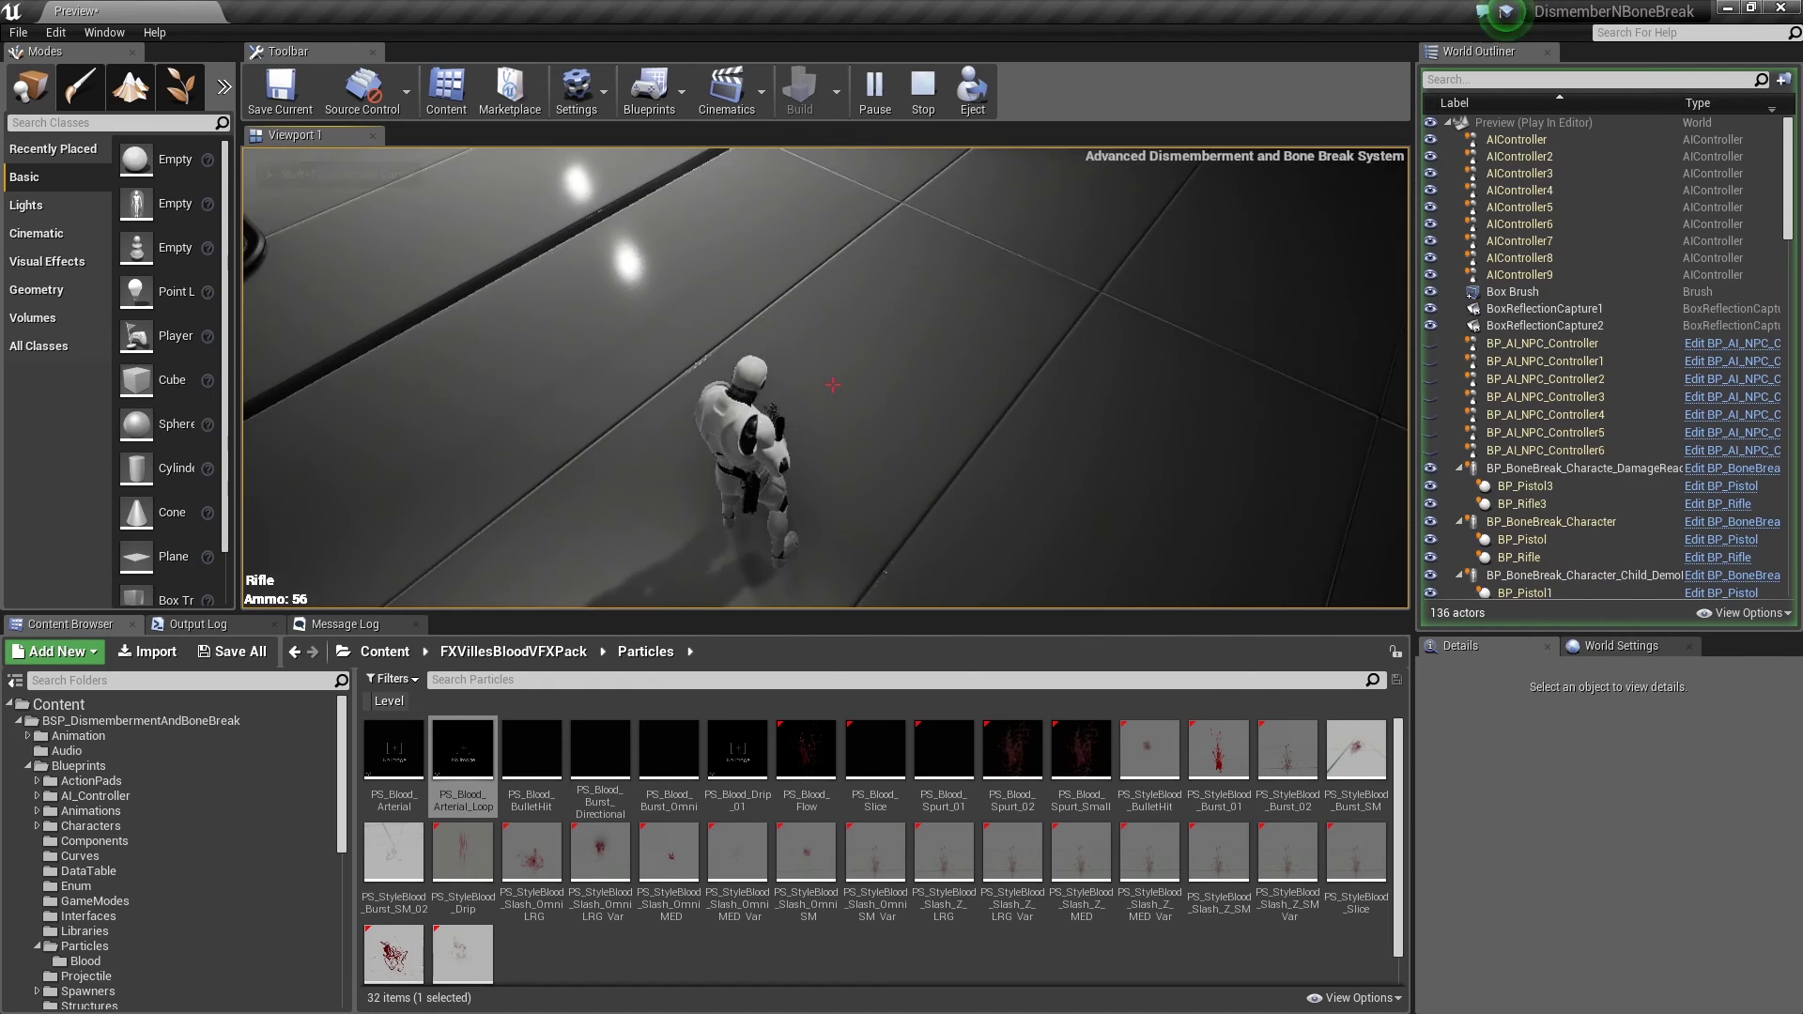
key(w)
key(Escape)
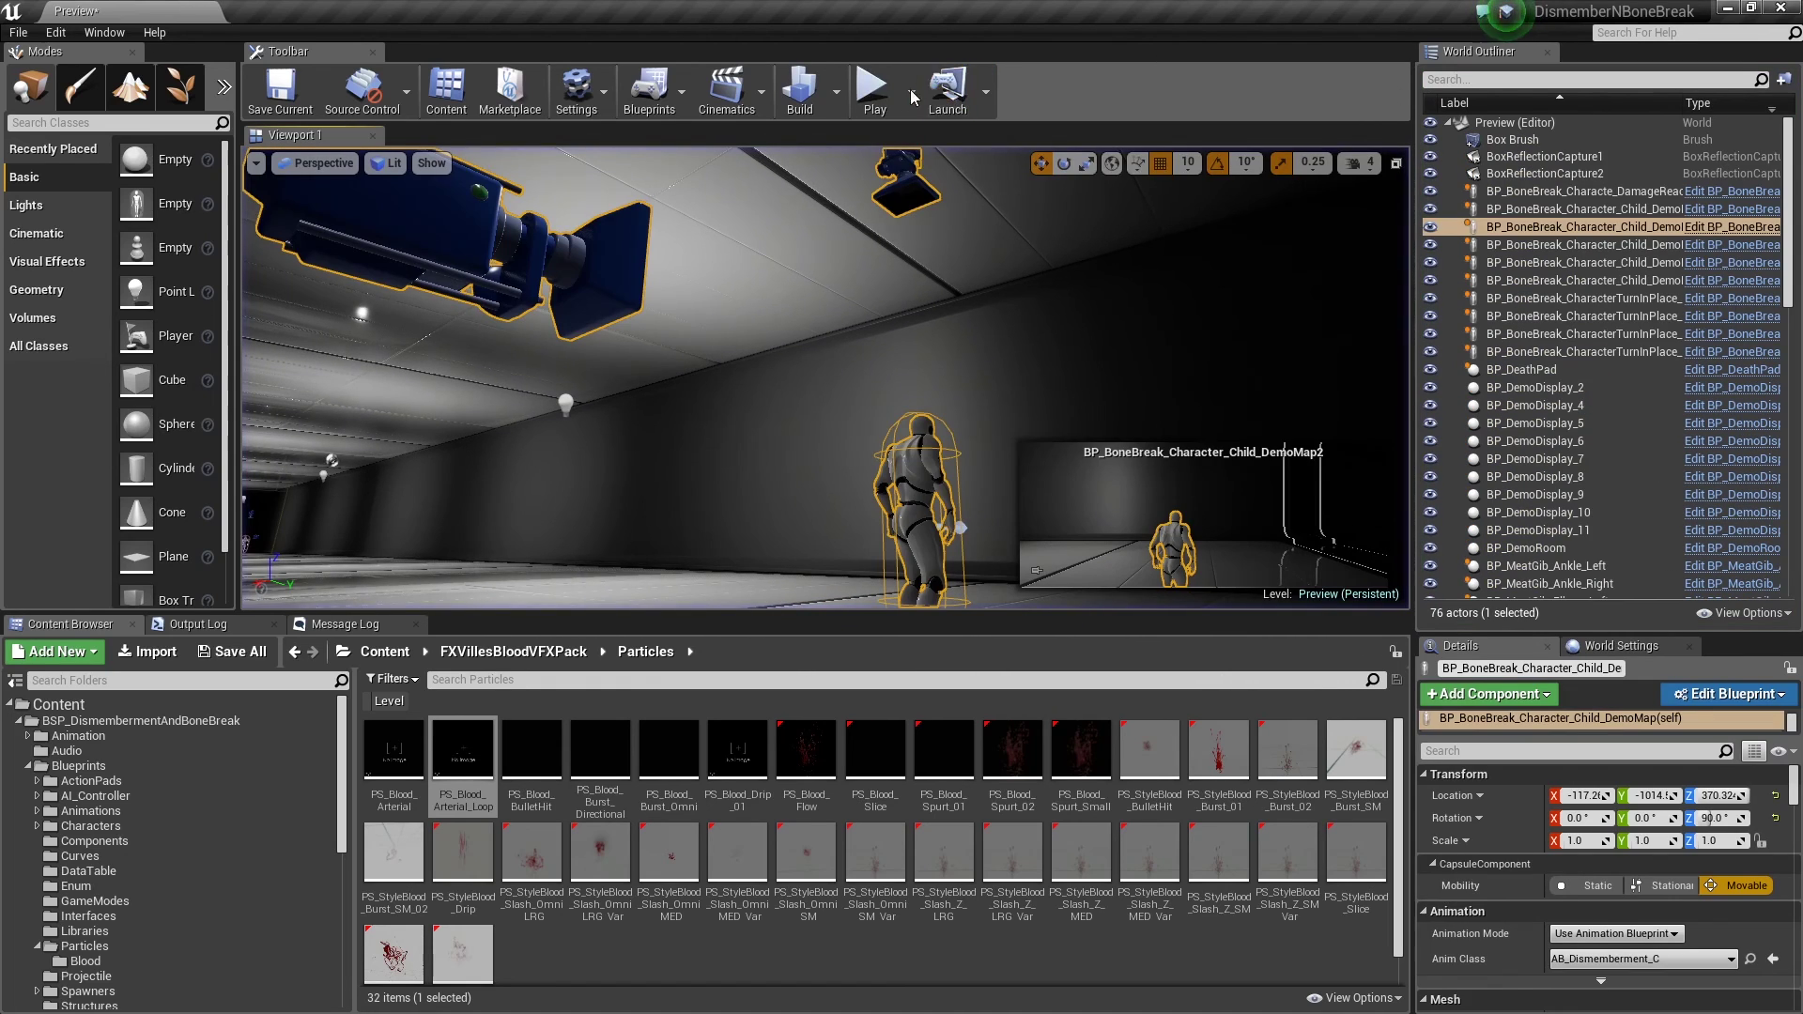
Replay the level, shoot the NPC's head with the Stumpy Bang Bang, switch to the Rifle, and stop playing.
click(874, 89)
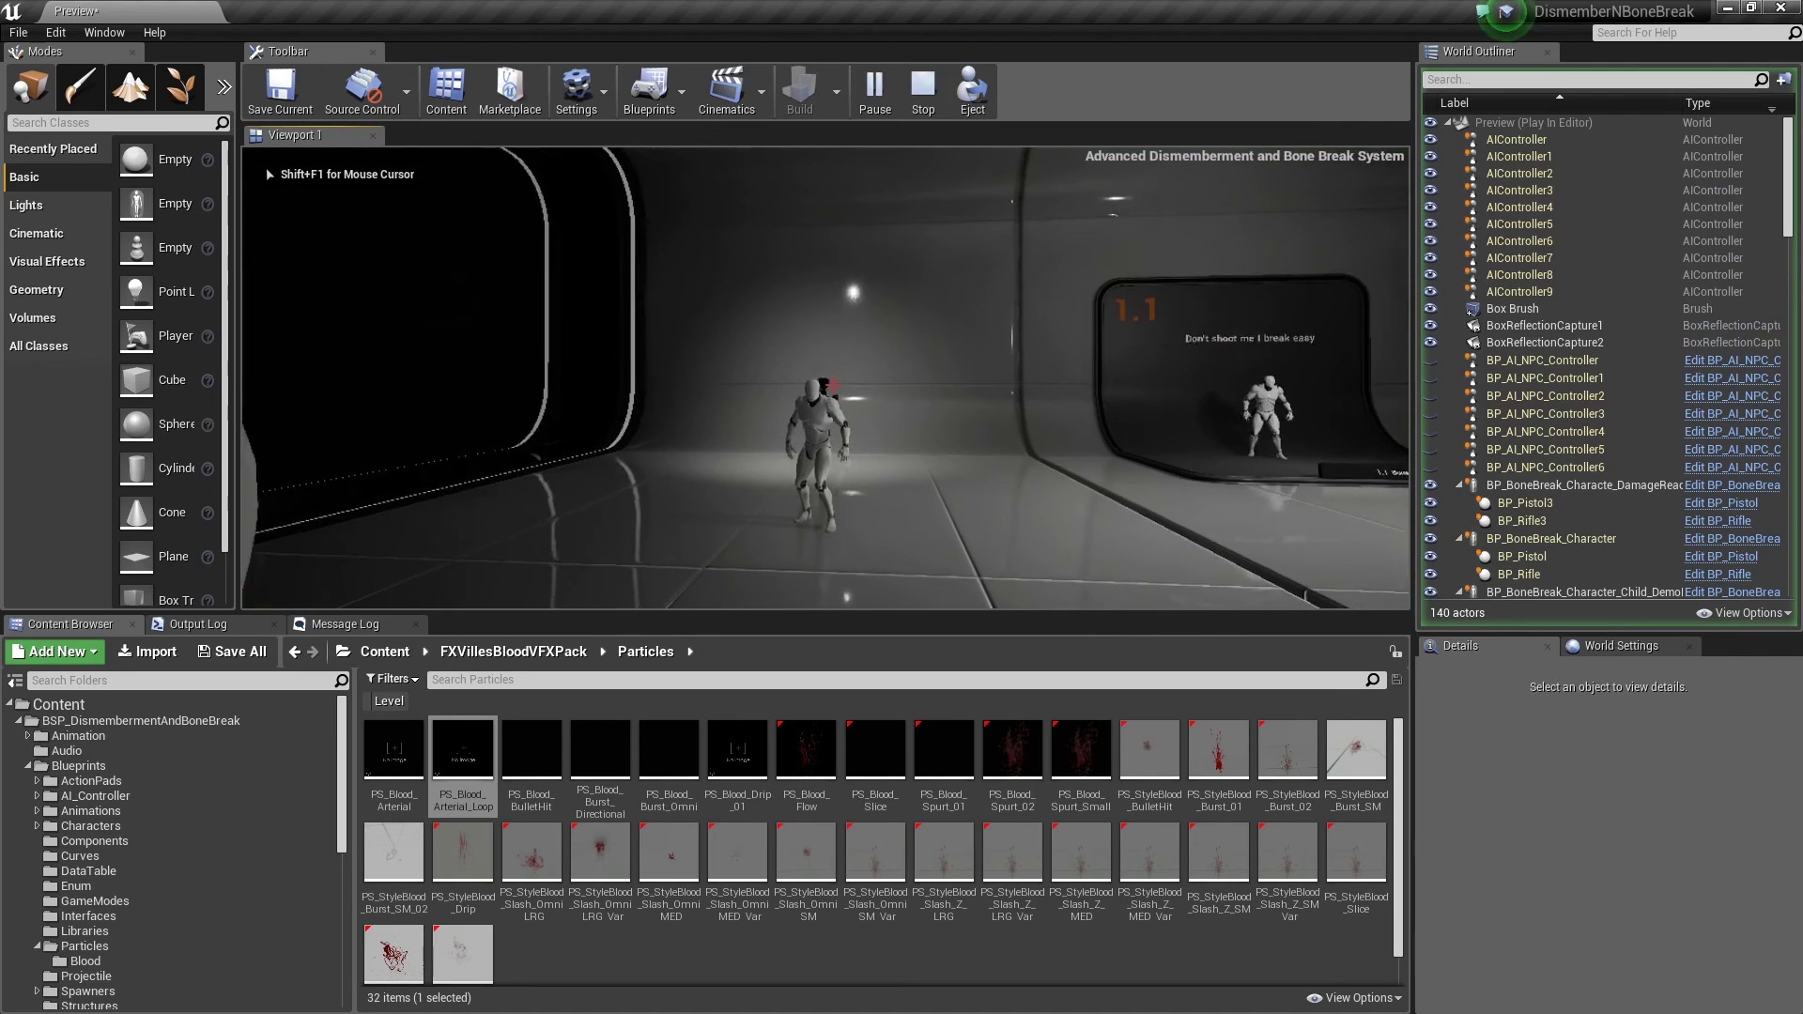
click(833, 384)
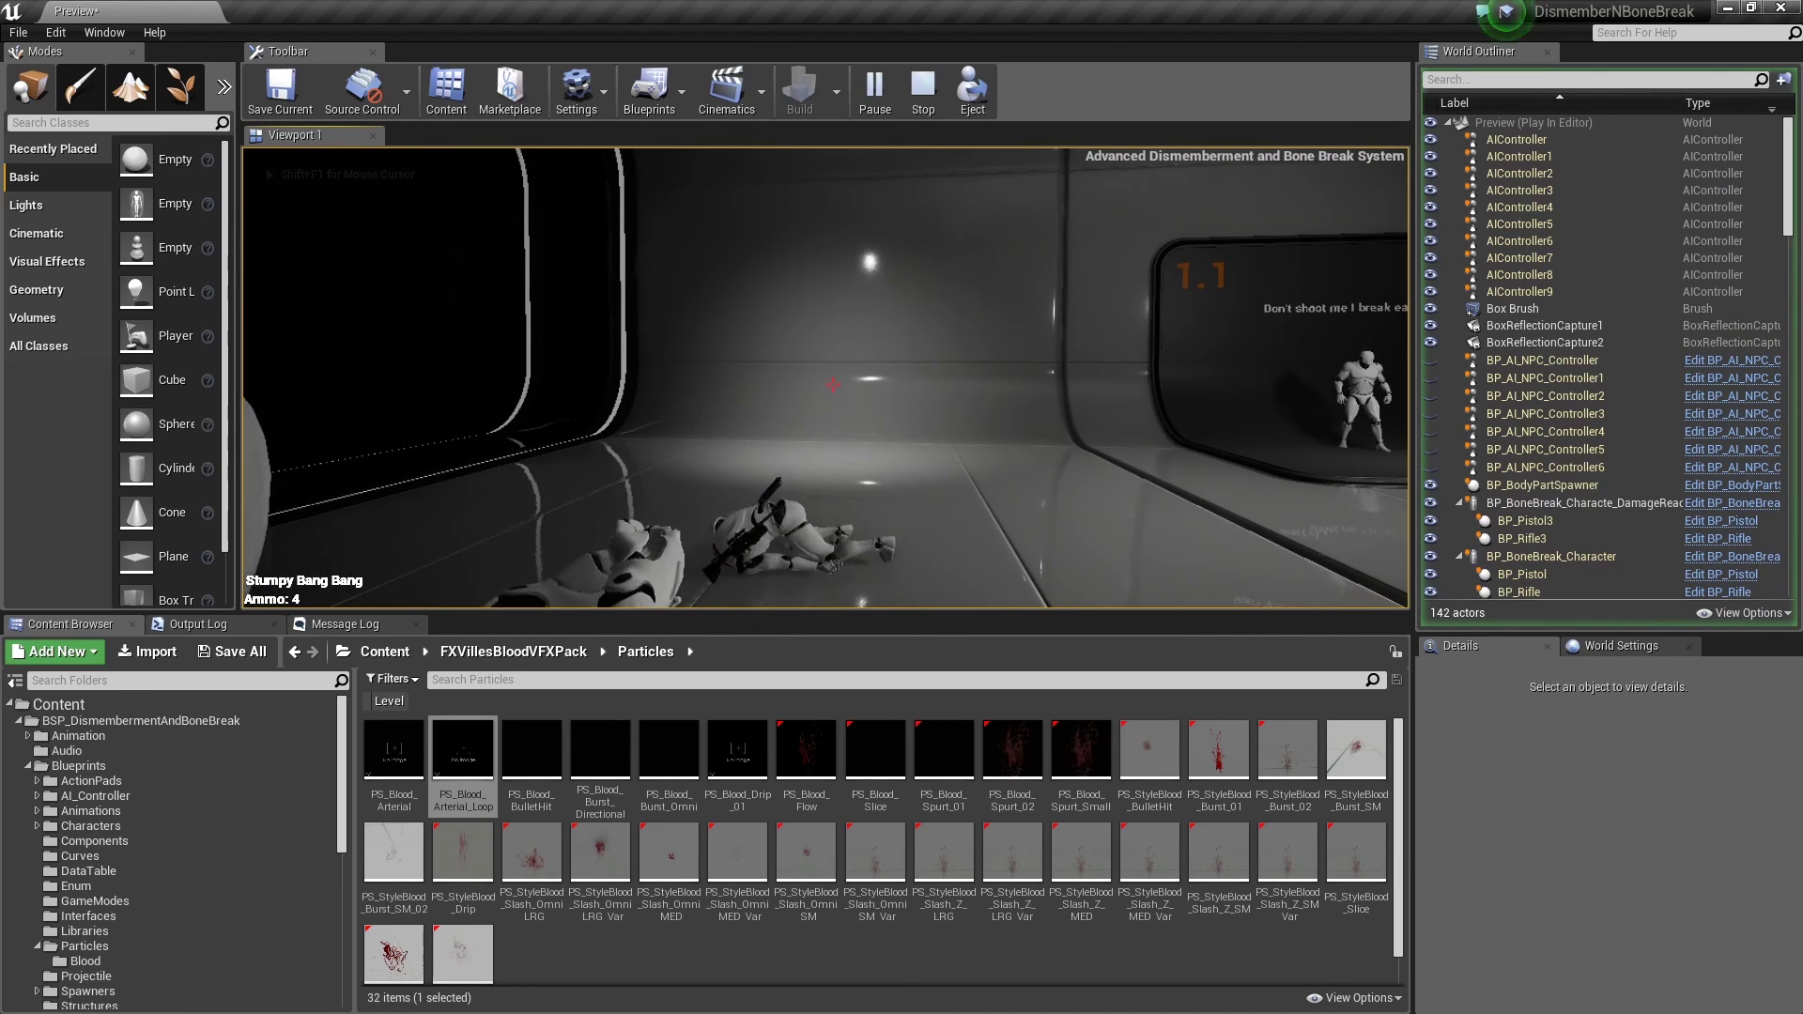
key(1)
key(shift+F1)
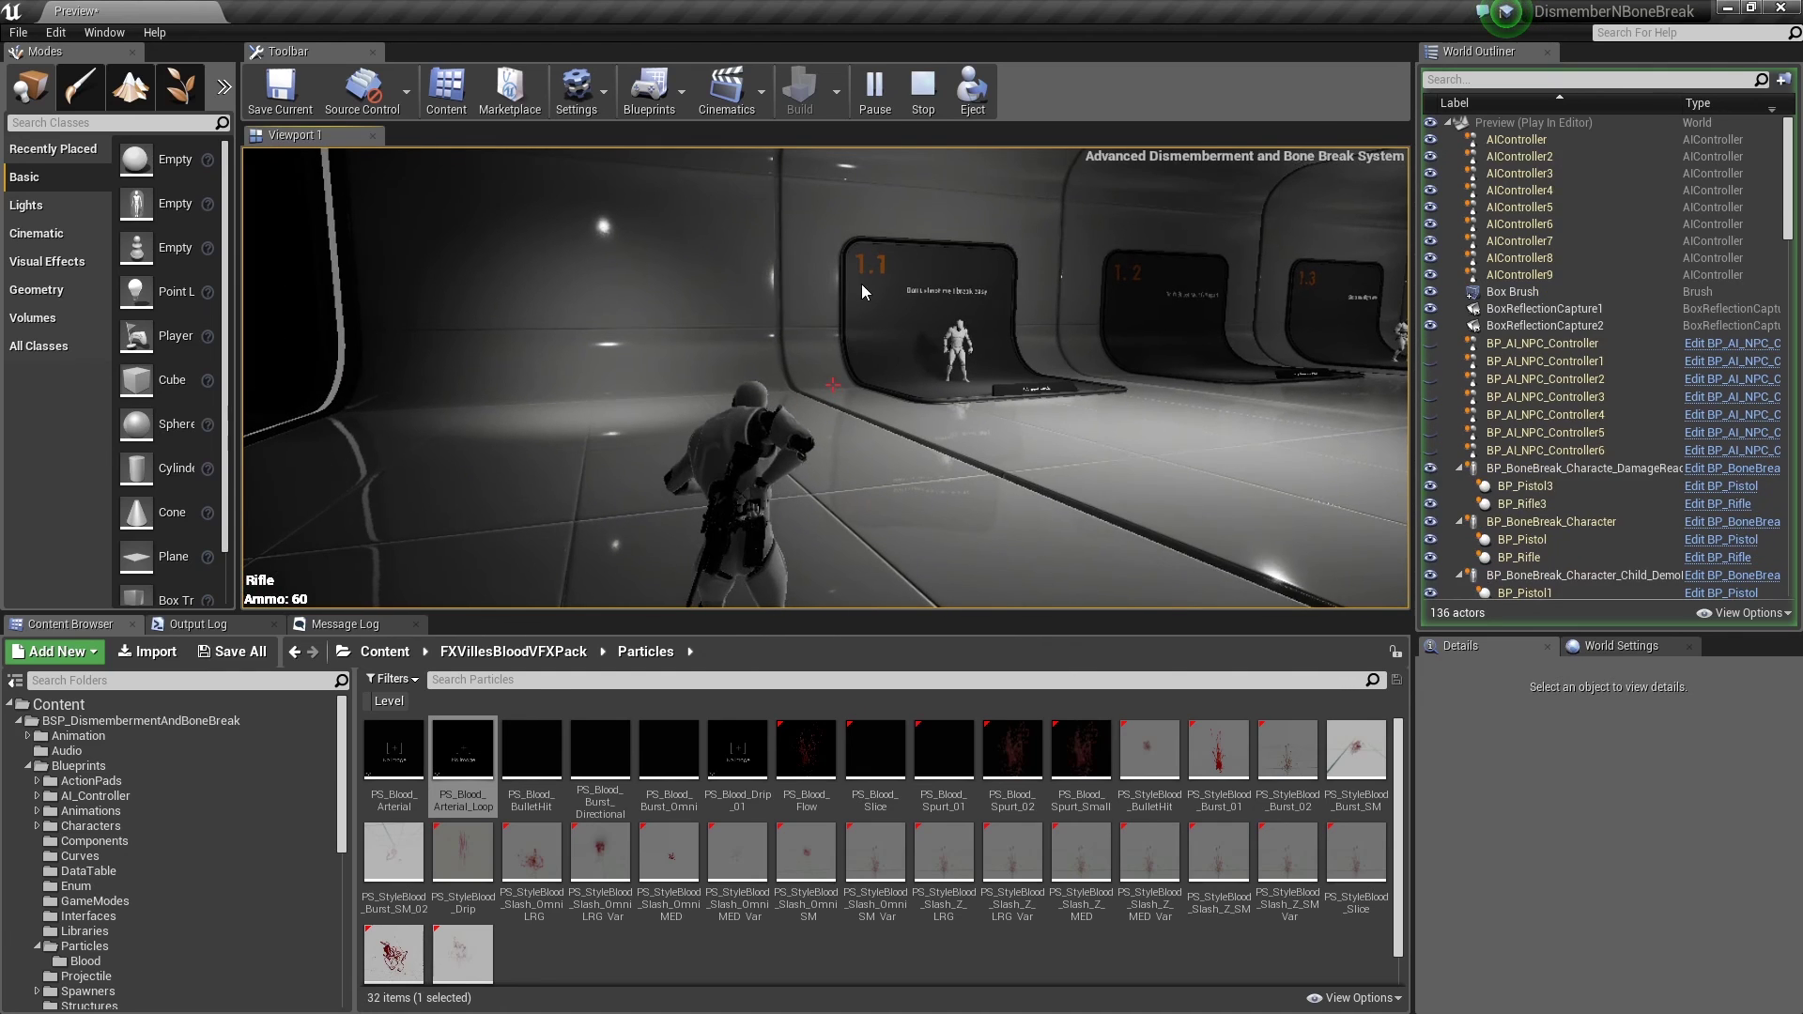
key(Escape)
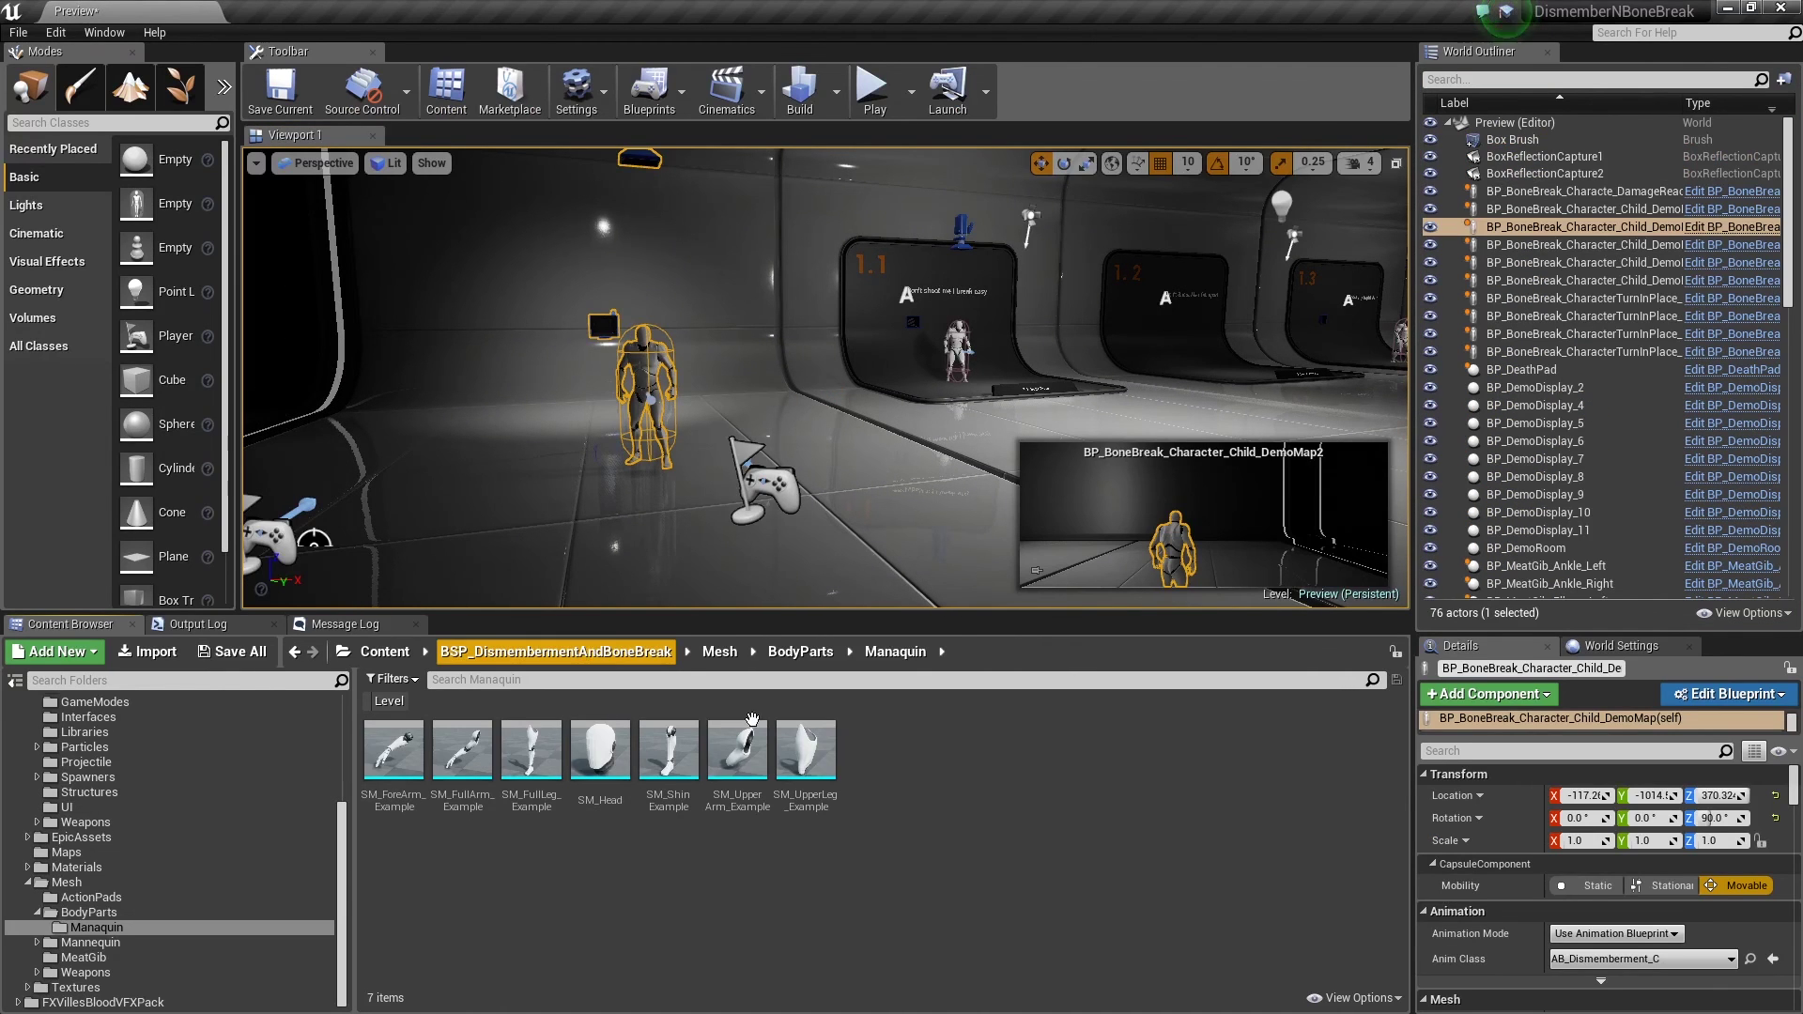